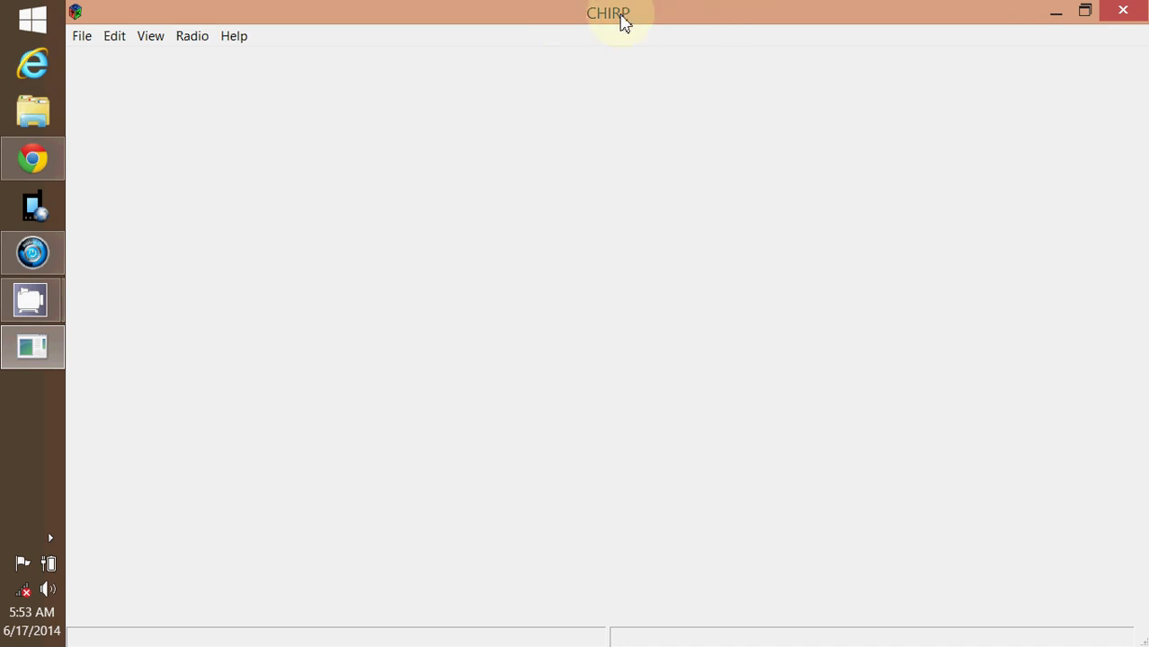
# Switch to Chrome and review CHIRP's supported radio models and internet data sources, and the Greenville County frequency listings on RadioReference.
pyautogui.click(9, 176)
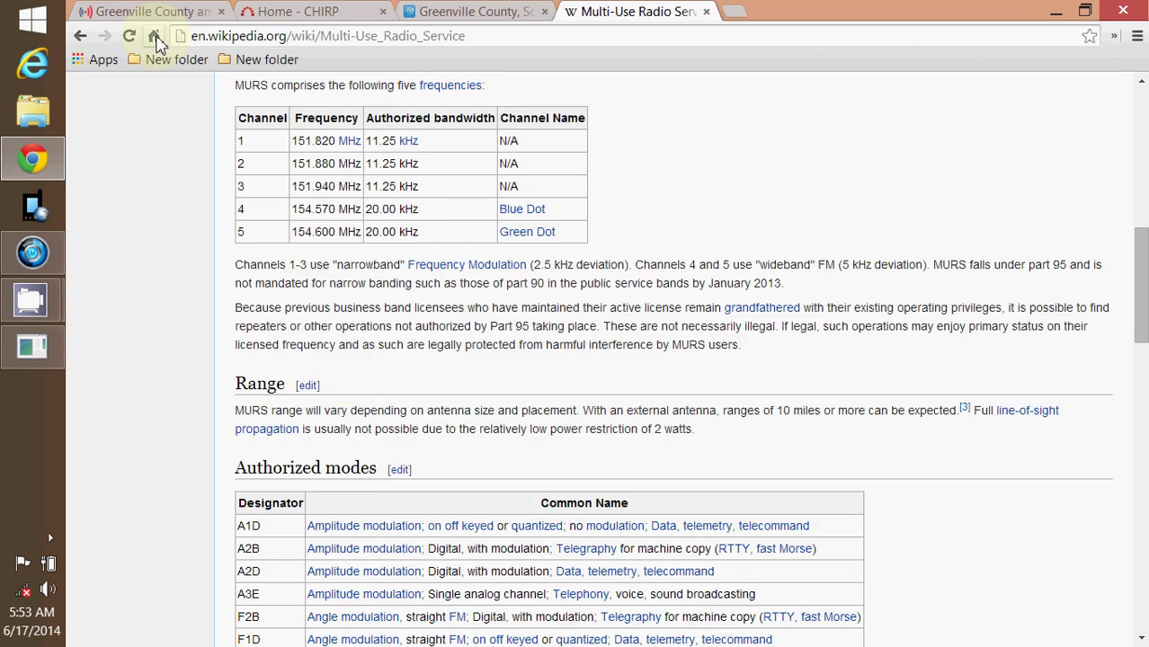
pyautogui.click(288, 13)
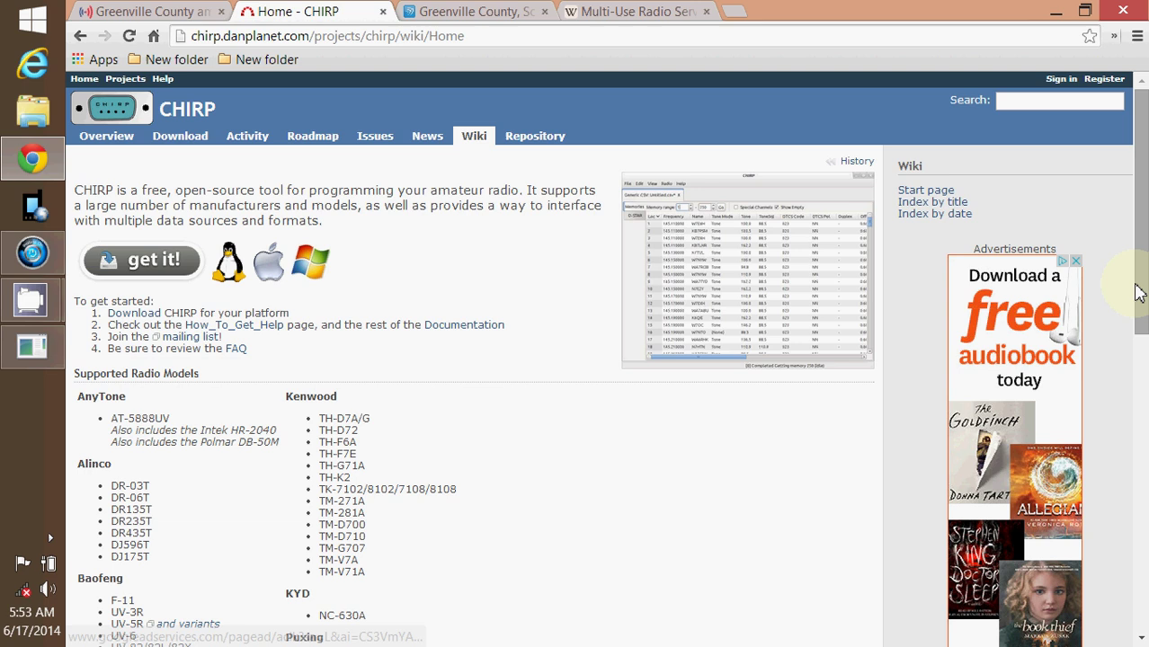
pyautogui.moveTo(1138, 292); pyautogui.dragTo(1140, 386)
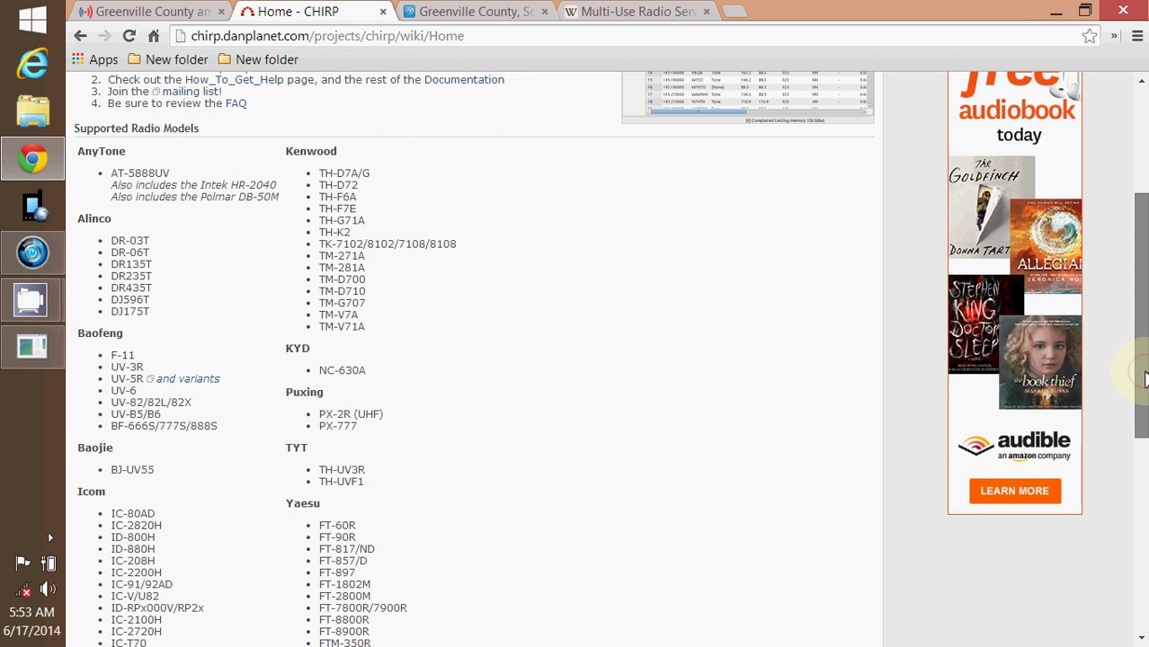
pyautogui.moveTo(1145, 379); pyautogui.dragTo(1144, 551)
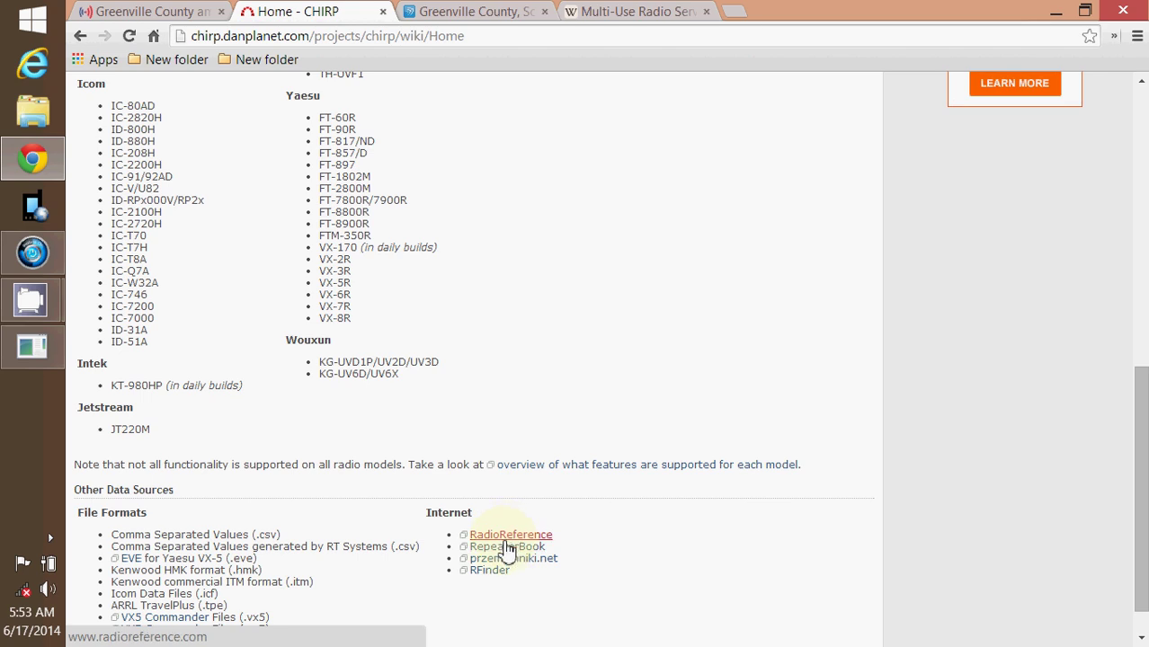
pyautogui.click(446, 11)
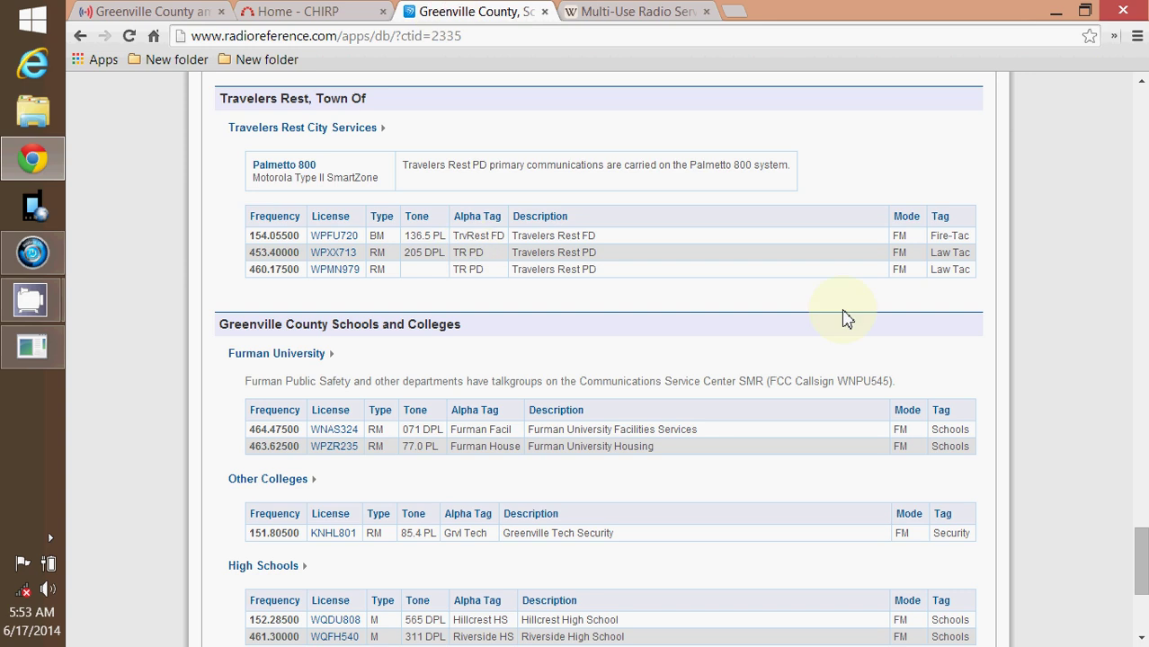
pyautogui.moveTo(1141, 598); pyautogui.dragTo(1142, 546)
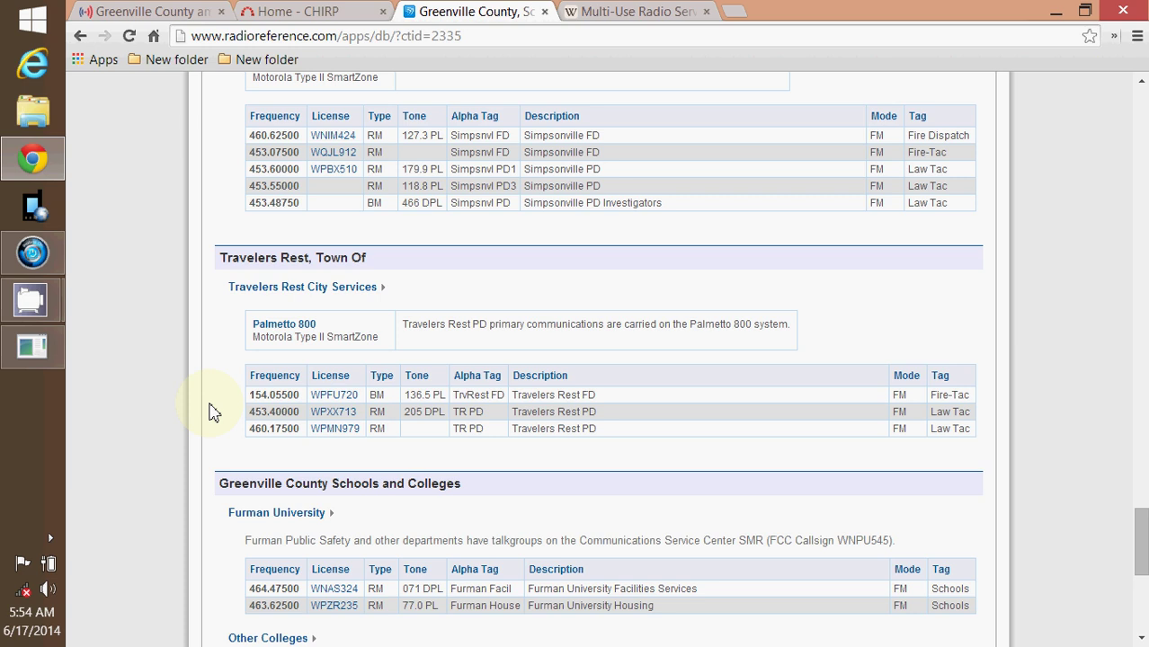
# Read the Wikipedia Multi-Use Radio Service article's introduction and its table of MURS channel frequencies.
pyautogui.click(616, 12)
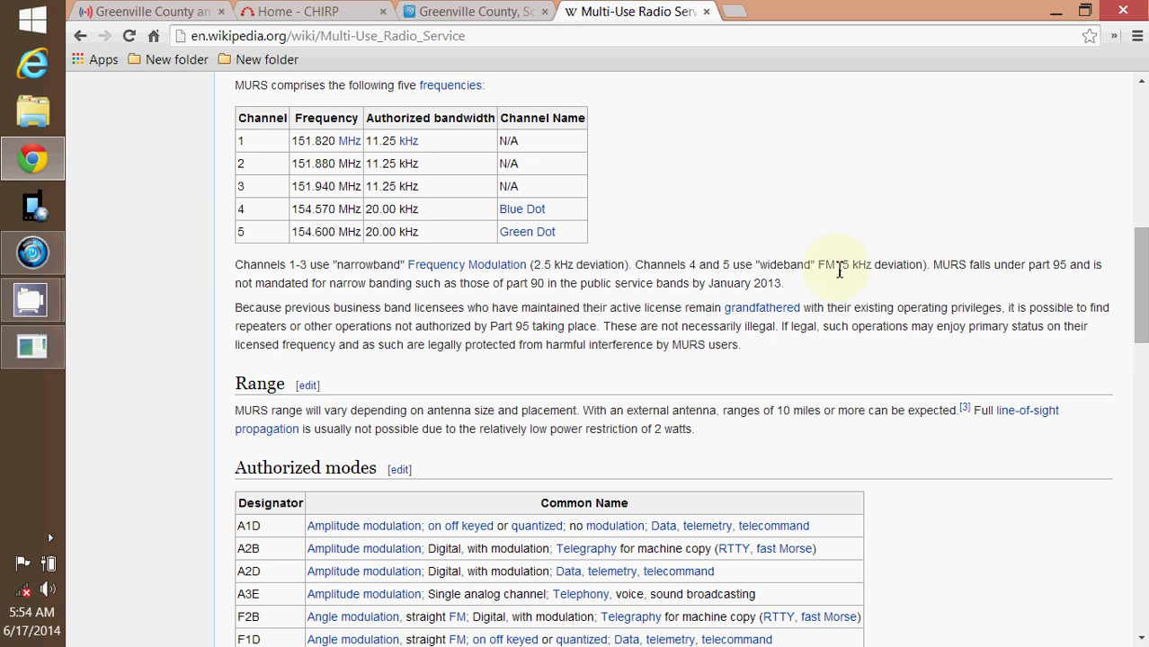
pyautogui.moveTo(1140, 333); pyautogui.dragTo(1131, 177)
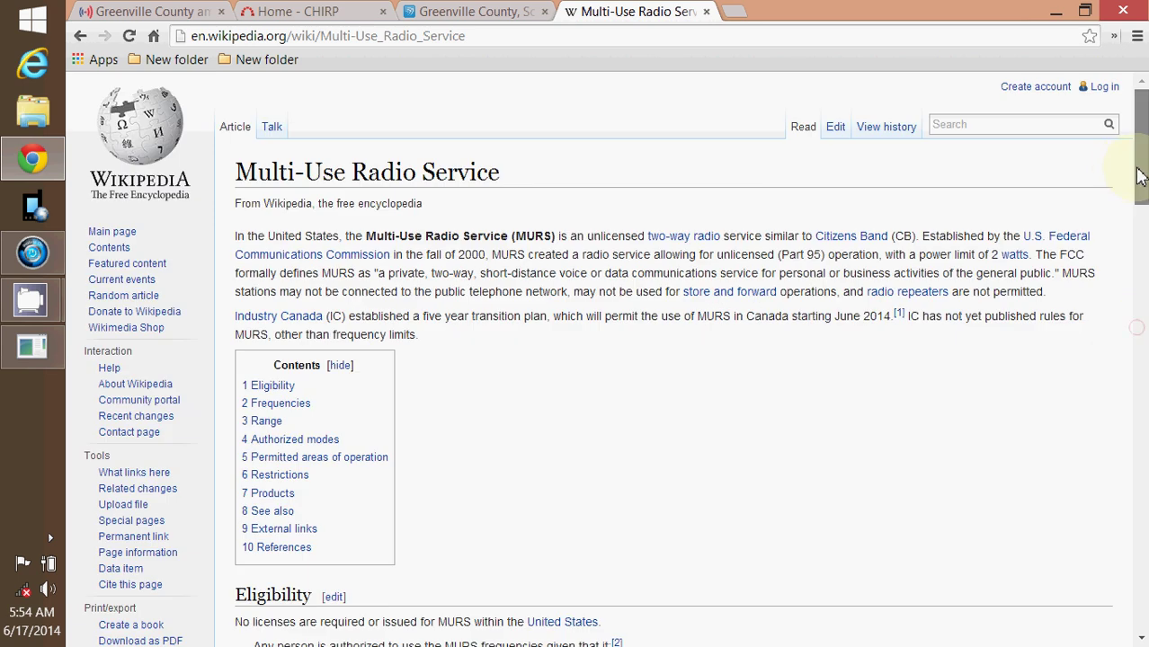
pyautogui.click(407, 235)
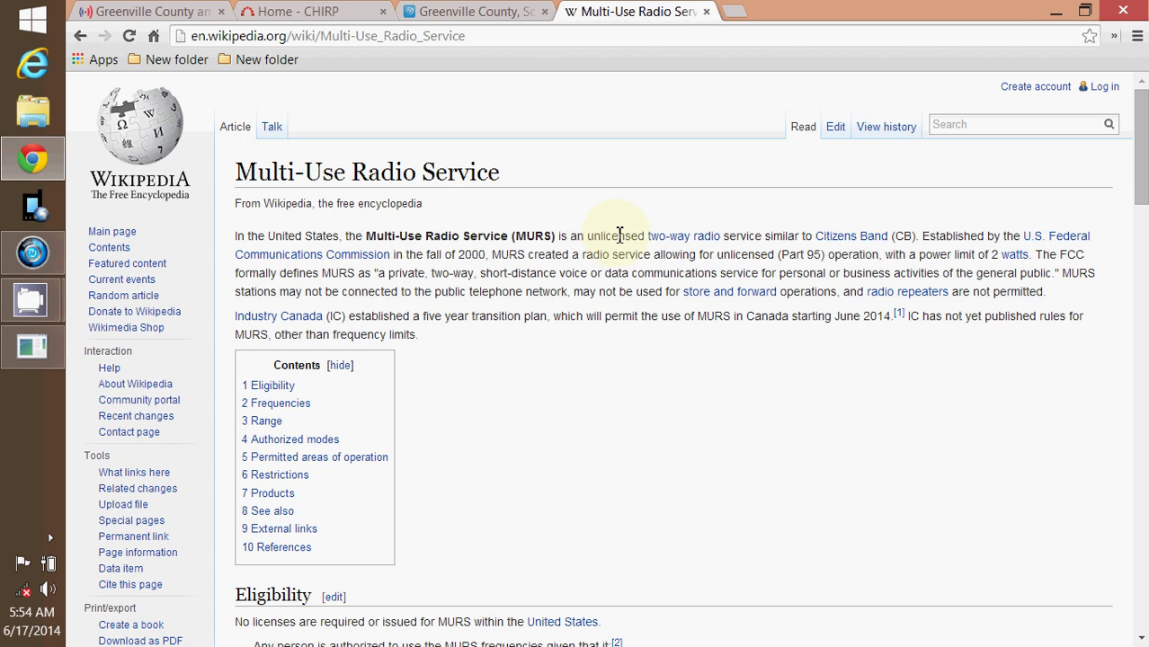
pyautogui.click(910, 241)
pyautogui.click(876, 222)
pyautogui.moveTo(1140, 116); pyautogui.dragTo(1138, 243)
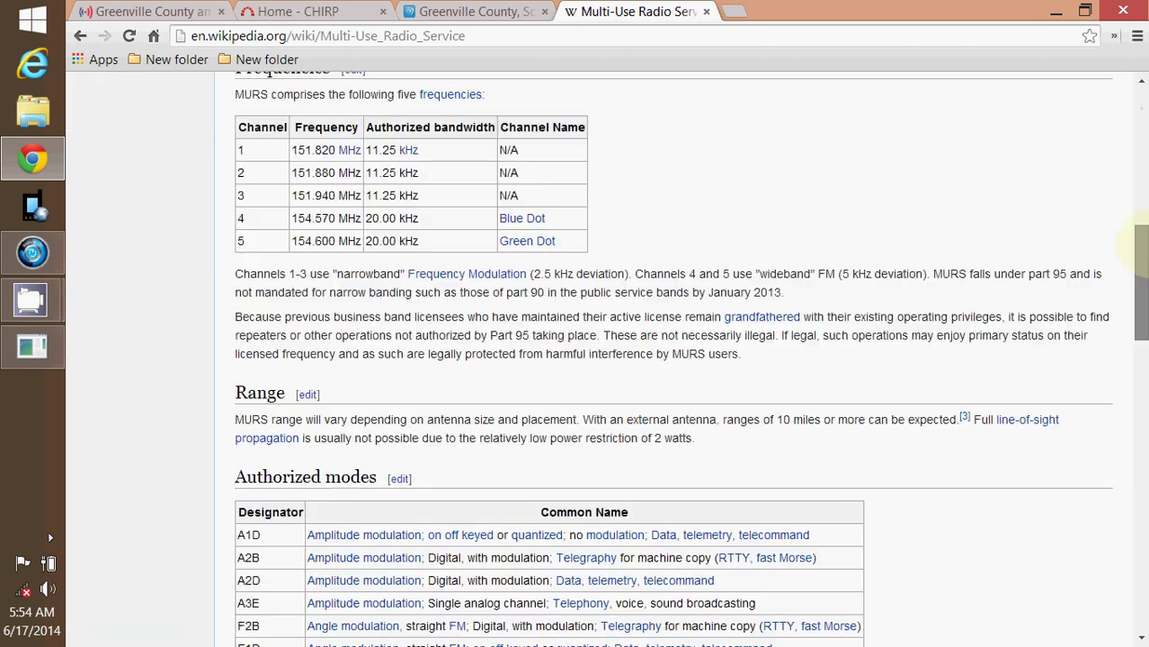
pyautogui.click(242, 144)
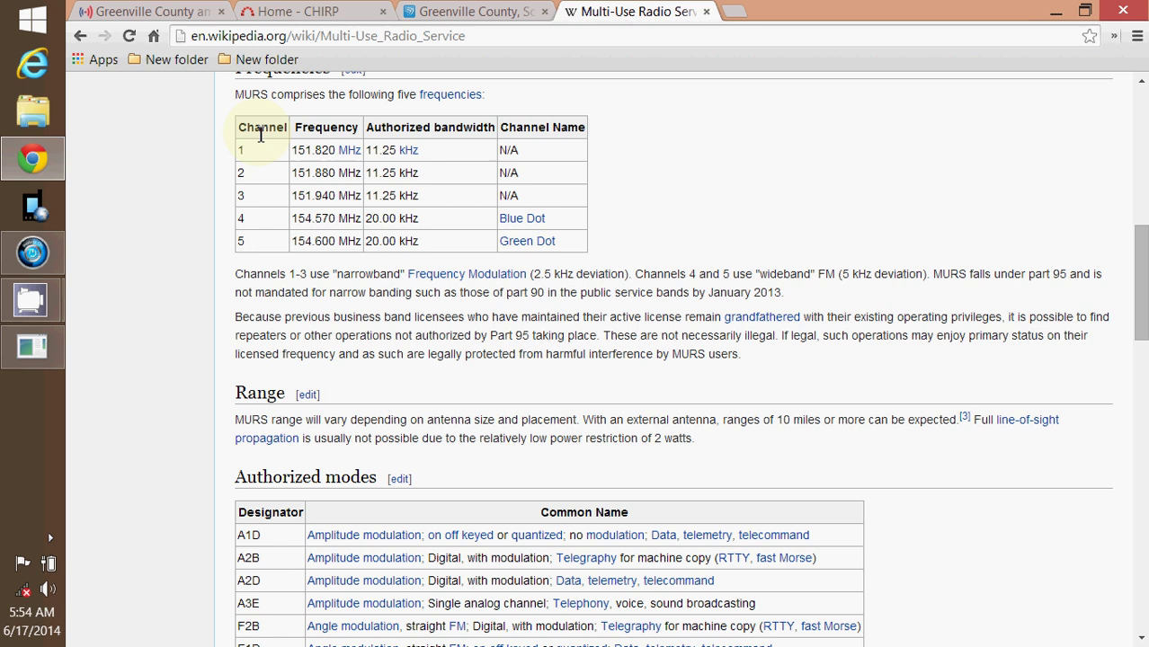
pyautogui.click(320, 173)
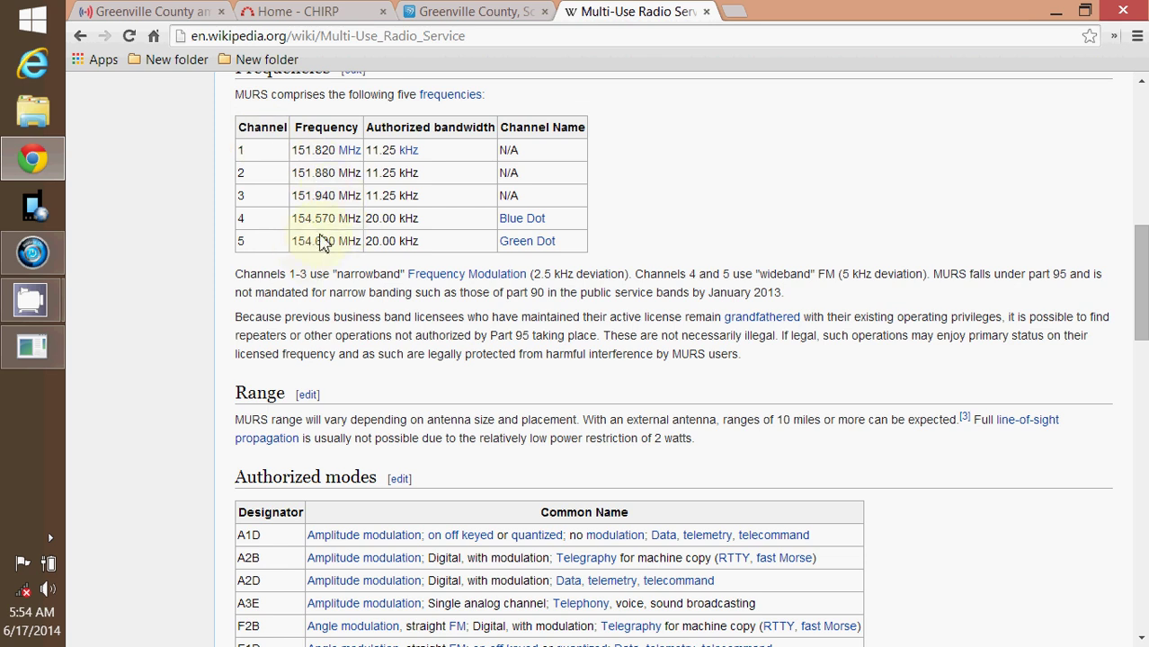
pyautogui.doubleClick(323, 196)
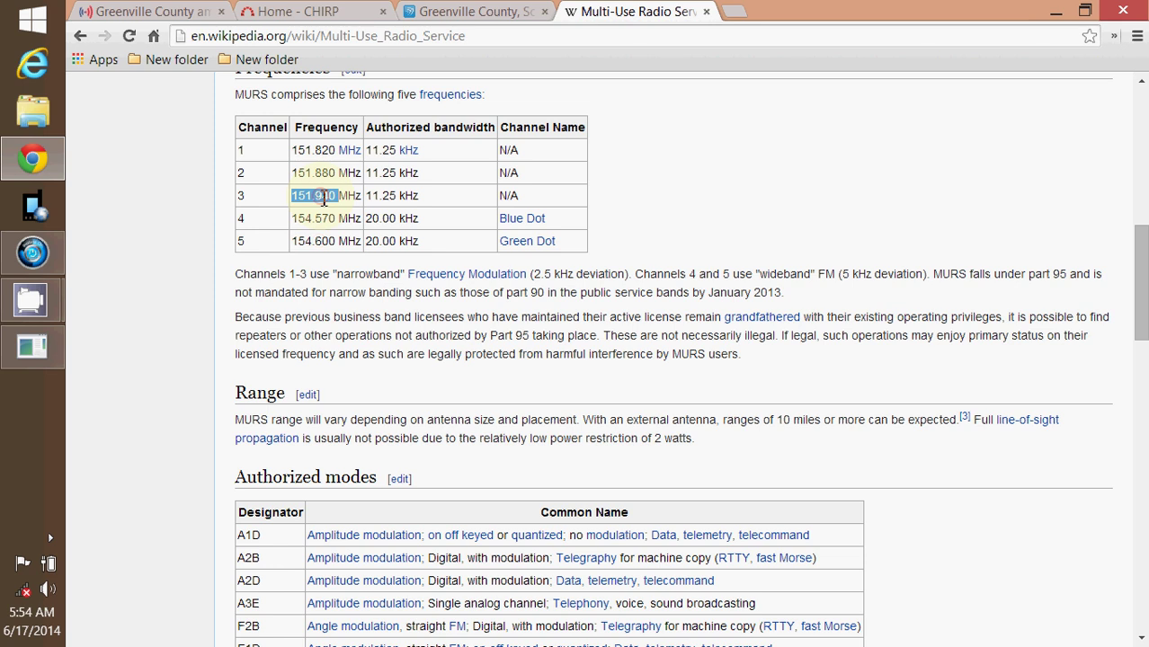
pyautogui.click(330, 151)
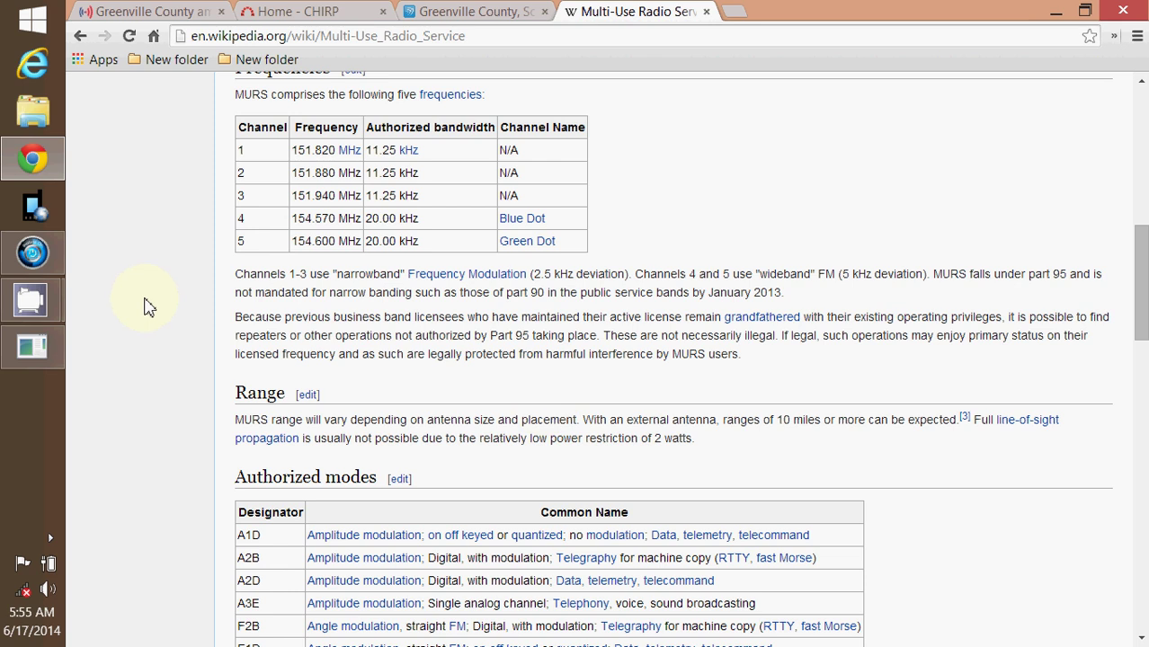
# Switch to CHIRP and start a download from the radio.
pyautogui.click(32, 348)
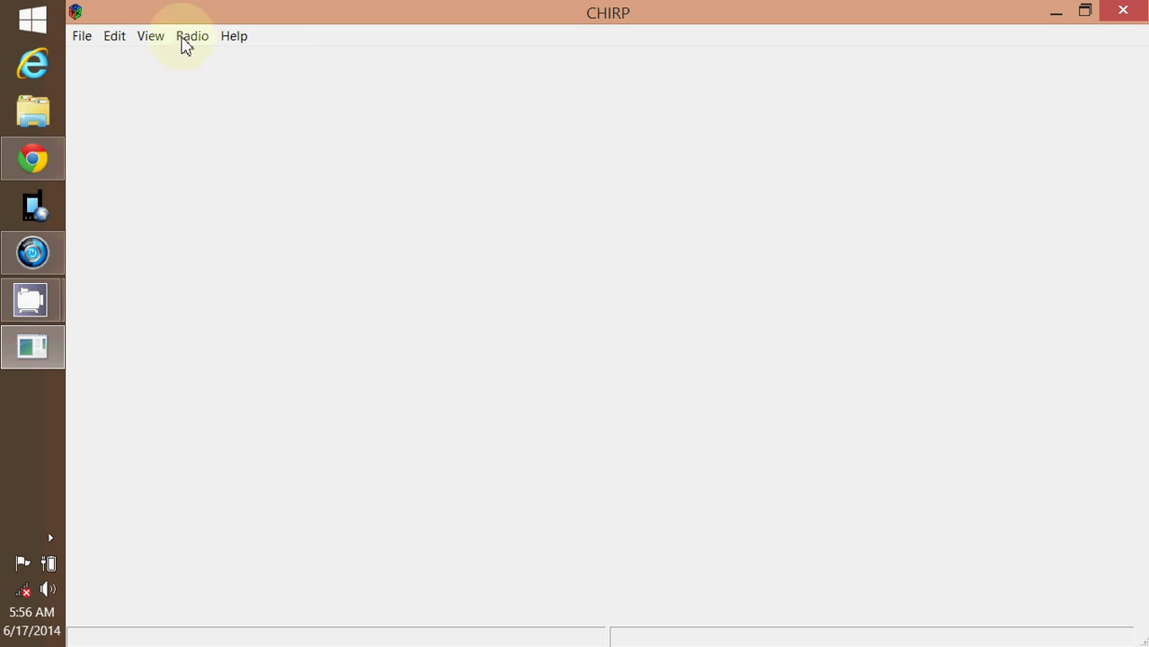
pyautogui.click(184, 41)
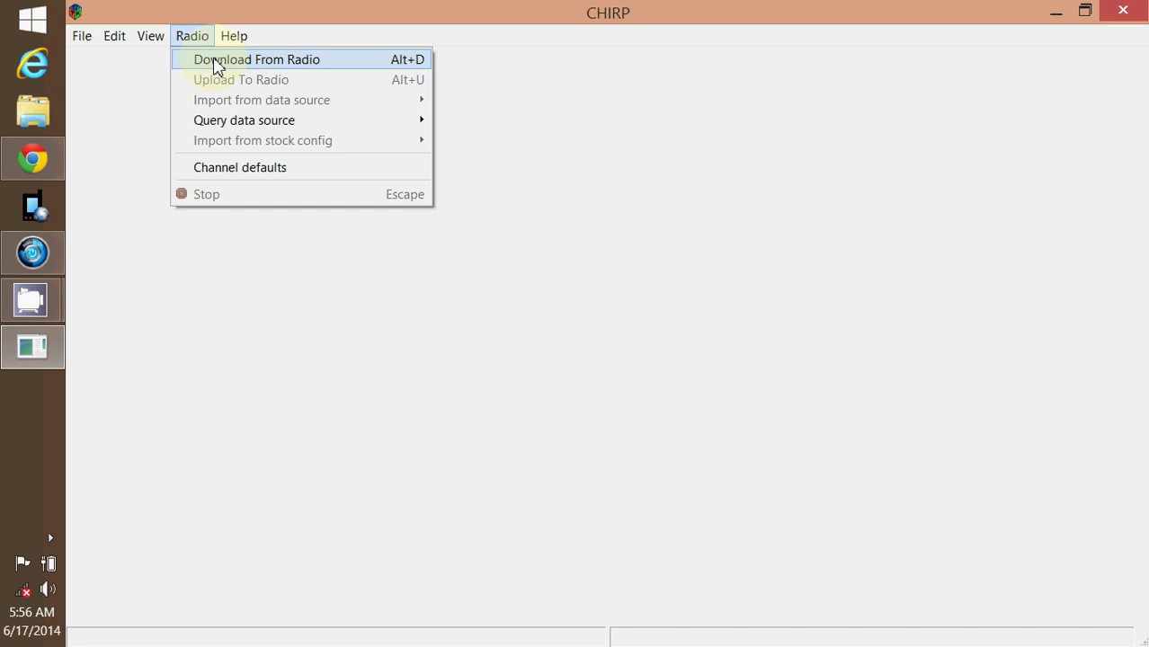
pyautogui.click(223, 61)
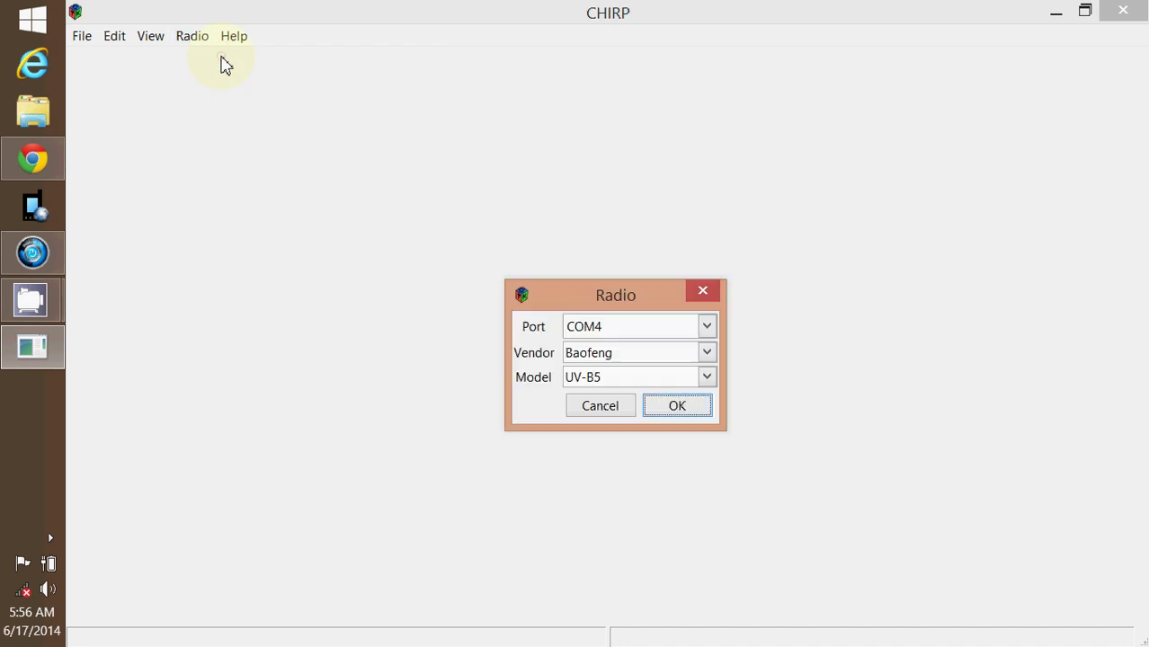
pyautogui.click(708, 353)
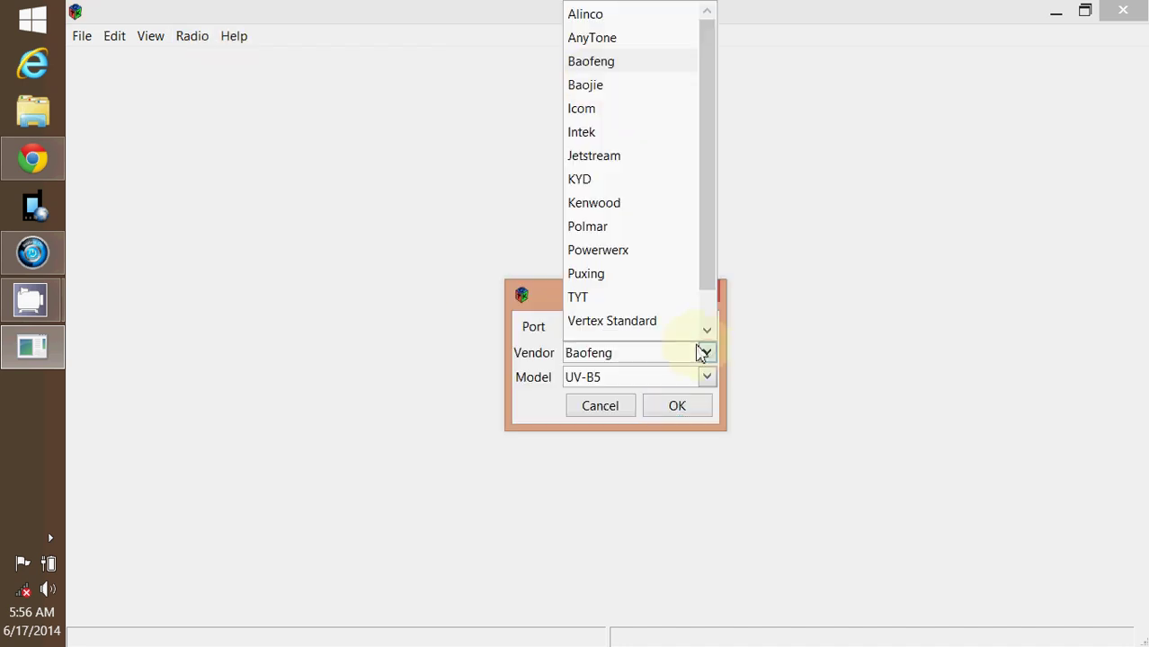
pyautogui.click(594, 207)
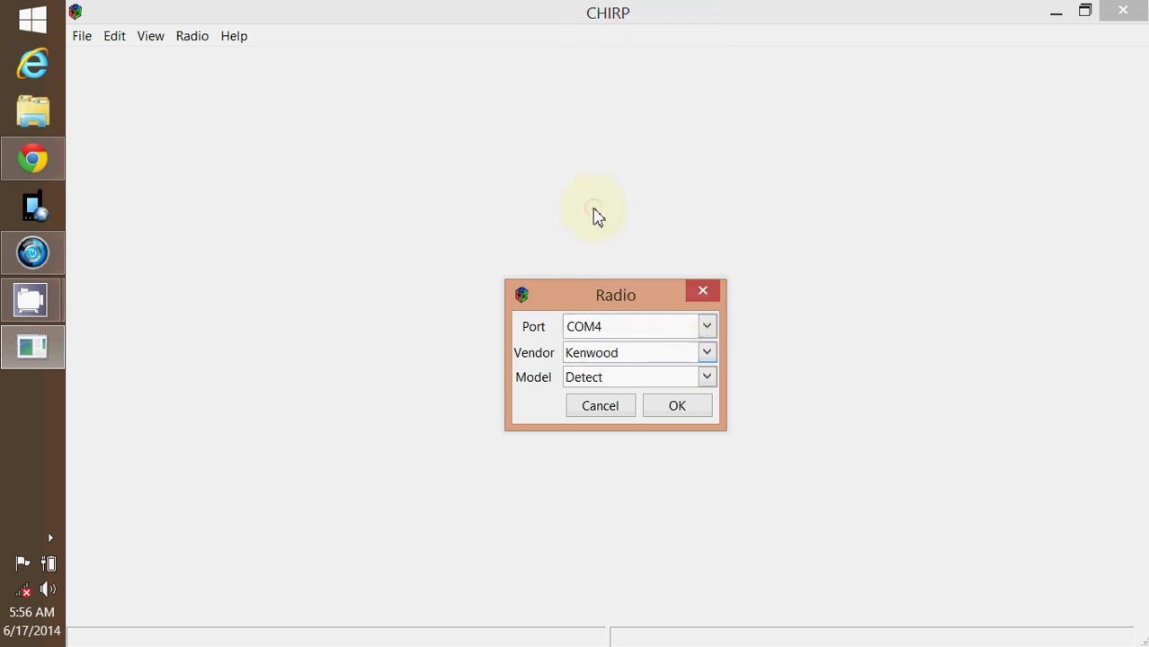
pyautogui.click(706, 353)
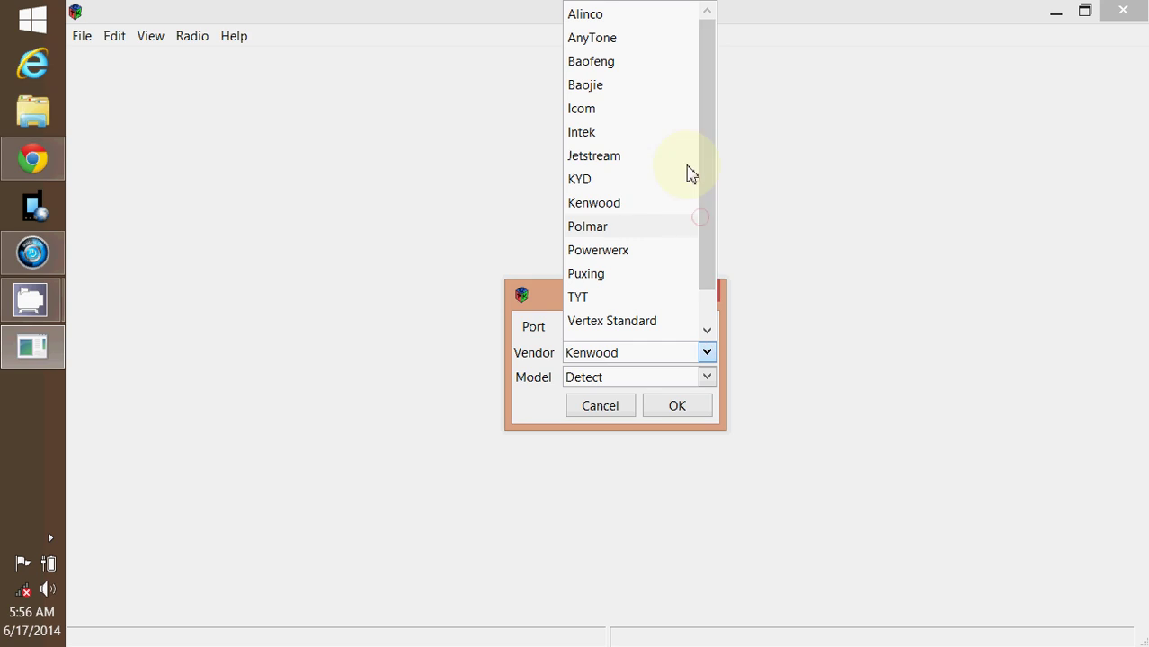
pyautogui.click(607, 72)
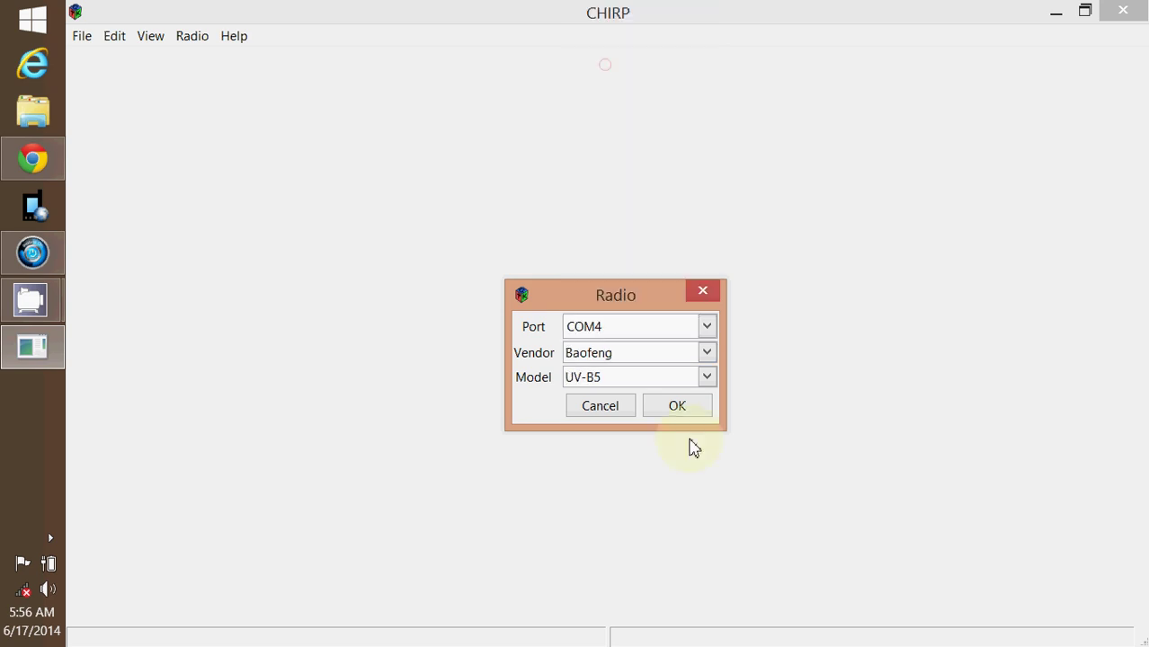
# Download the memories from the Baofeng radio on COM4 with model UV-B5, accepting the cable instructions.
pyautogui.click(707, 377)
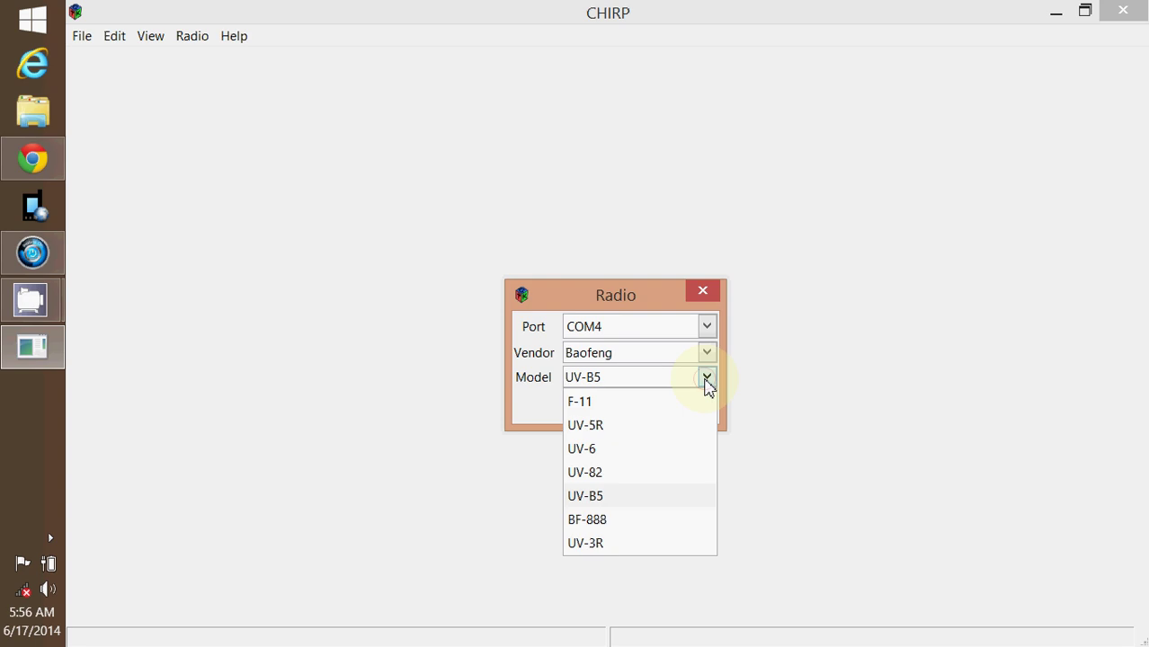
pyautogui.click(586, 497)
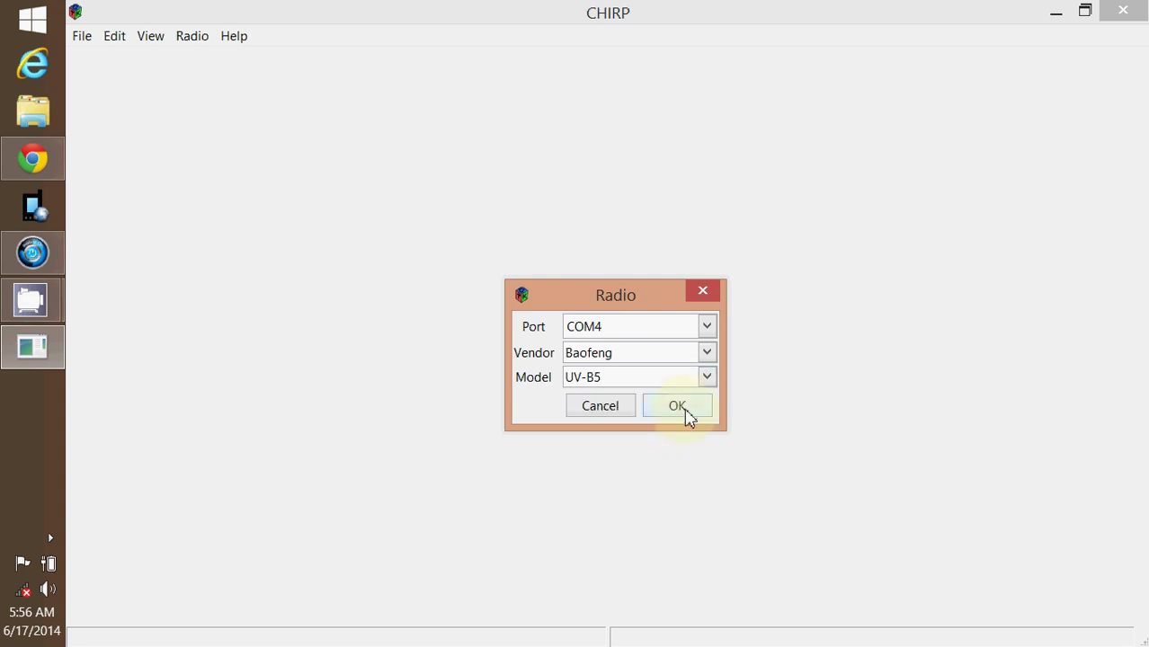
pyautogui.click(688, 415)
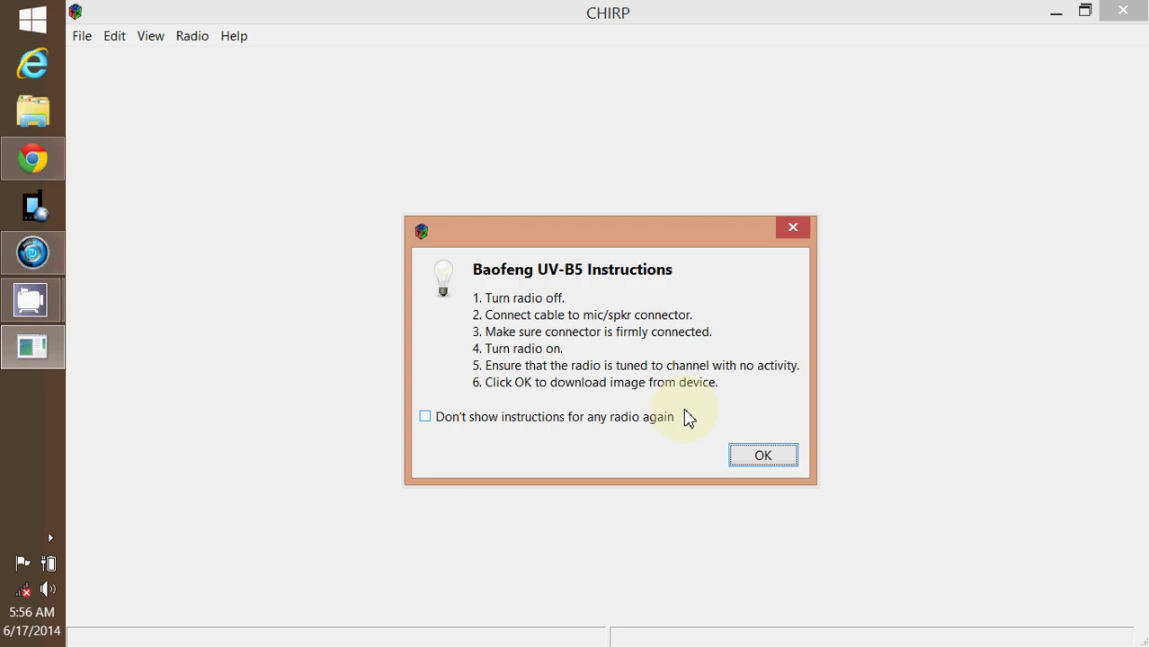
pyautogui.click(755, 456)
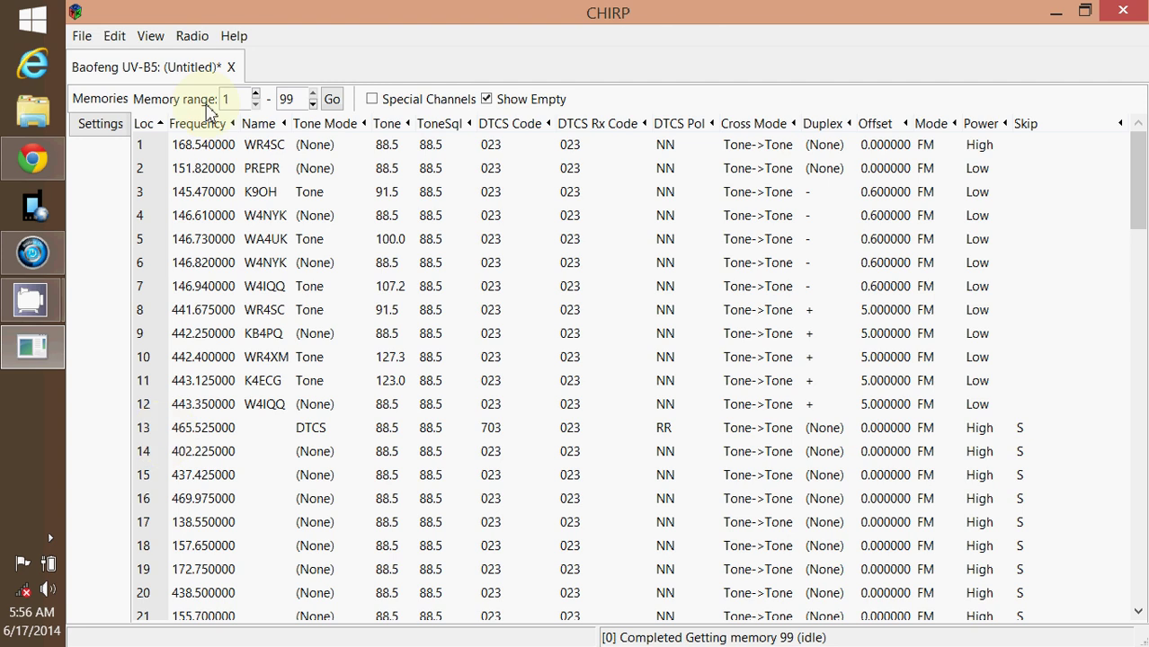
# Delete the channels stored in memory locations 1 and 2.
pyautogui.click(201, 145)
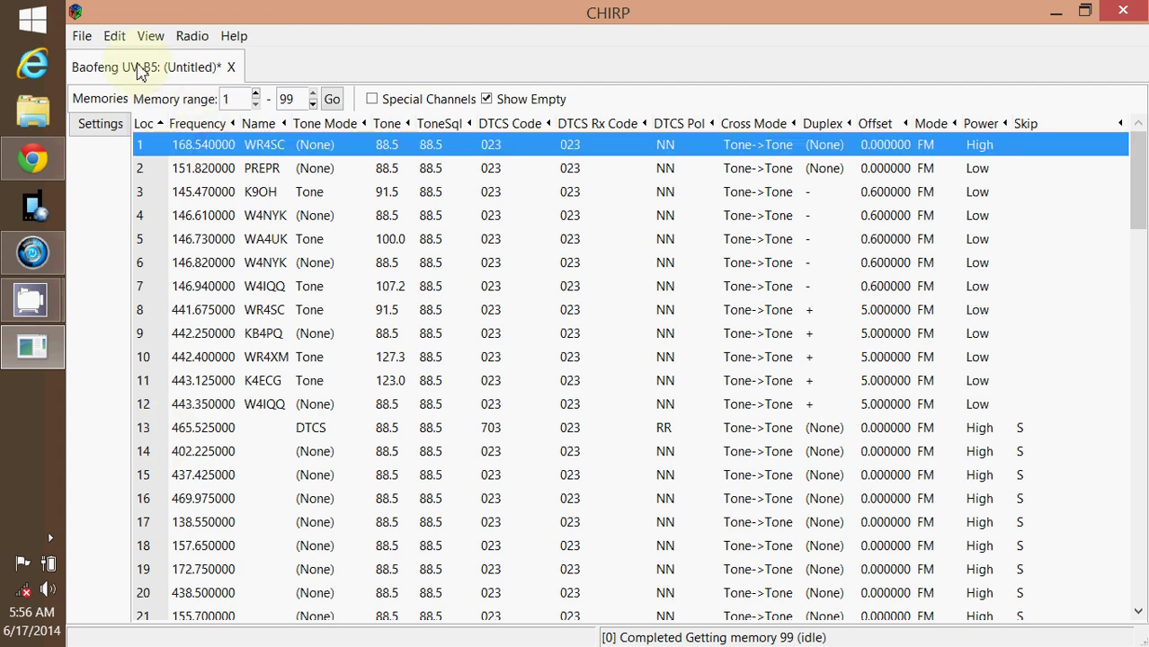
pyautogui.click(115, 38)
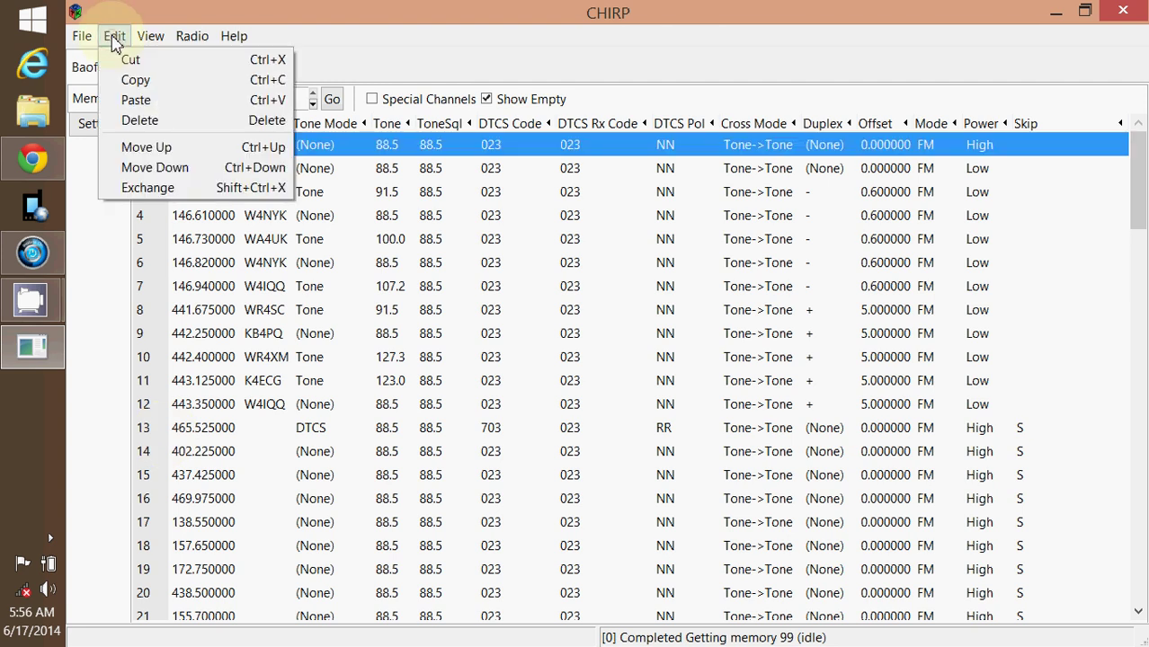
pyautogui.click(136, 120)
pyautogui.click(199, 167)
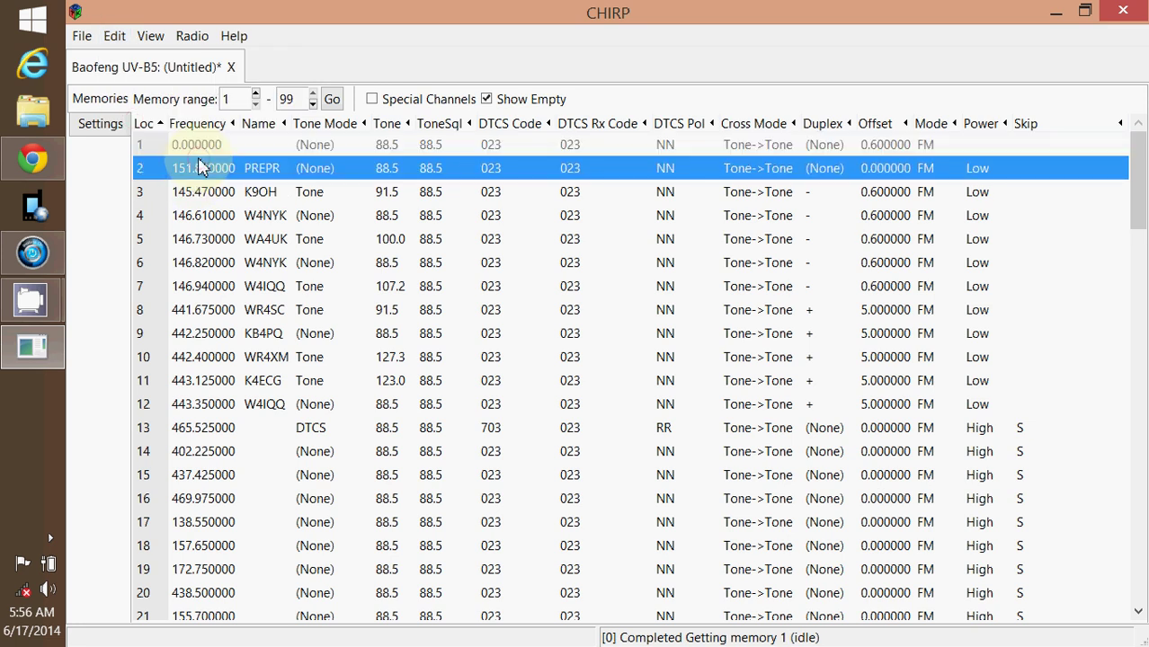
pyautogui.click(114, 36)
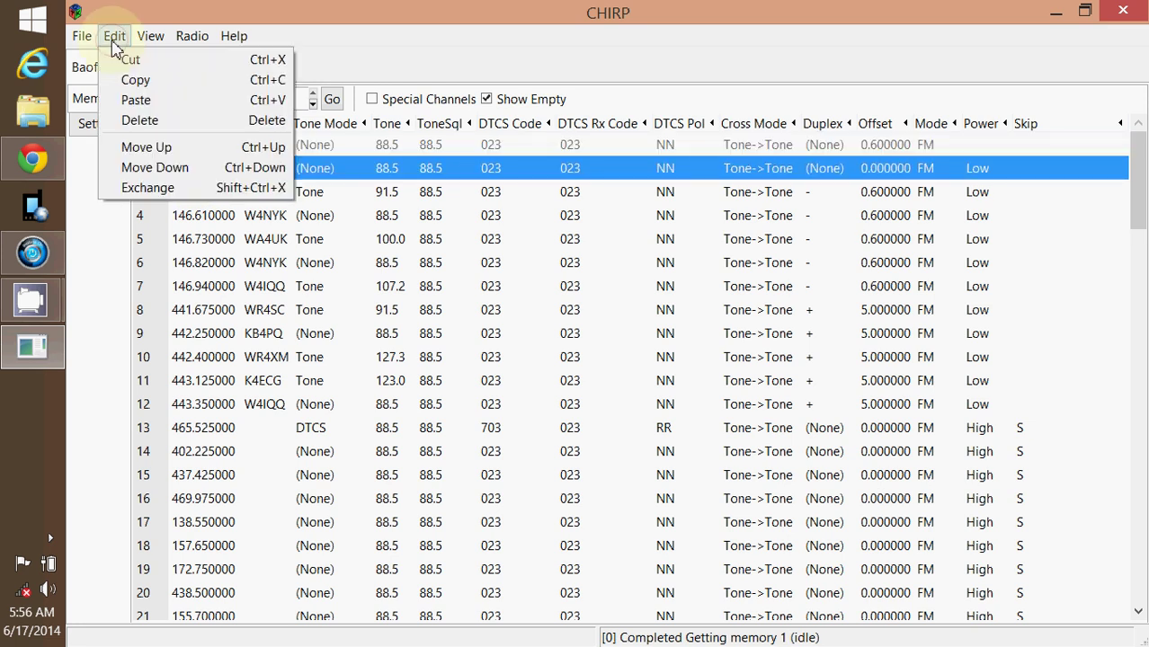
pyautogui.click(131, 123)
# Try to delete the channel stored in memory location 3.
pyautogui.click(198, 192)
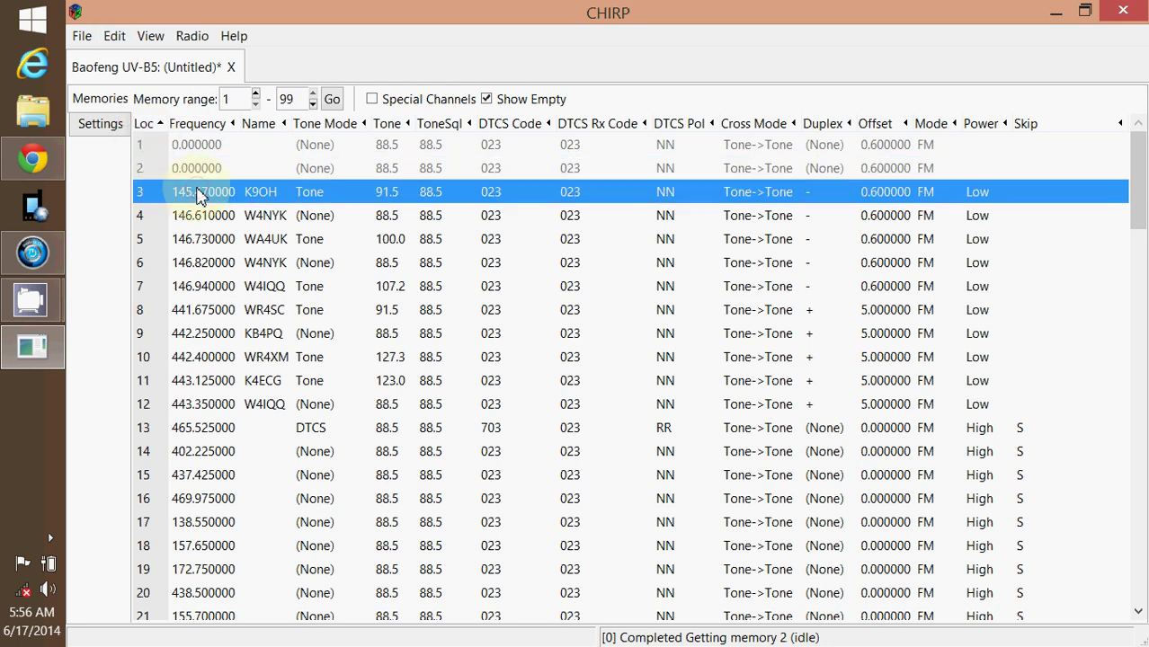
pyautogui.click(199, 193)
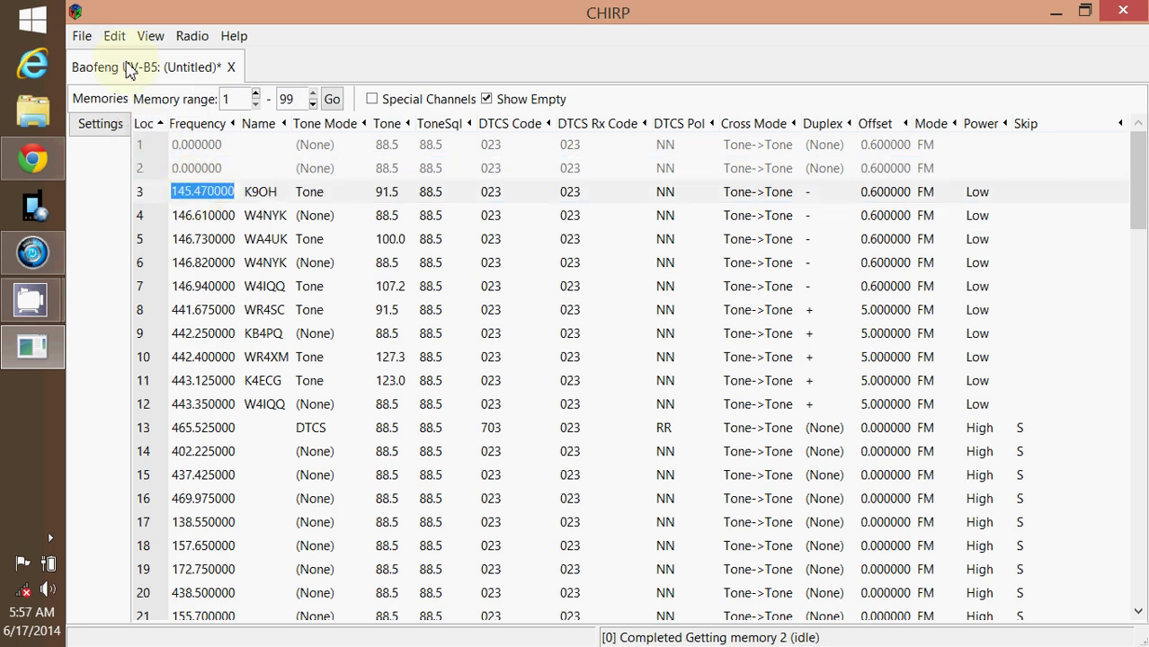
pyautogui.click(113, 36)
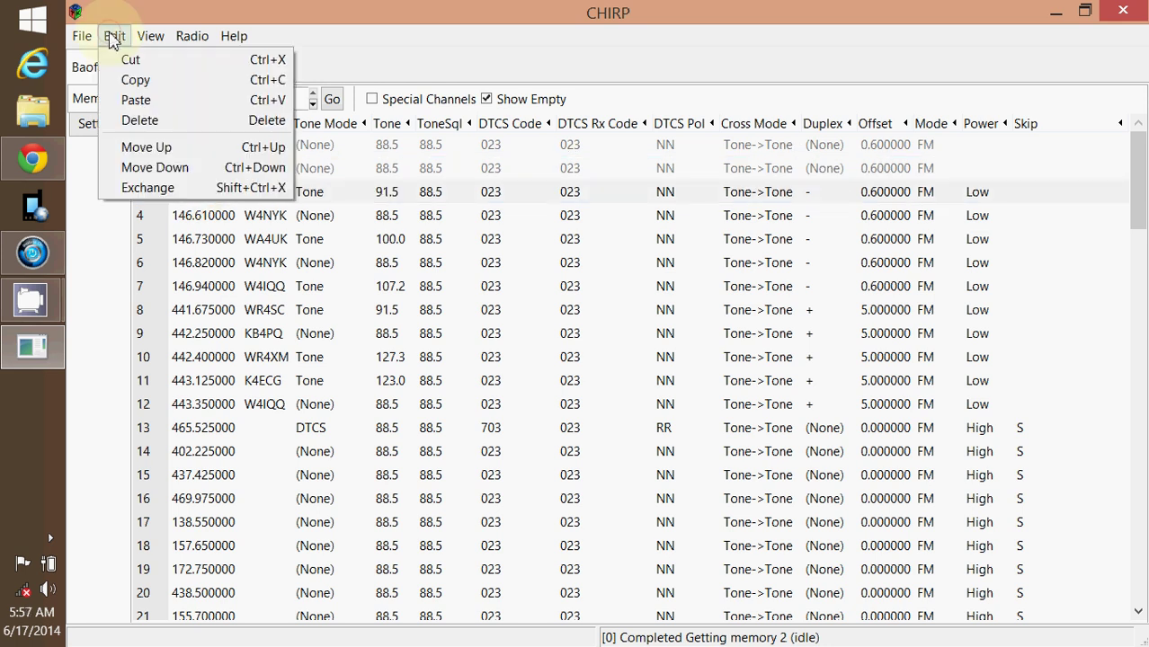
pyautogui.click(128, 129)
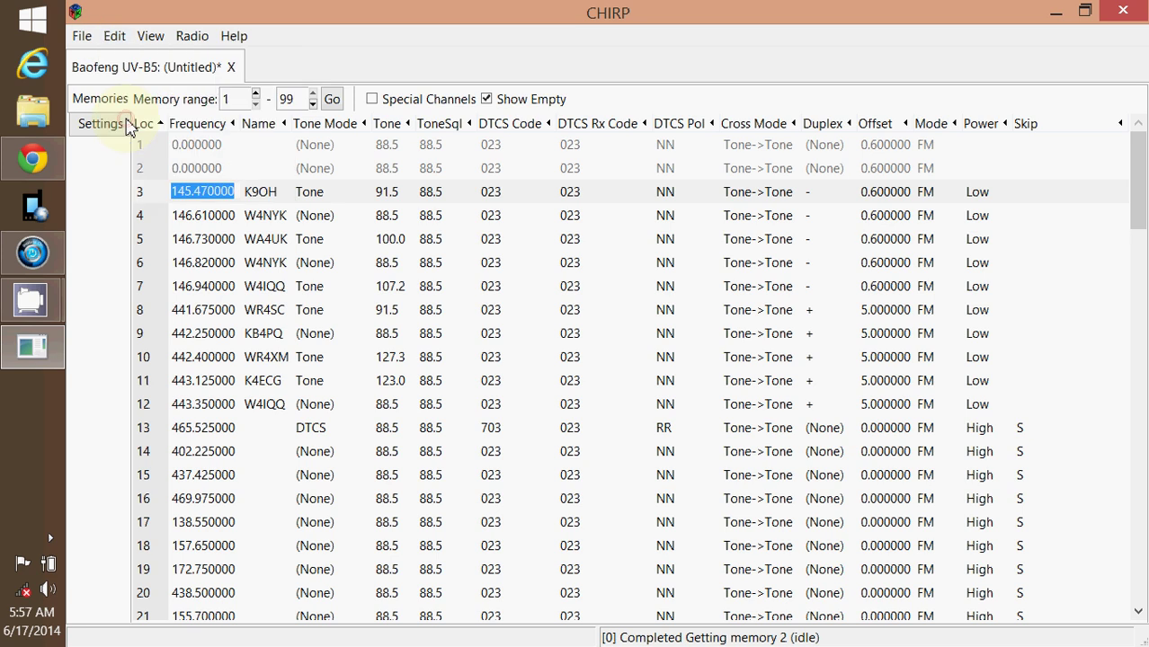
pyautogui.click(211, 189)
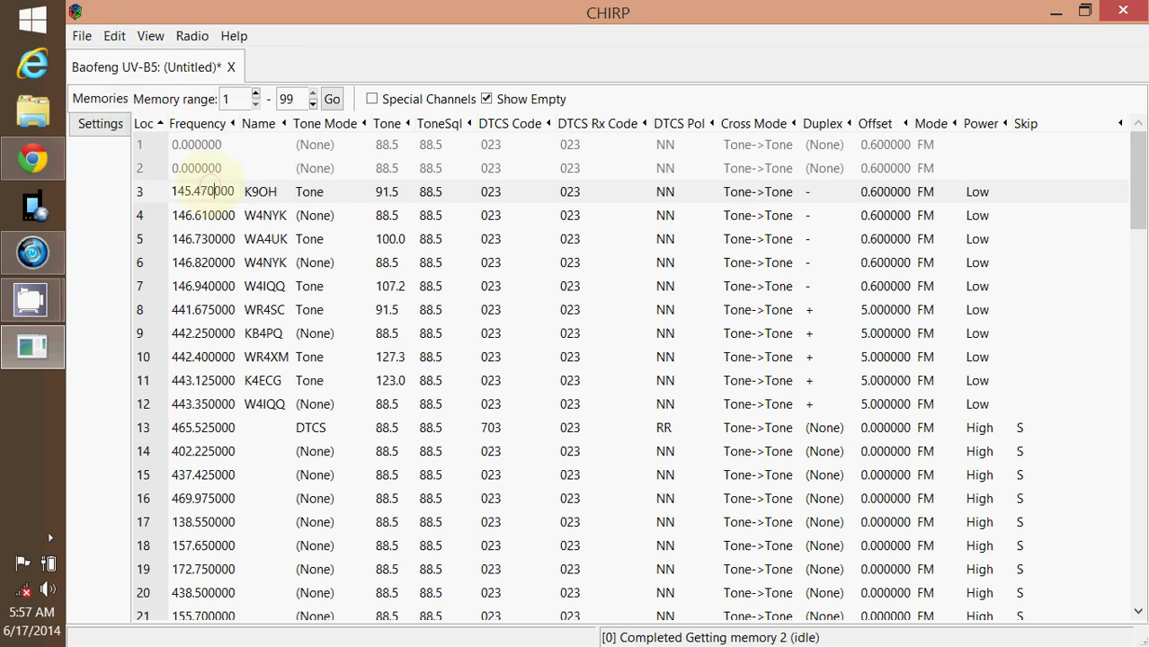
pyautogui.click(258, 191)
pyautogui.click(258, 192)
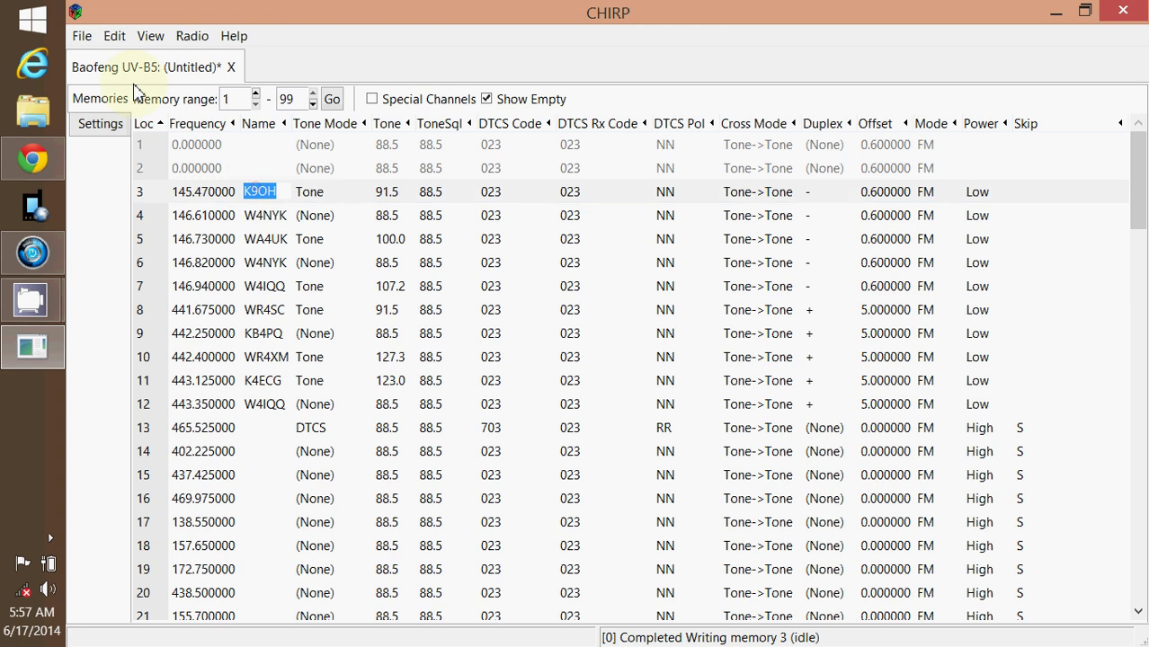
# Delete the channels stored in memory locations 3 and 4.
pyautogui.click(177, 220)
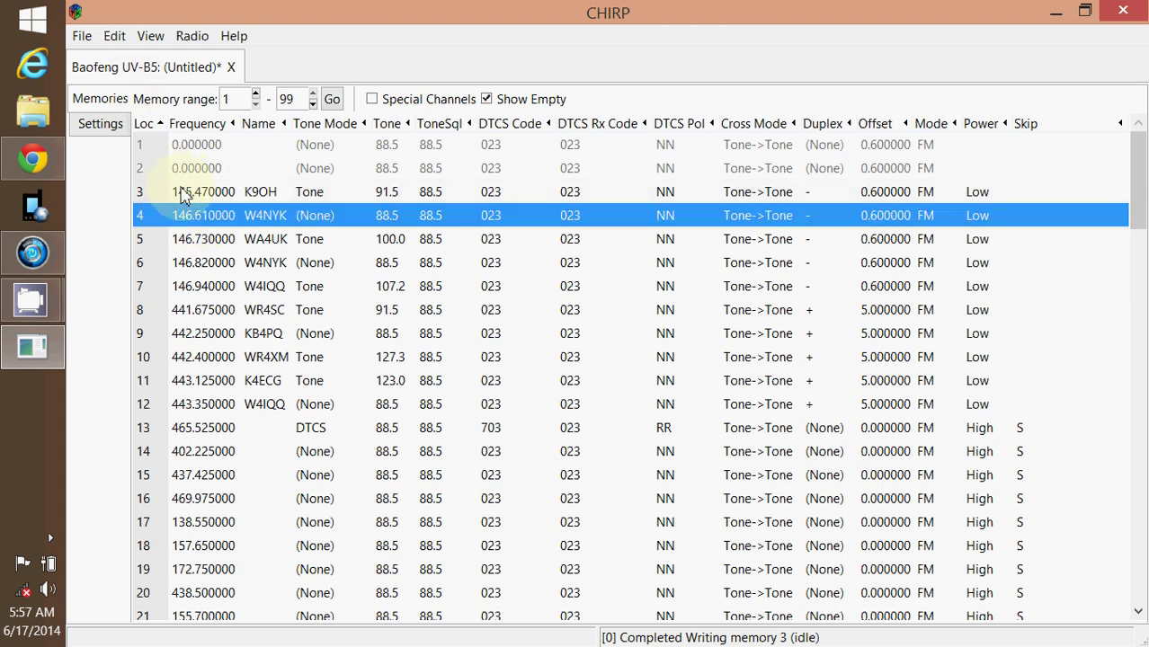
pyautogui.click(180, 189)
pyautogui.click(112, 37)
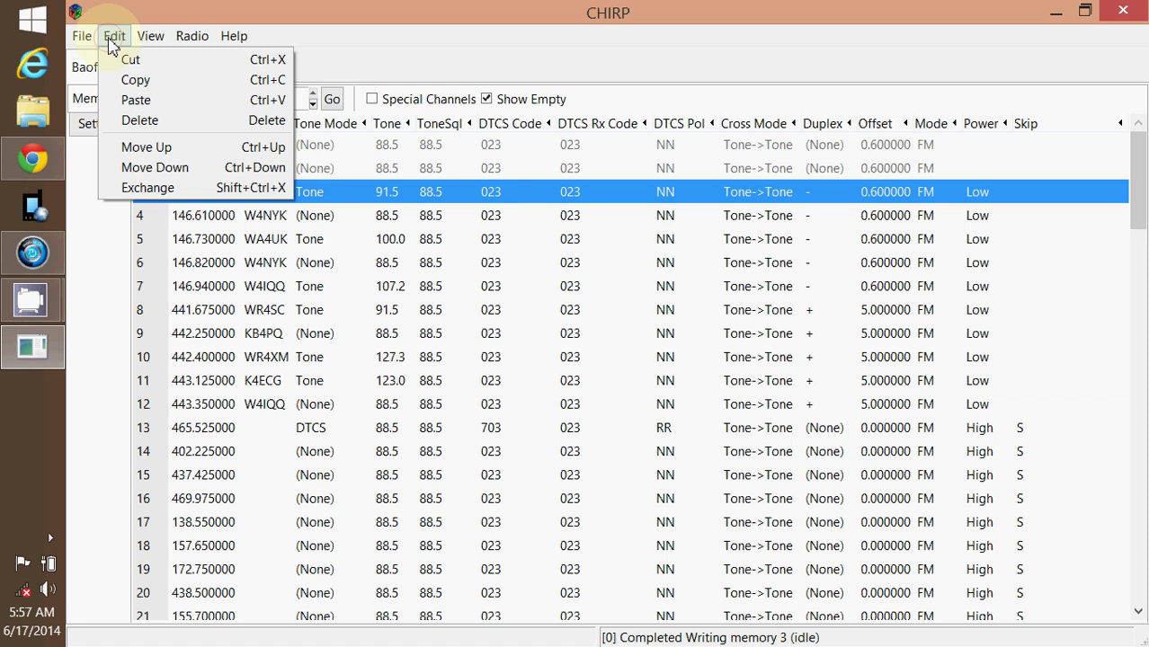
pyautogui.click(139, 120)
pyautogui.click(203, 216)
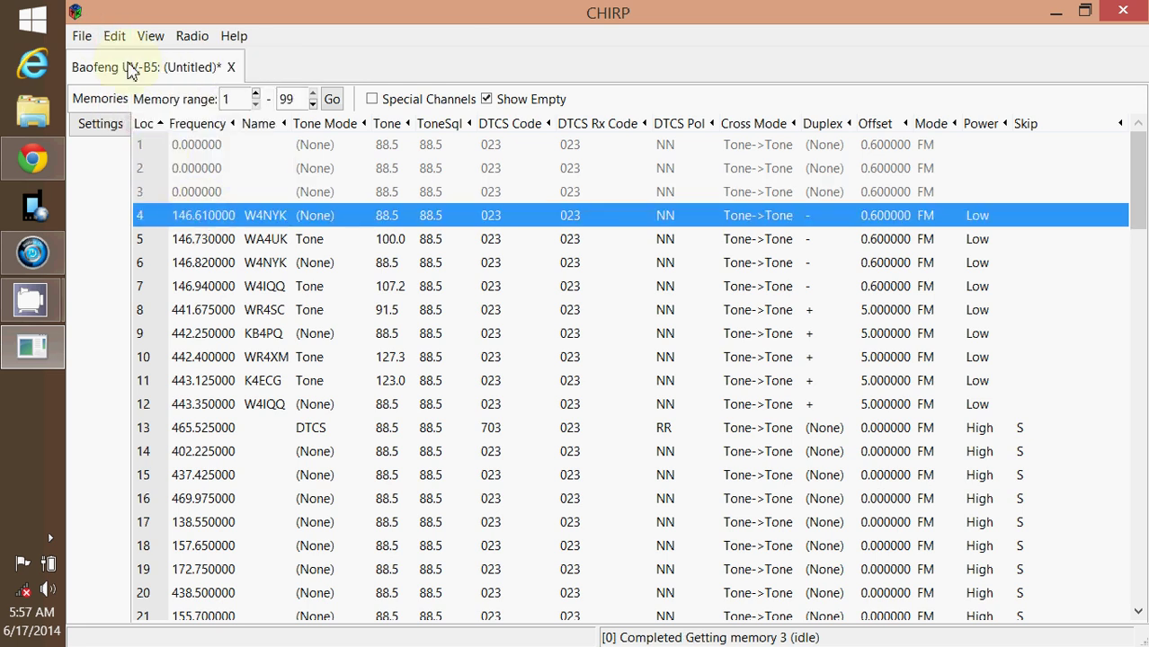
pyautogui.click(115, 38)
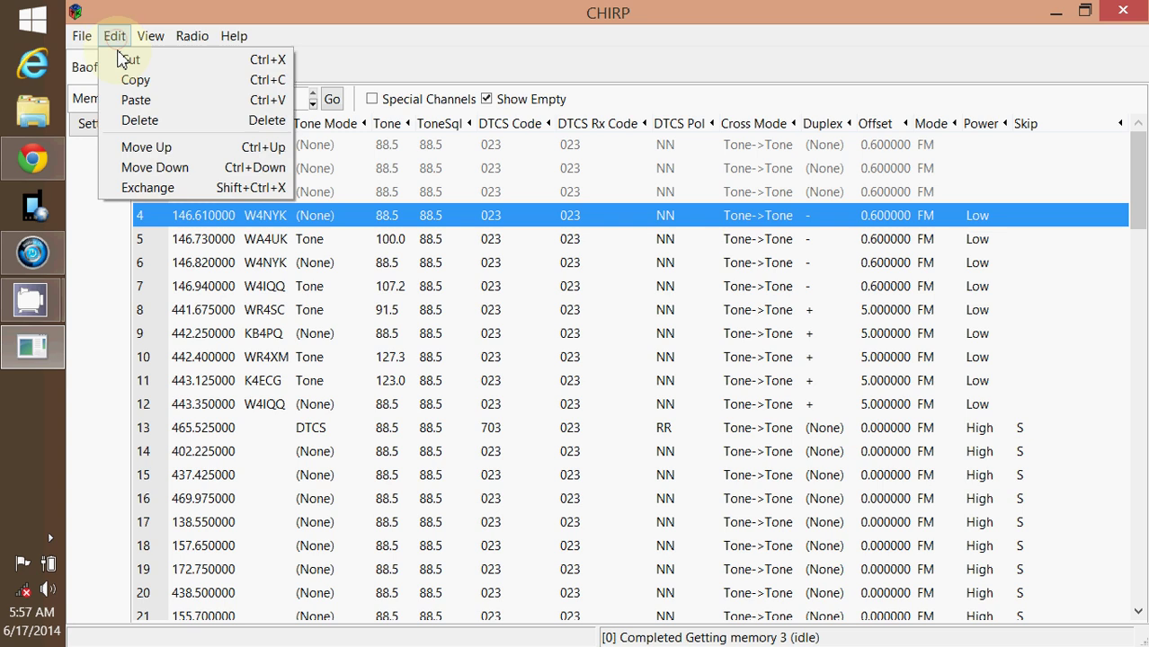
pyautogui.click(135, 119)
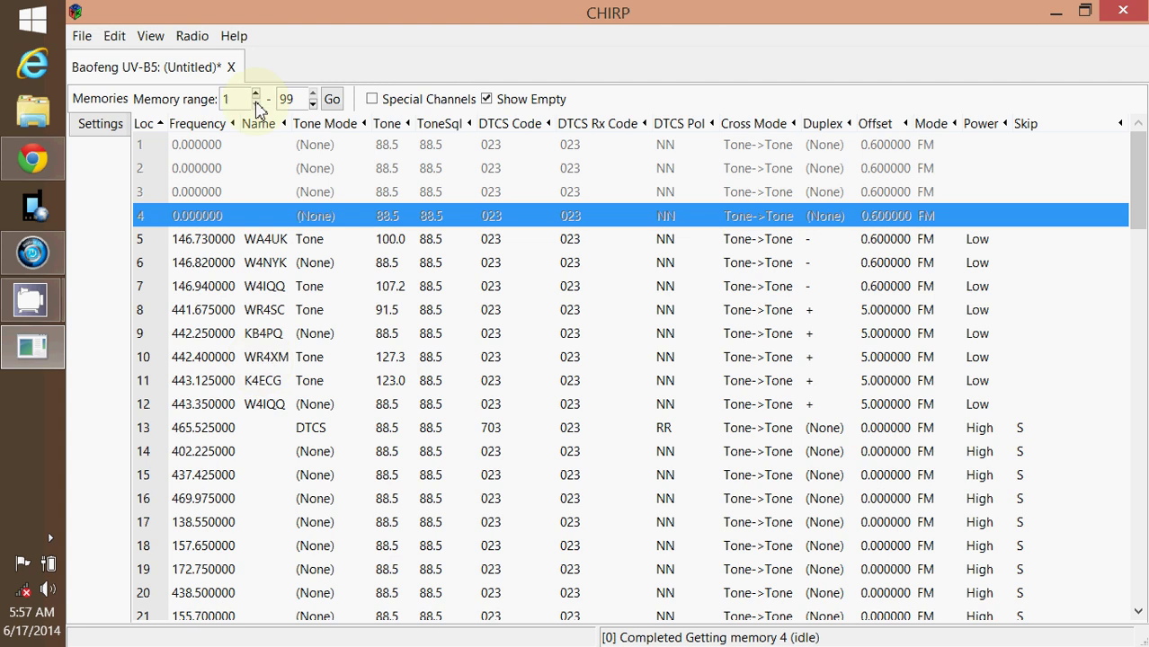
pyautogui.click(192, 36)
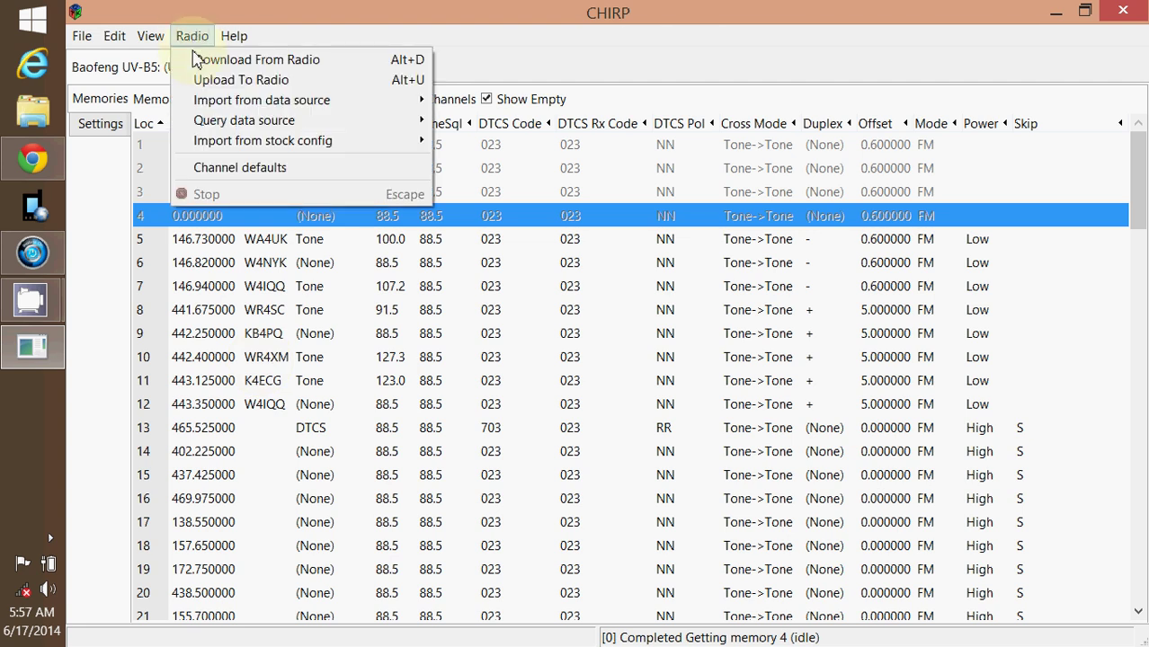
pyautogui.click(115, 290)
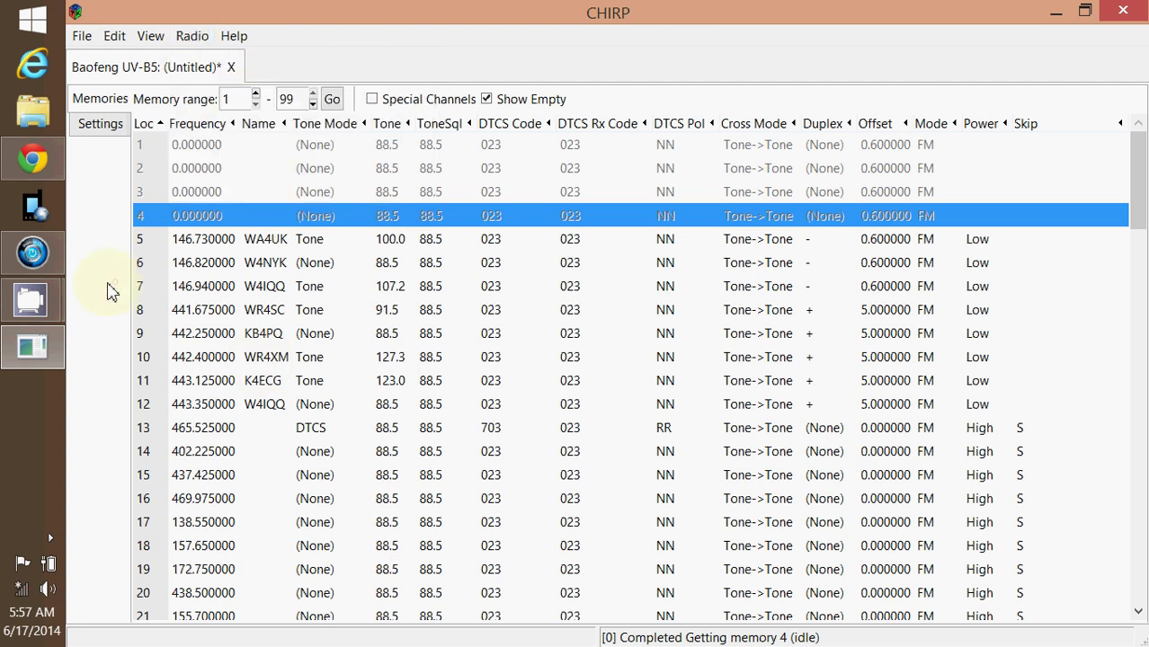
# Set the displayed memory range to 1 through 90 and reload the channel list.
pyautogui.click(293, 99)
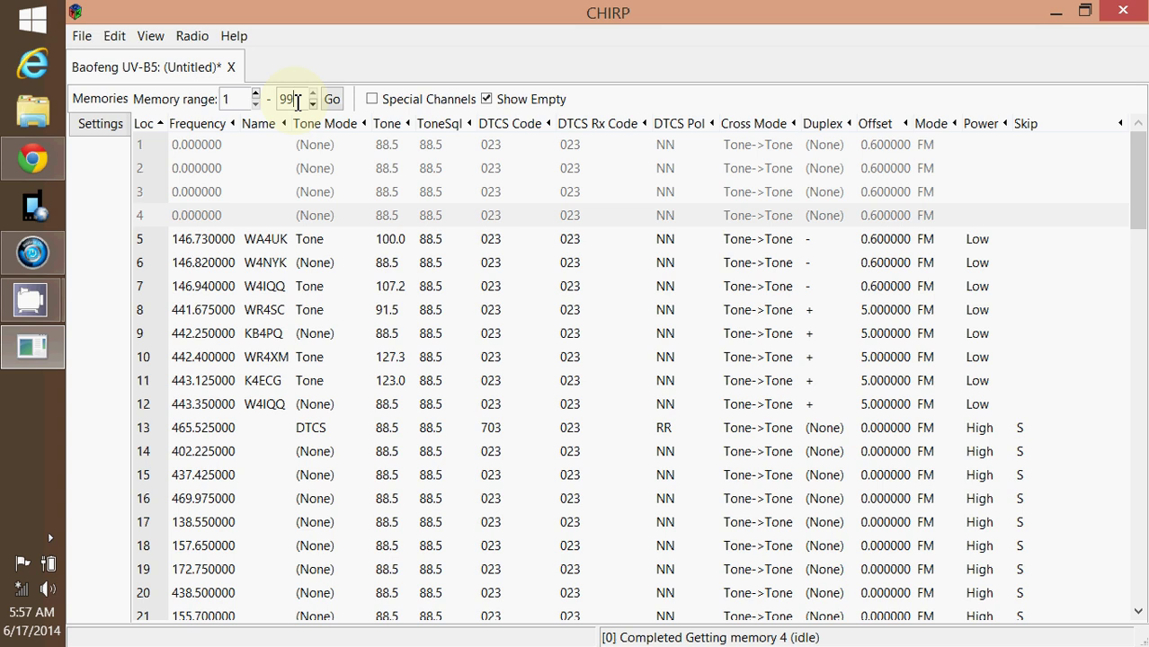
pyautogui.press('BackSpace')
pyautogui.press('BackSpace')
pyautogui.write('90')
pyautogui.click(332, 100)
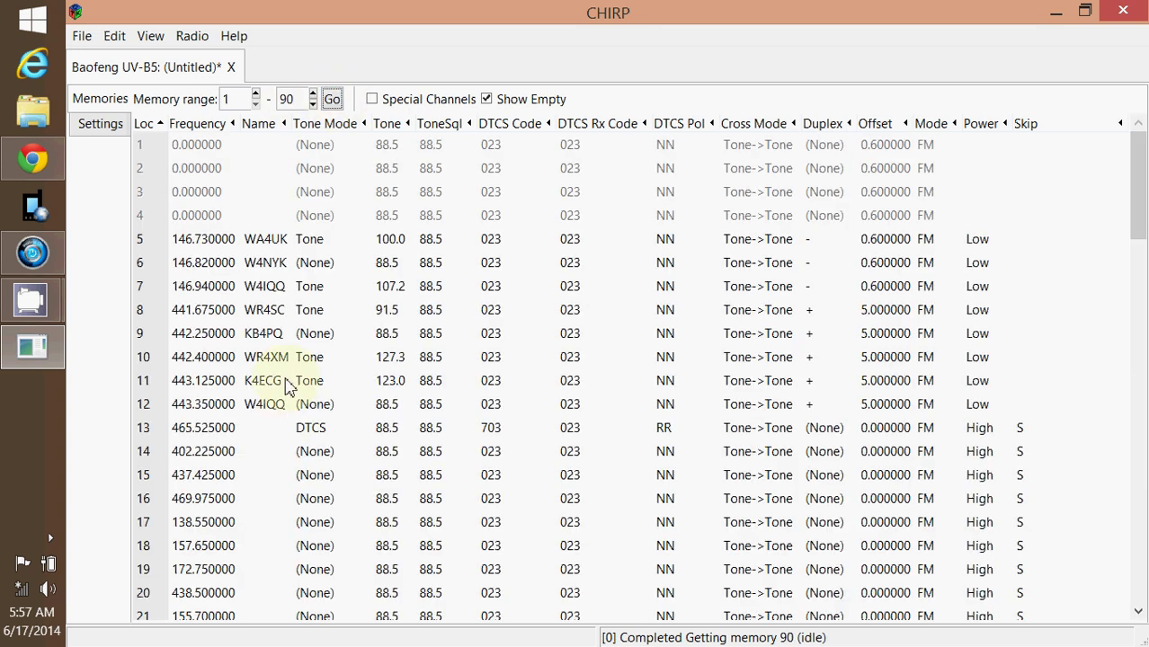
# Restore the upper limit of the memory range to 99 and reload the channel list.
pyautogui.click(295, 99)
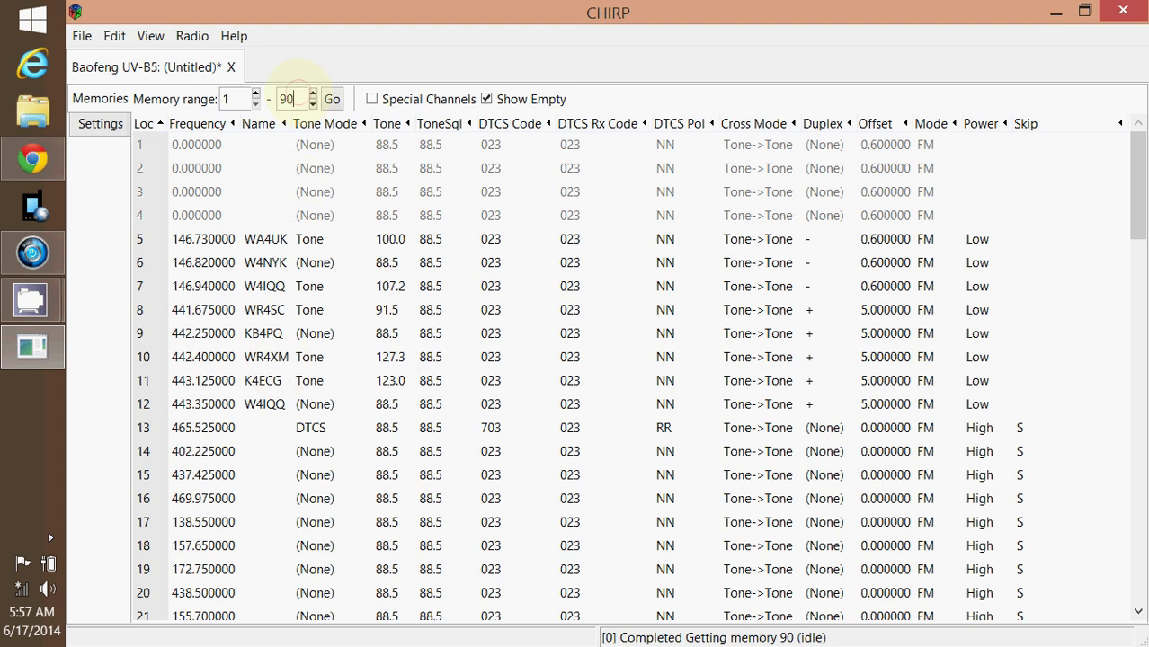
pyautogui.press('BackSpace')
pyautogui.press('BackSpace')
pyautogui.write('99')
pyautogui.click(333, 100)
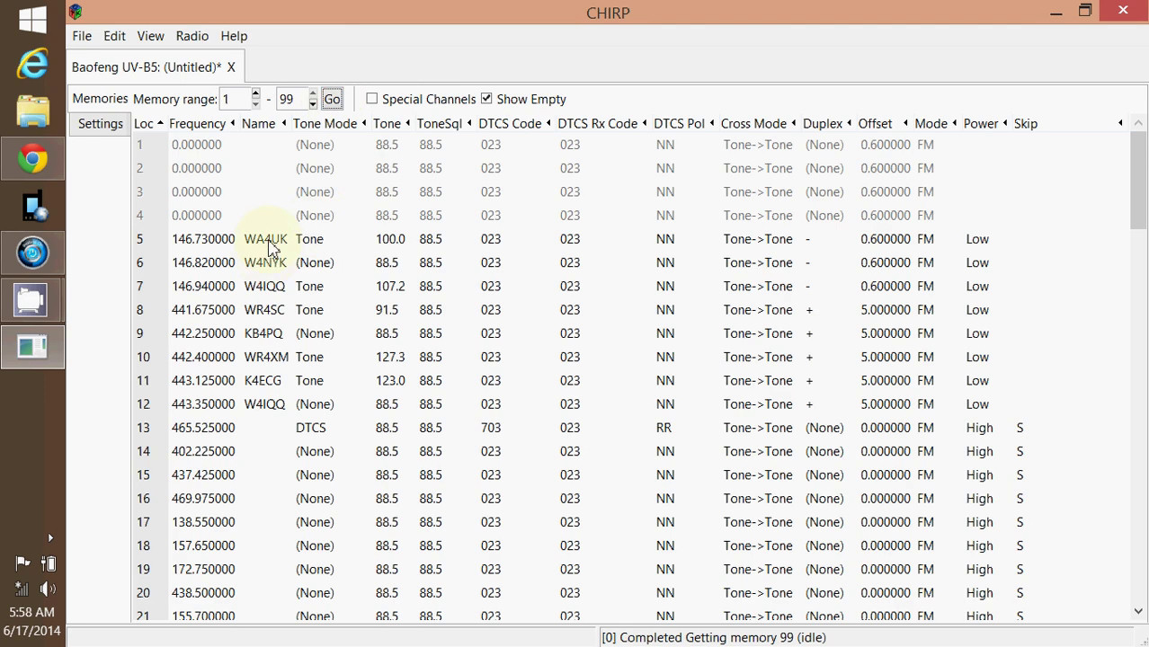
pyautogui.click(270, 248)
pyautogui.click(270, 248)
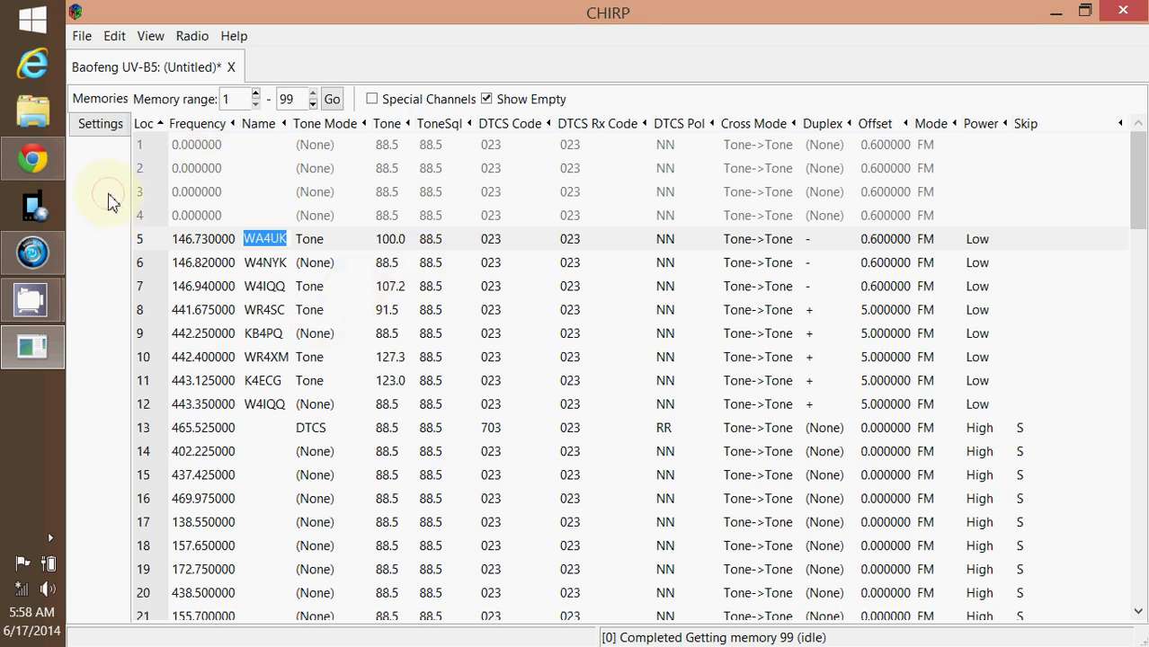
# Try to import 2 meters (144MHz) repeaters from RepeaterBook for Greenville County, South Carolina.
pyautogui.click(191, 36)
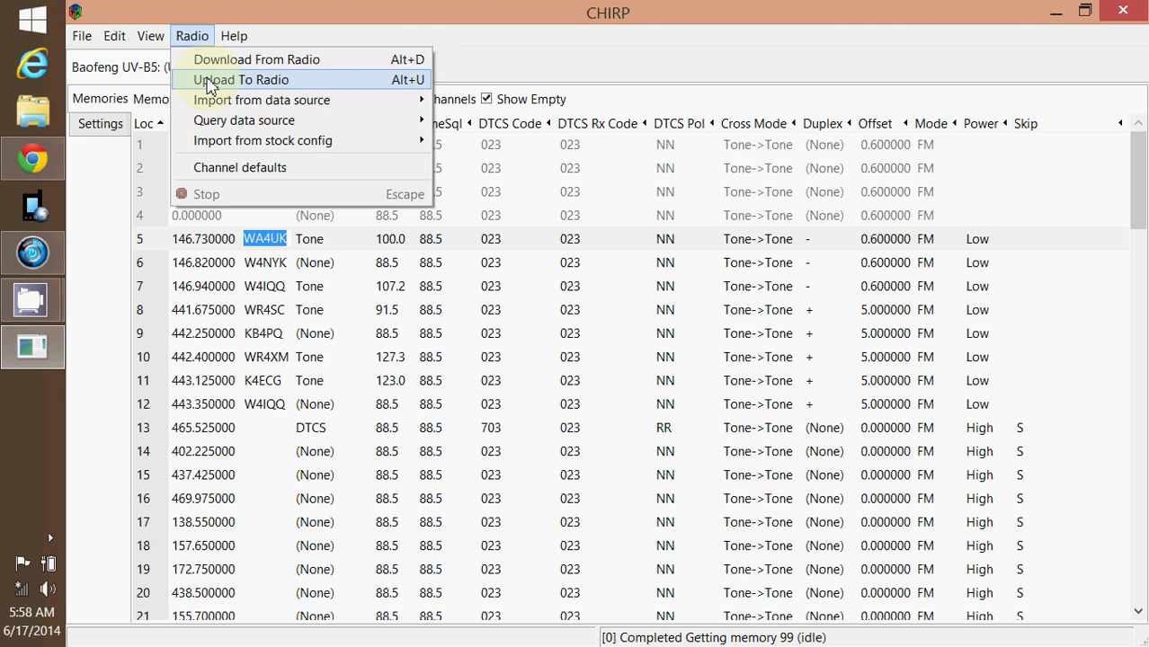
pyautogui.moveTo(214, 106)
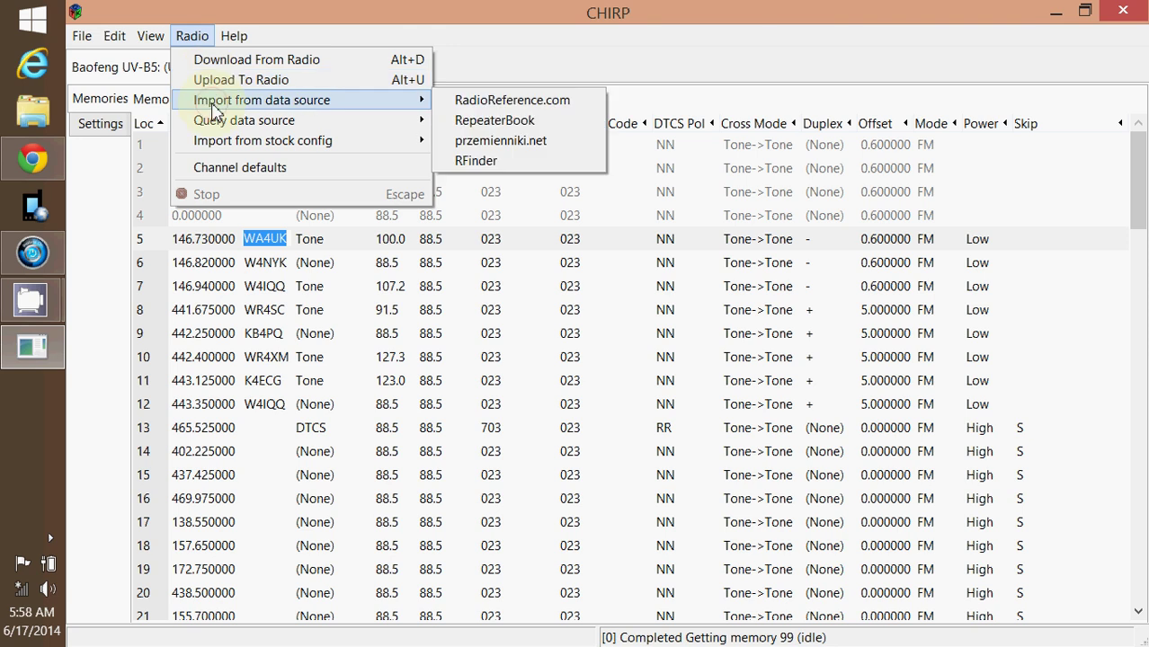
pyautogui.click(490, 124)
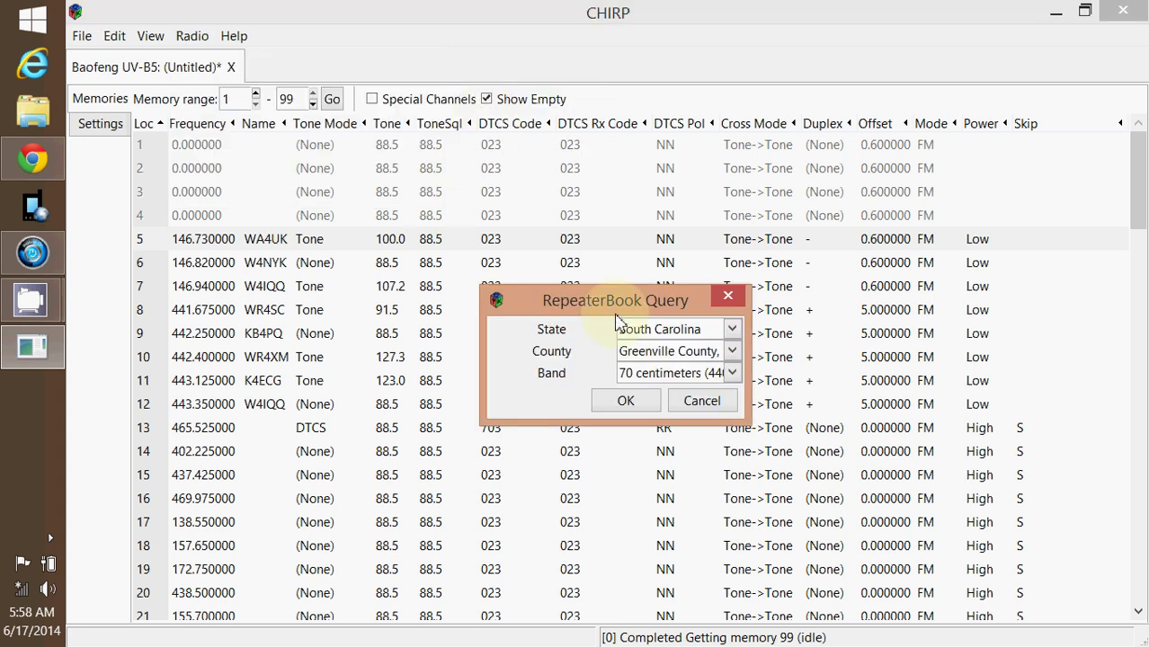
pyautogui.click(733, 333)
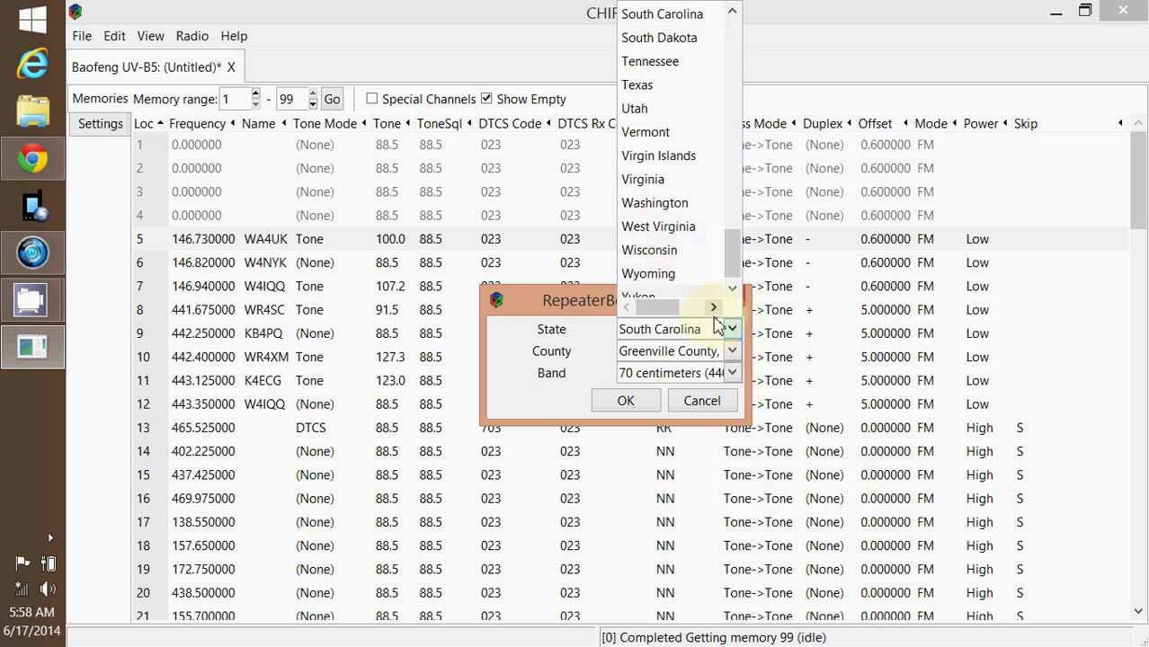
pyautogui.click(720, 332)
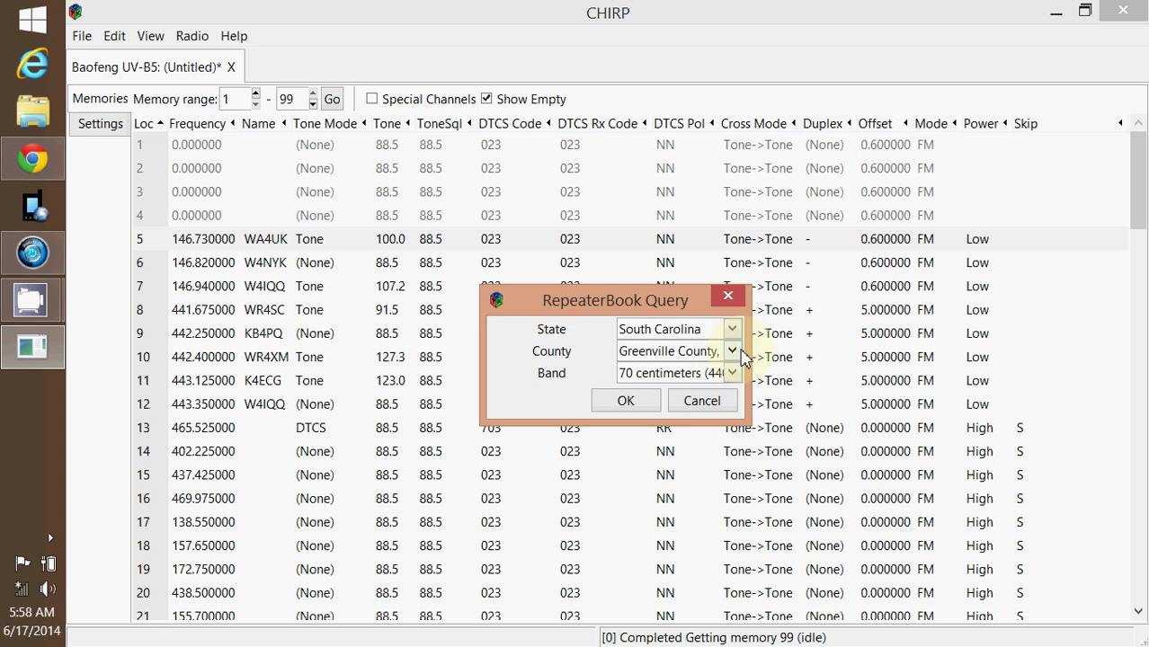
pyautogui.click(733, 351)
pyautogui.click(736, 353)
pyautogui.click(732, 374)
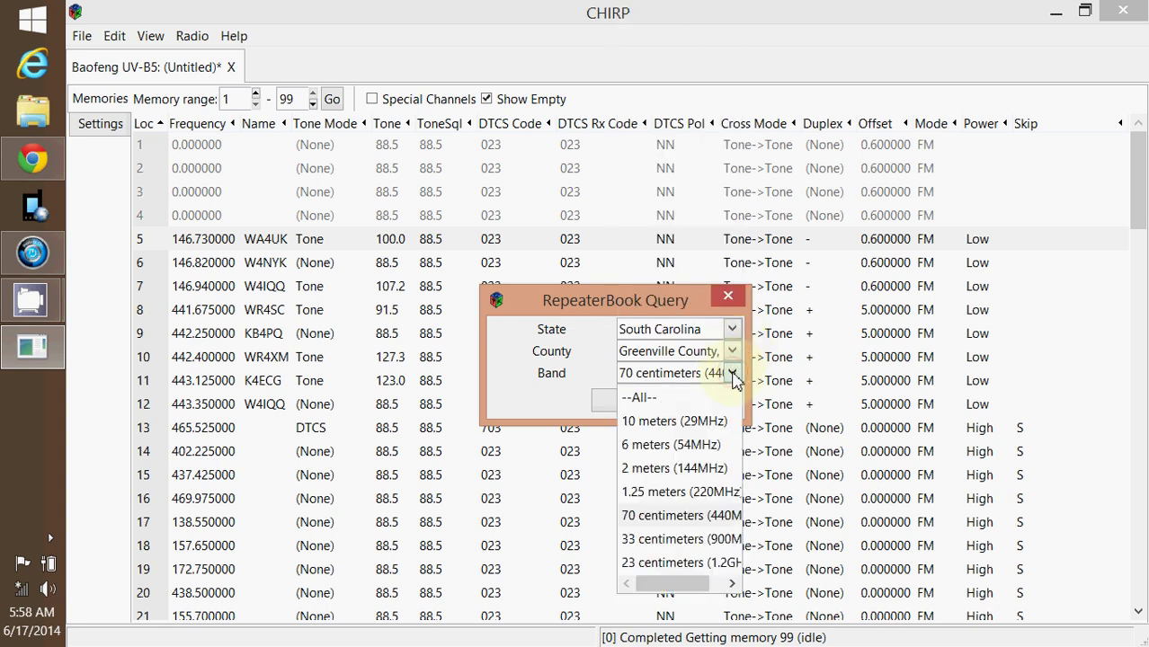
pyautogui.click(649, 468)
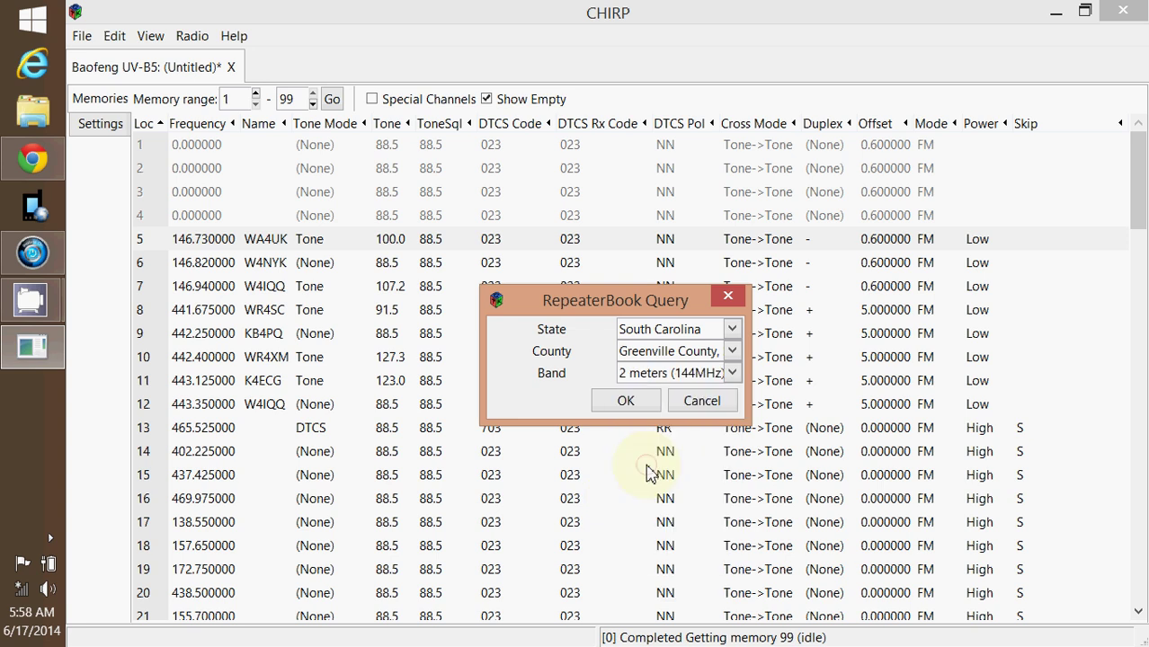
pyautogui.click(614, 409)
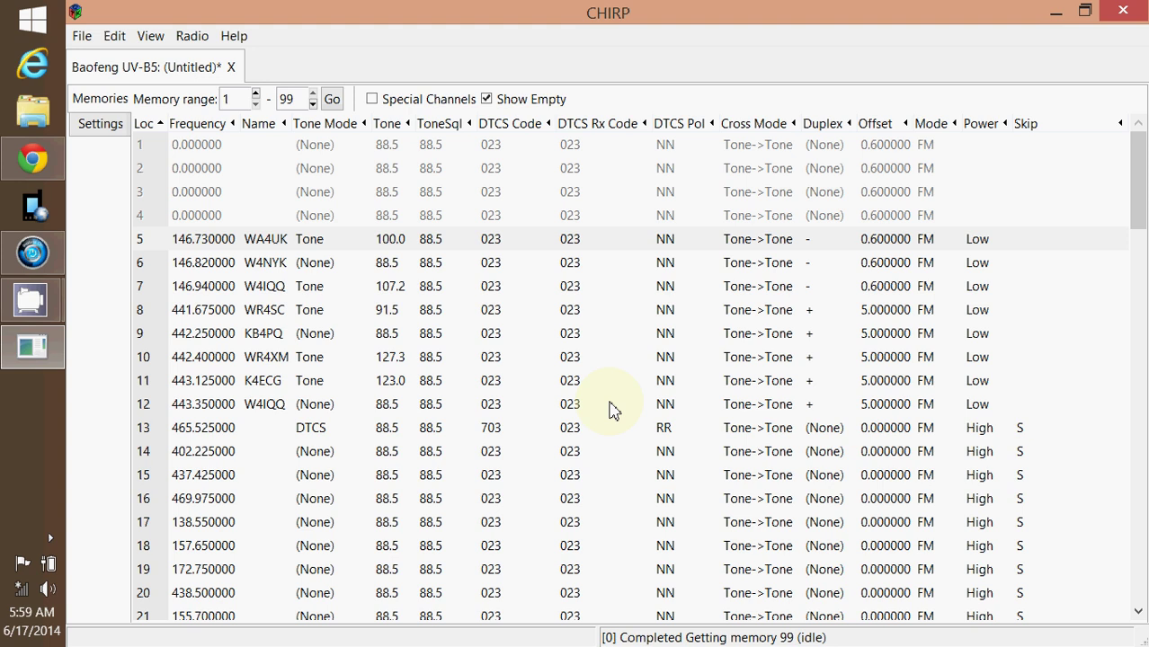
# Get the computer online by trying the PdaNet Modem network connection and connecting the attached device through PdaNet.
pyautogui.click(51, 530)
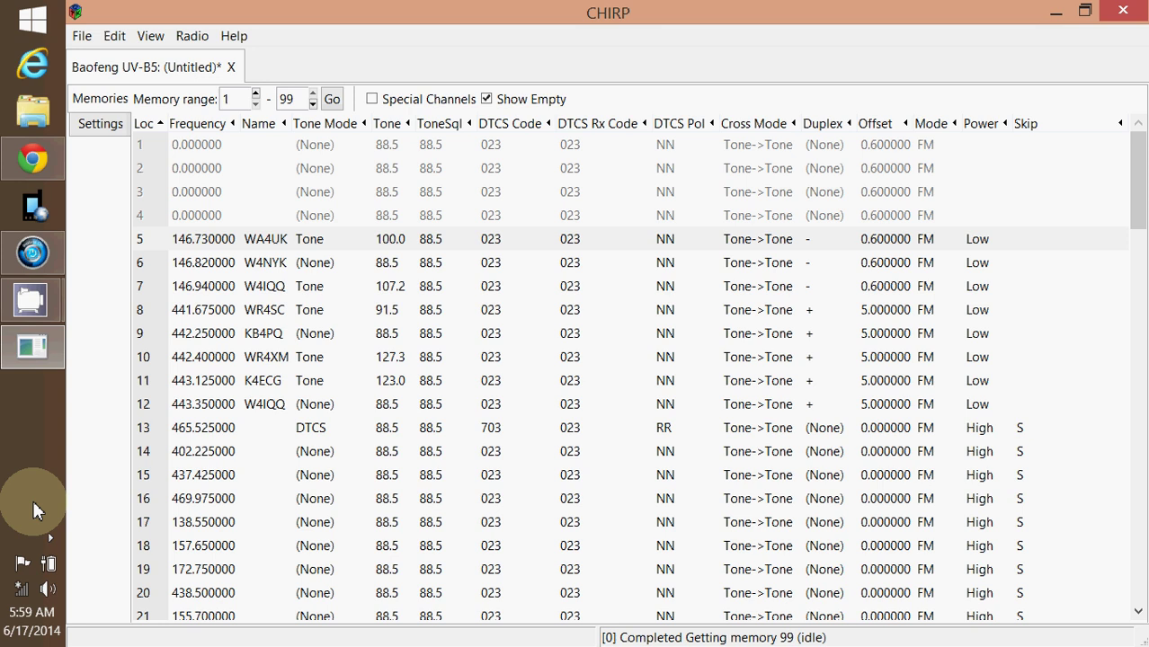
pyautogui.click(23, 592)
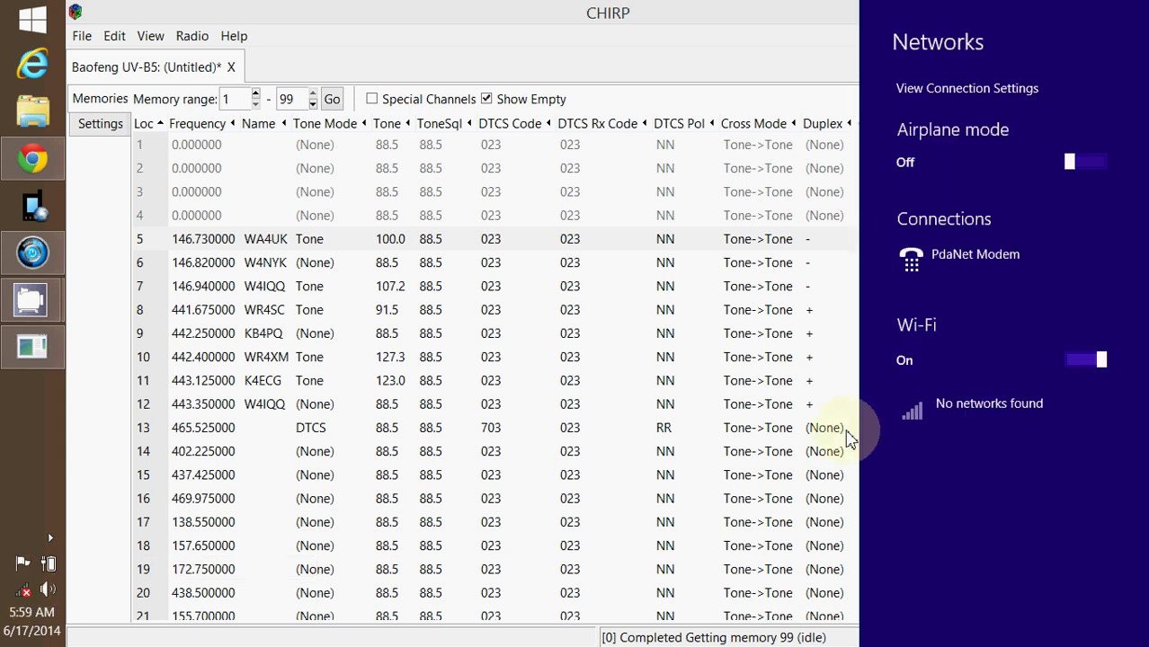
pyautogui.click(956, 265)
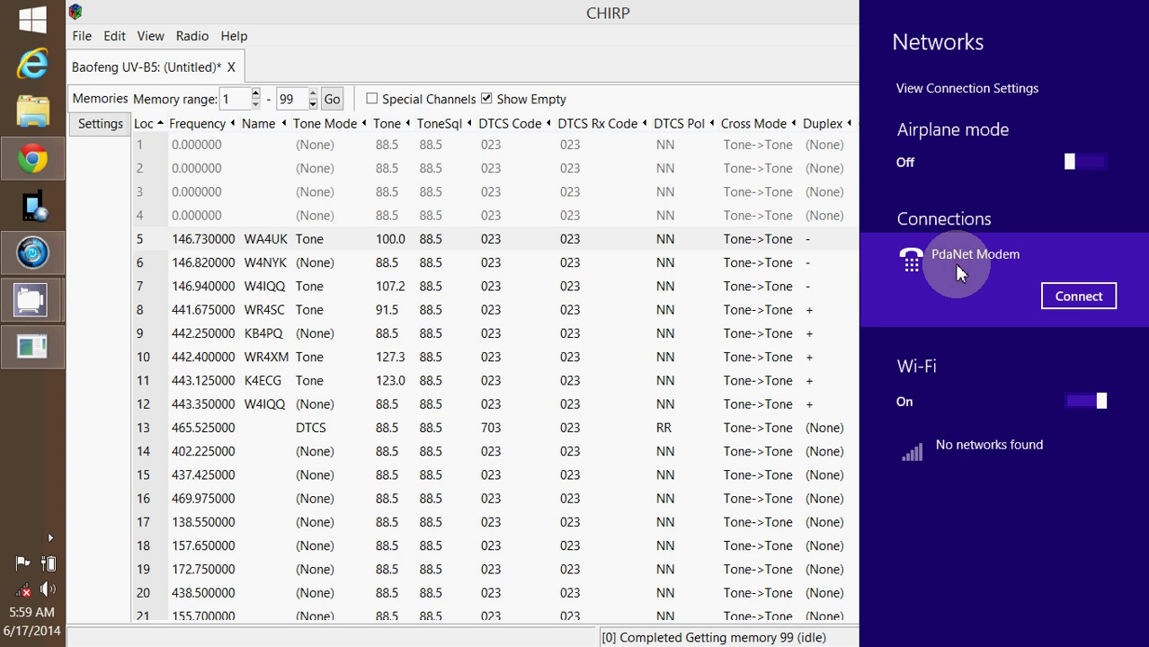
pyautogui.click(1071, 299)
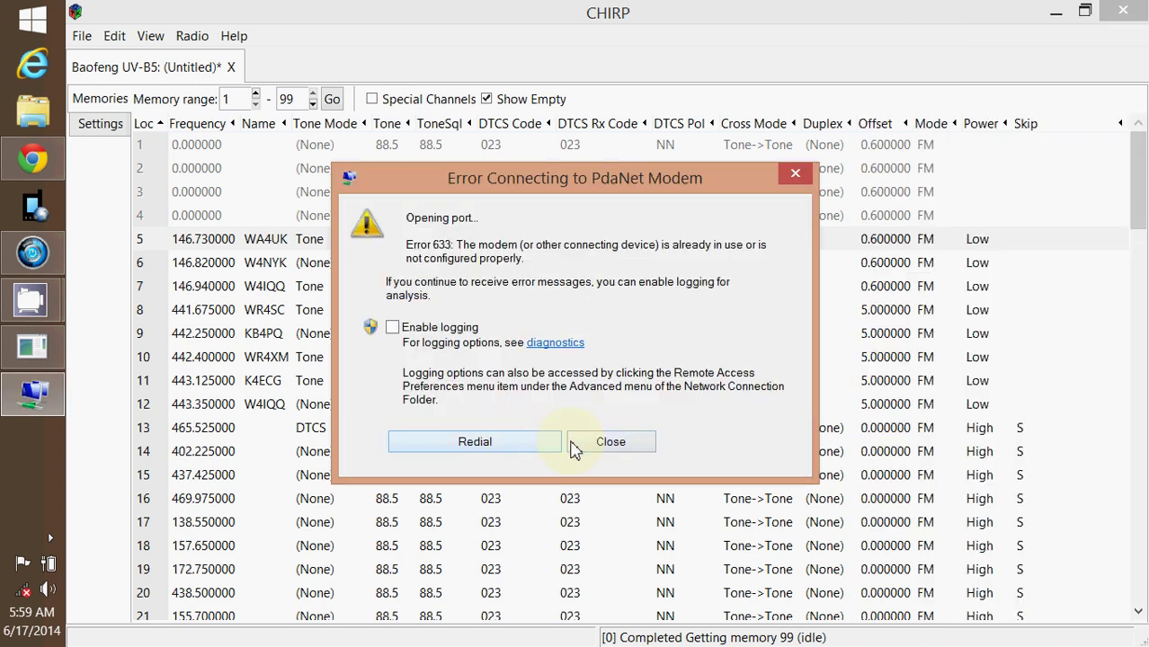
pyautogui.click(604, 441)
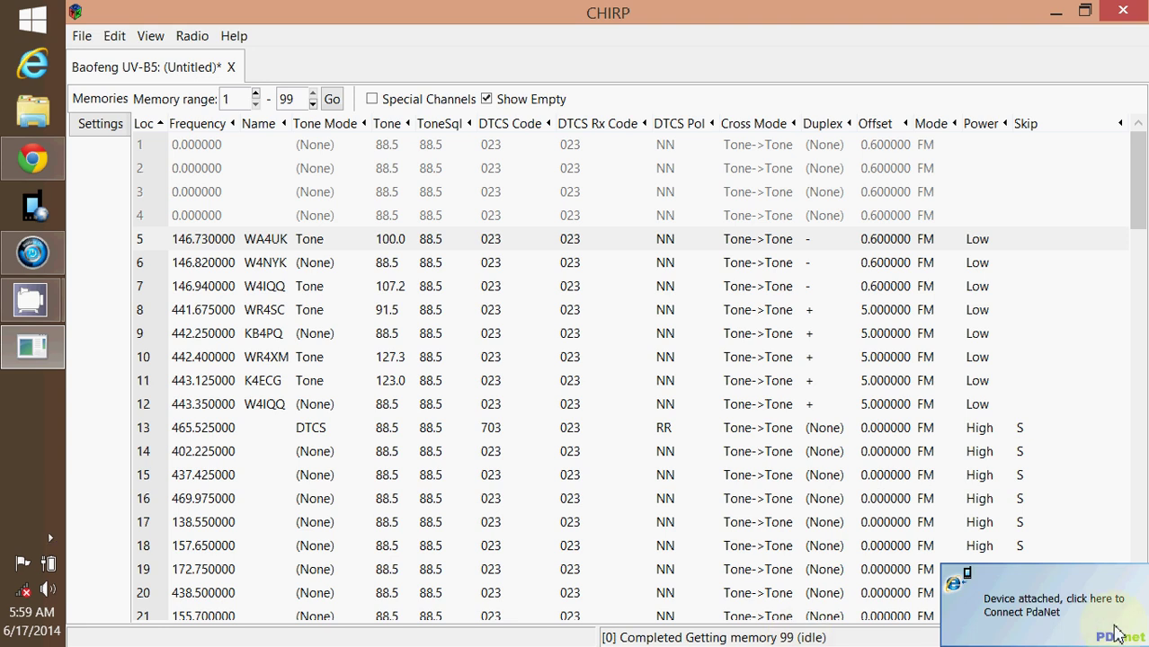
pyautogui.click(1025, 614)
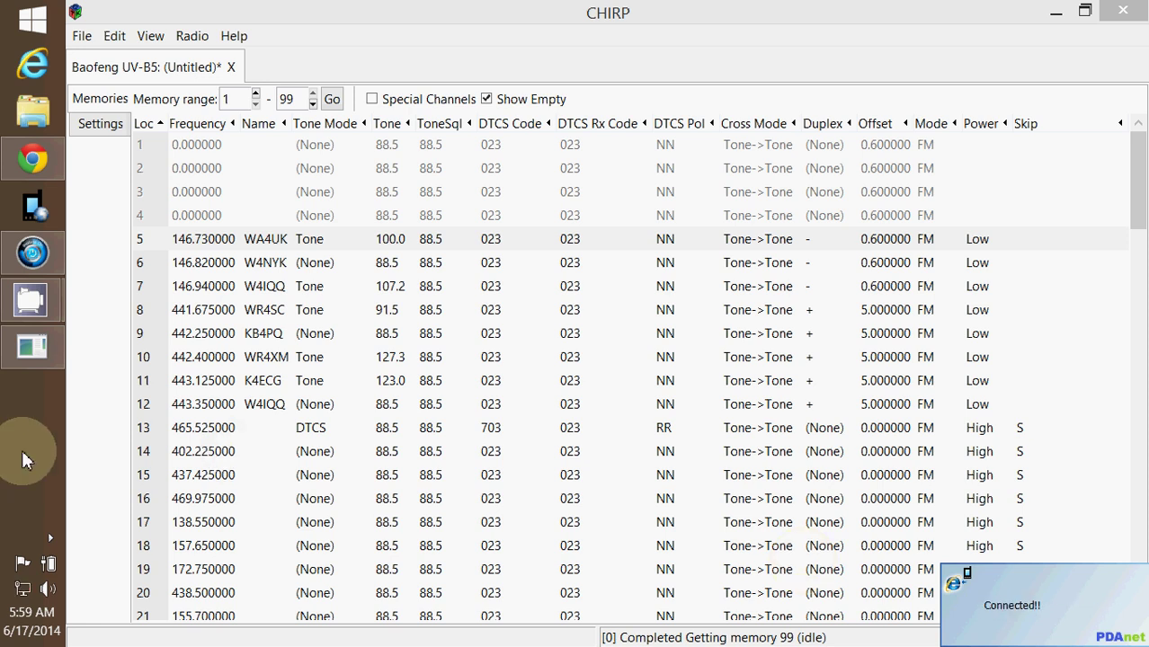
# Query RepeaterBook for 2 meters (144MHz) repeaters in Greenville County, South Carolina, and check the greyed-out 145.420000 entry.
pyautogui.click(191, 36)
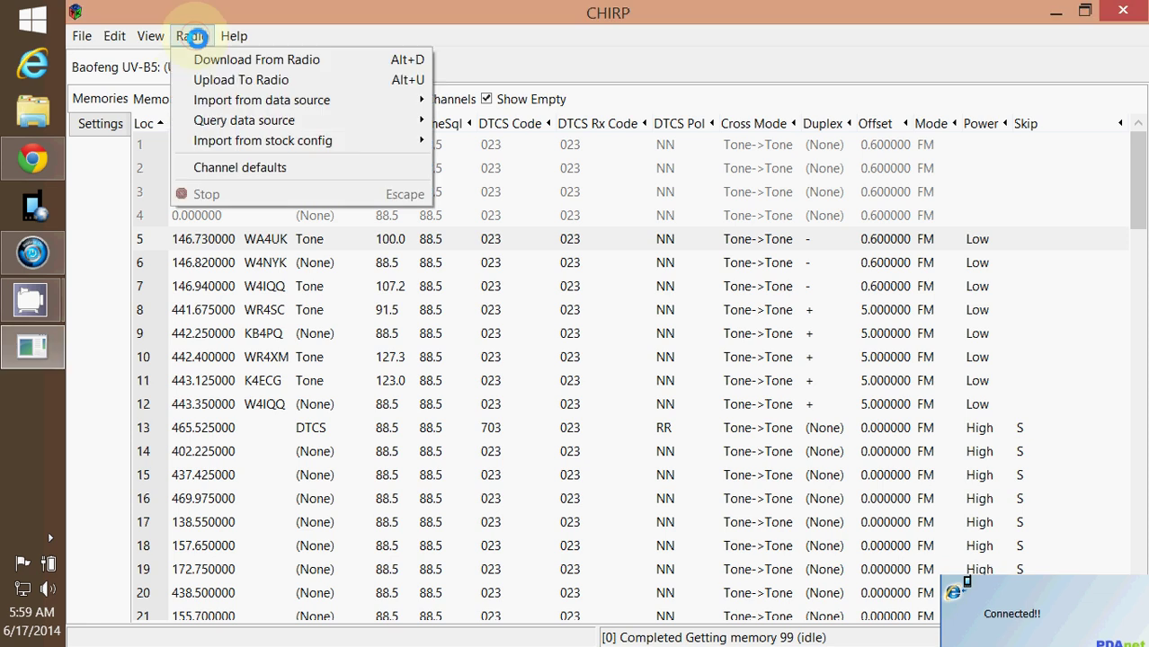
pyautogui.moveTo(243, 106)
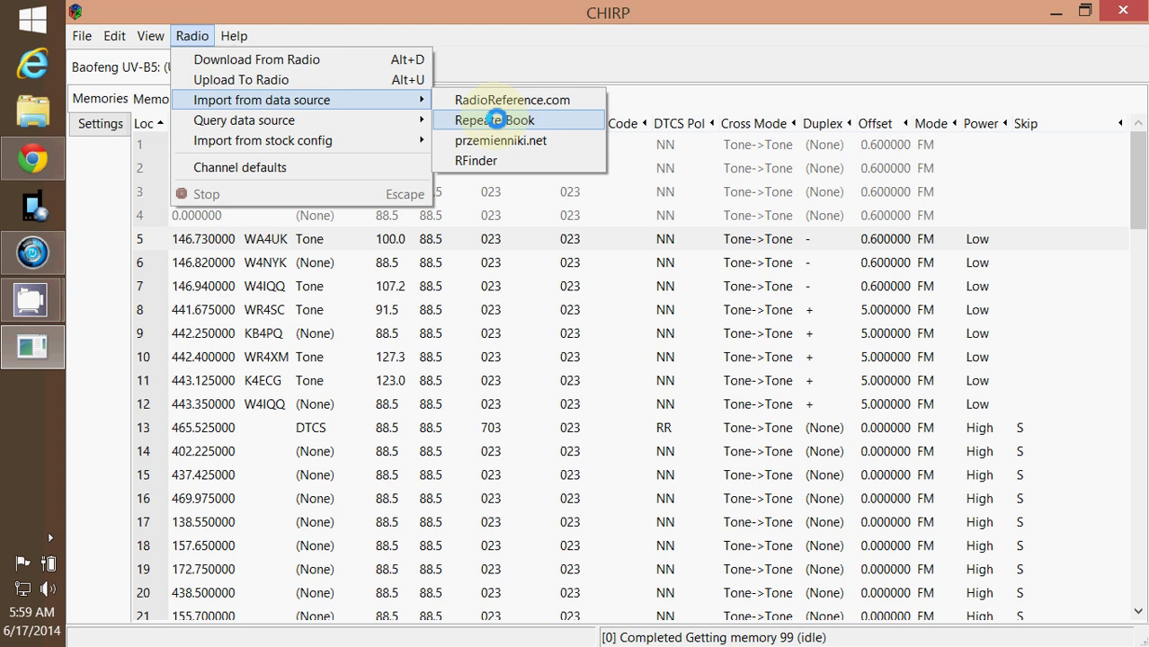
pyautogui.click(494, 120)
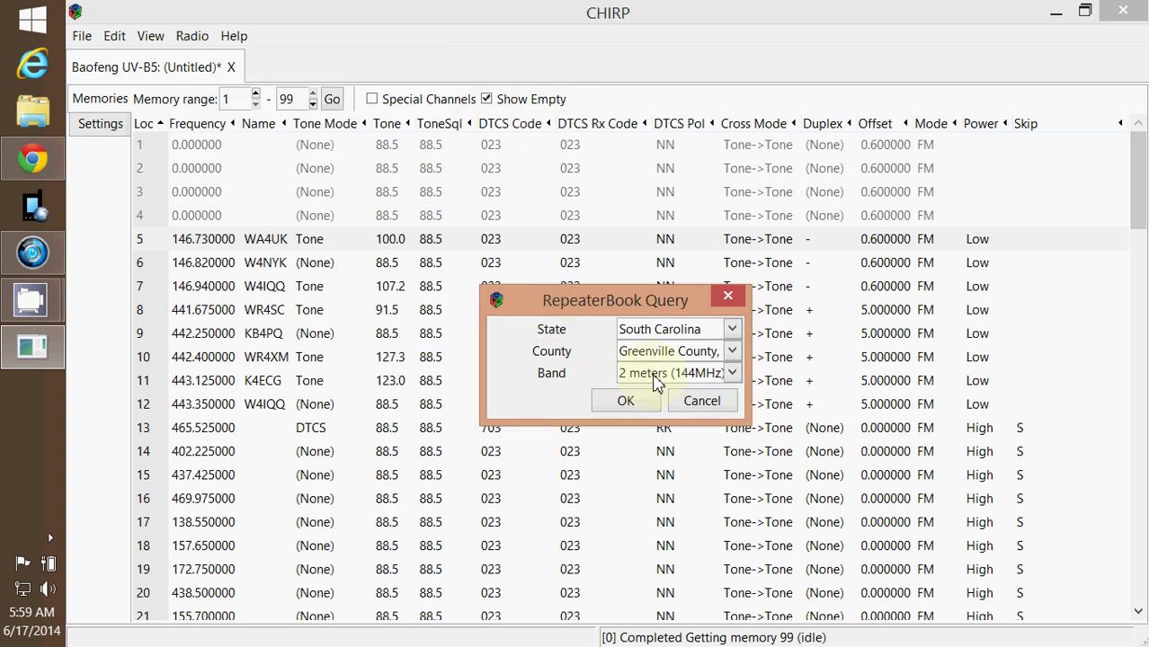
pyautogui.click(626, 402)
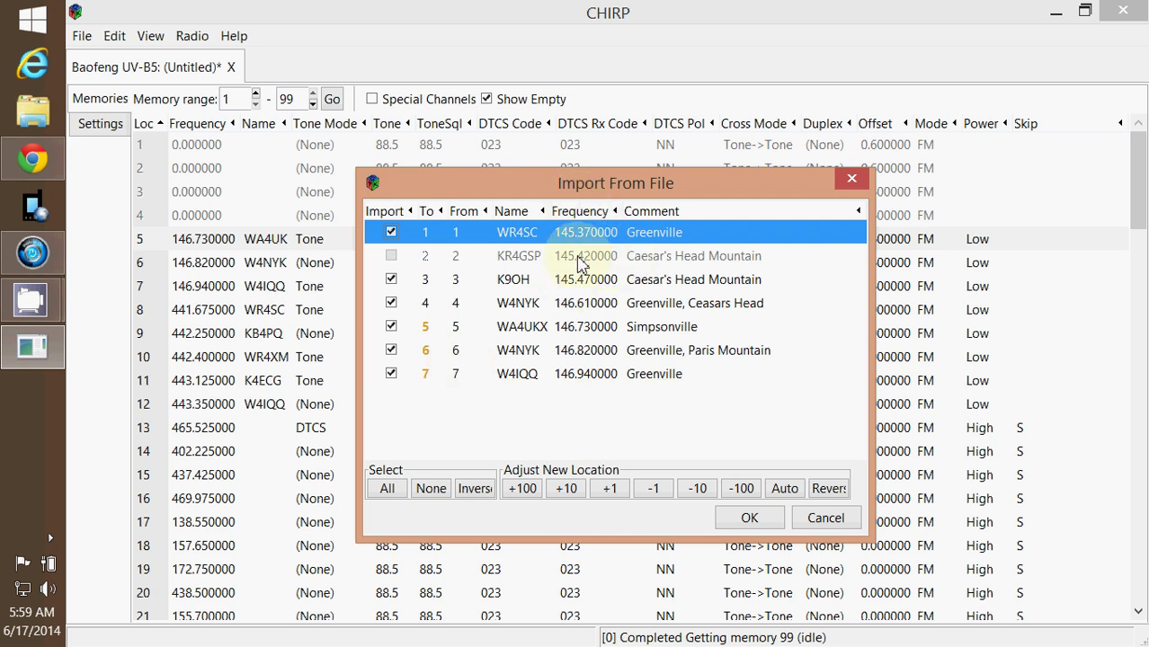
pyautogui.moveTo(580, 263)
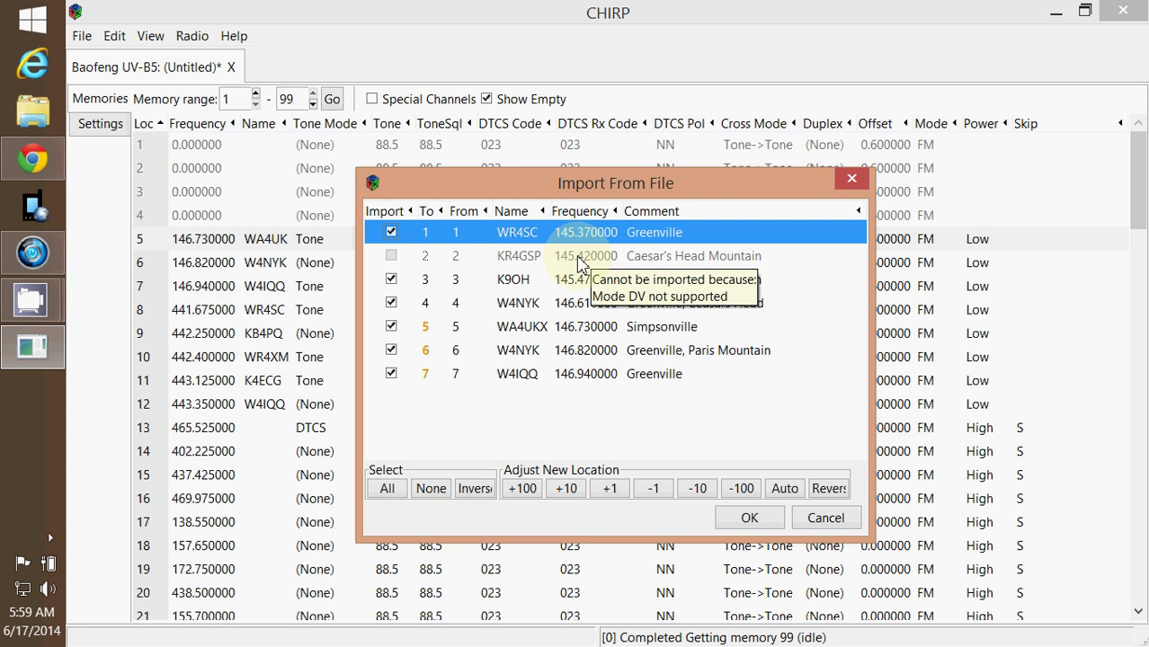
pyautogui.click(393, 259)
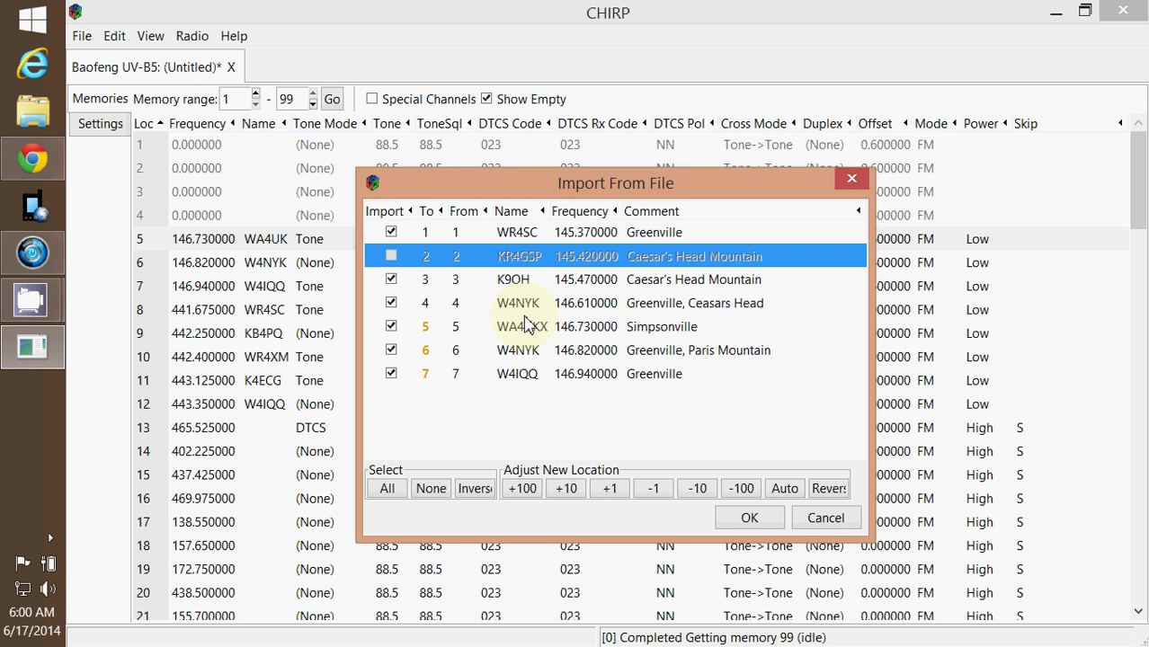
# Rename the 146.940000 Greenville repeater in the import list as greenv.
pyautogui.click(517, 376)
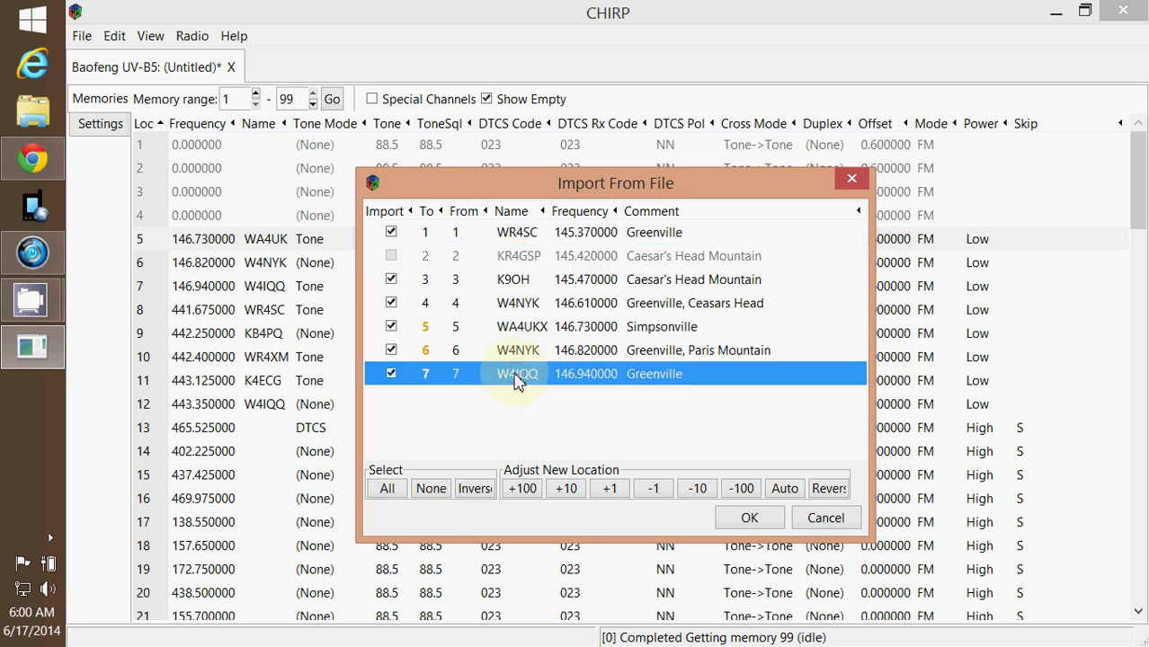
pyautogui.click(517, 376)
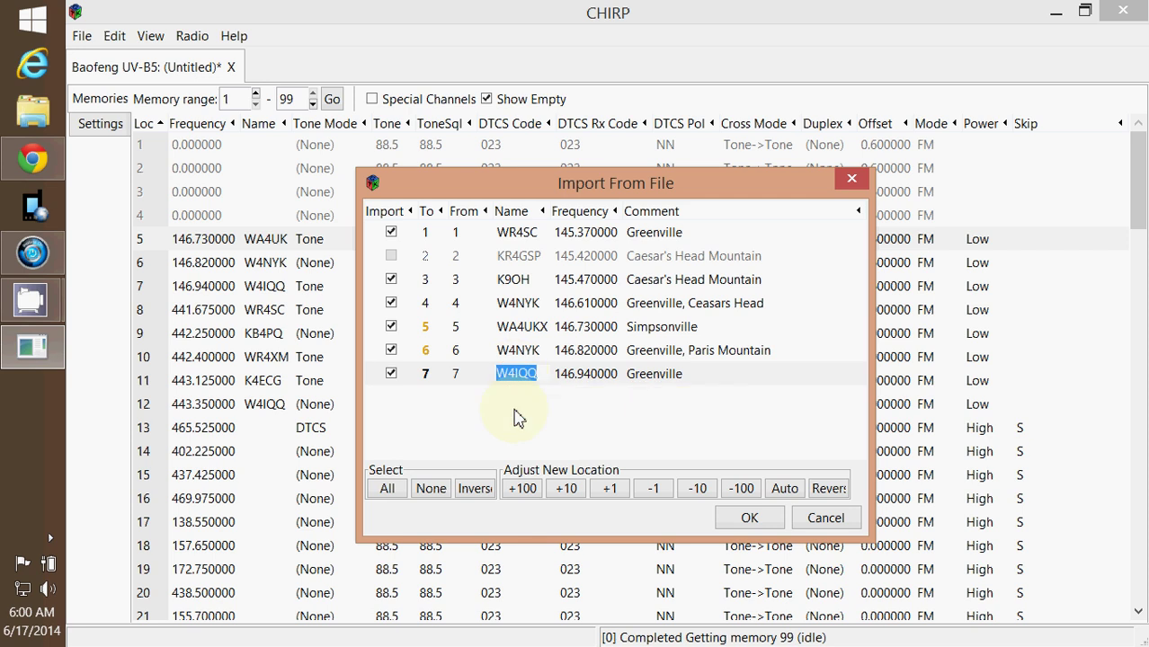
pyautogui.write('greenv')
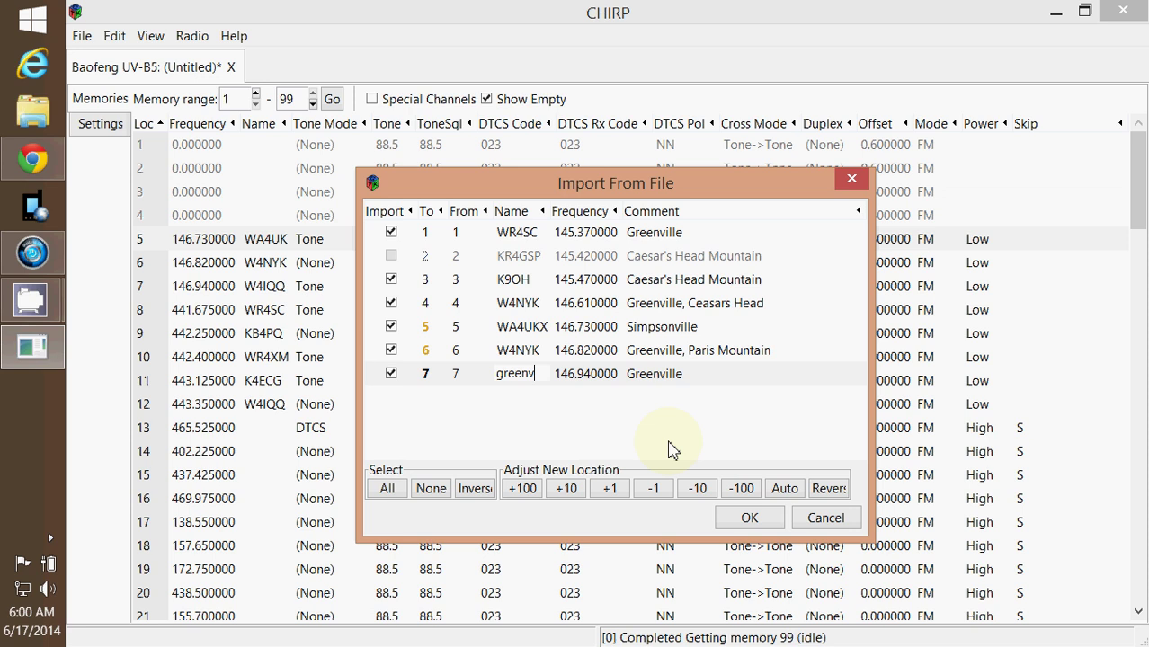
pyautogui.press('Return')
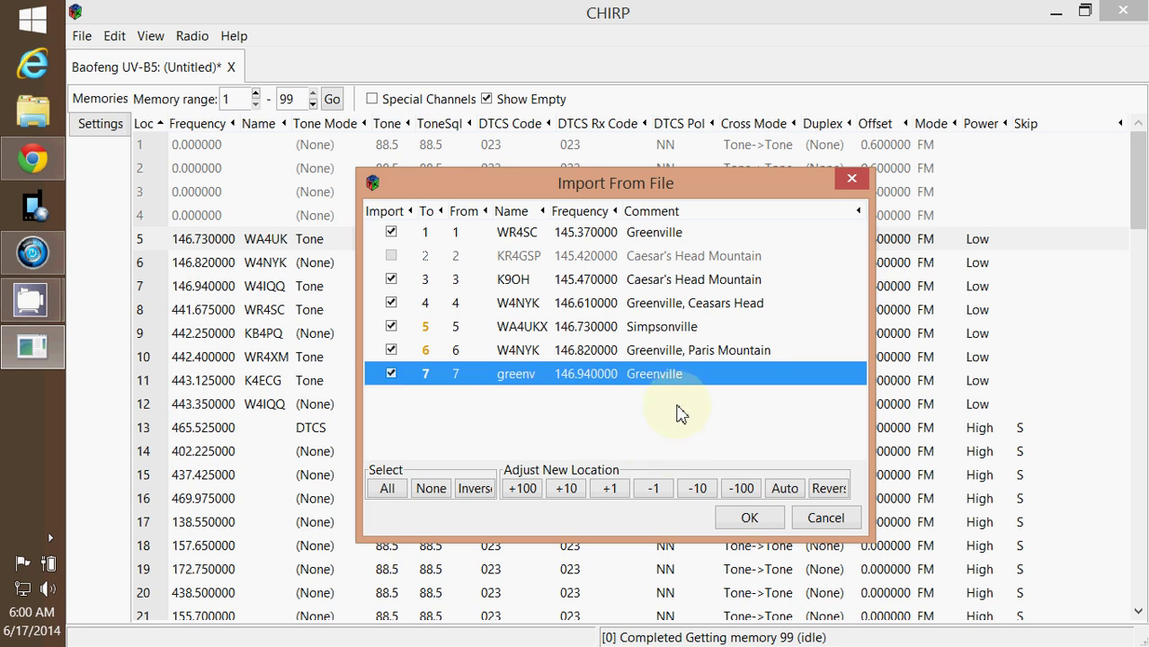
# Rename the 145.470000 Caesar's Head Mountain repeater as cezer and import the selected repeaters into the channel list.
pyautogui.click(517, 280)
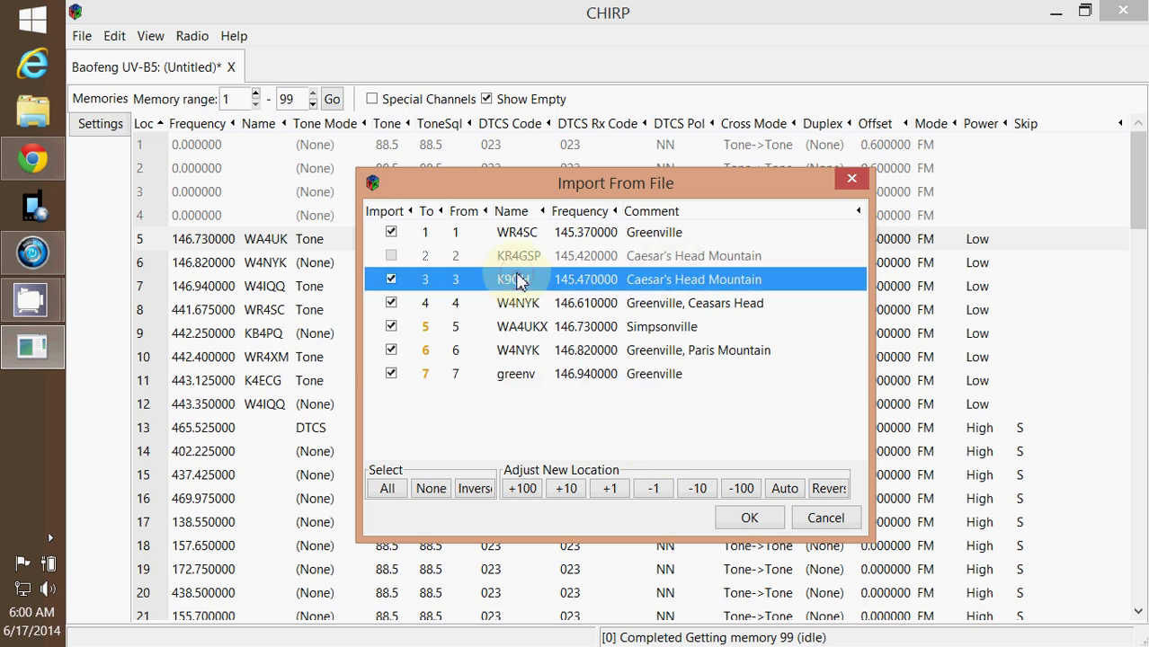
pyautogui.click(518, 281)
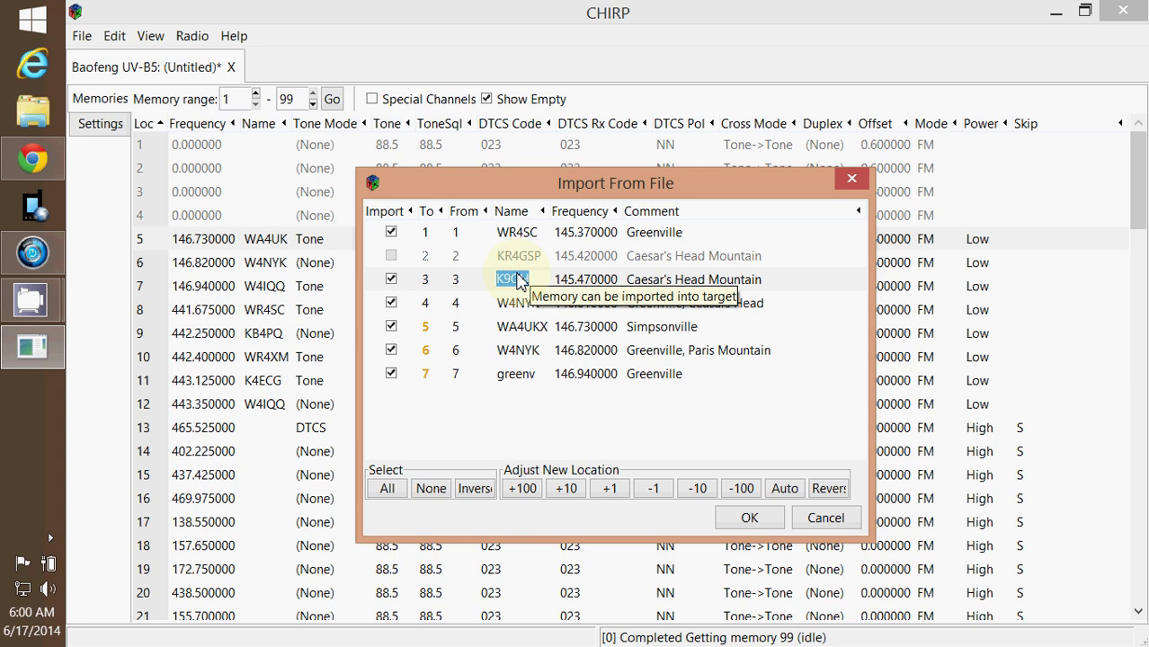
pyautogui.write('c')
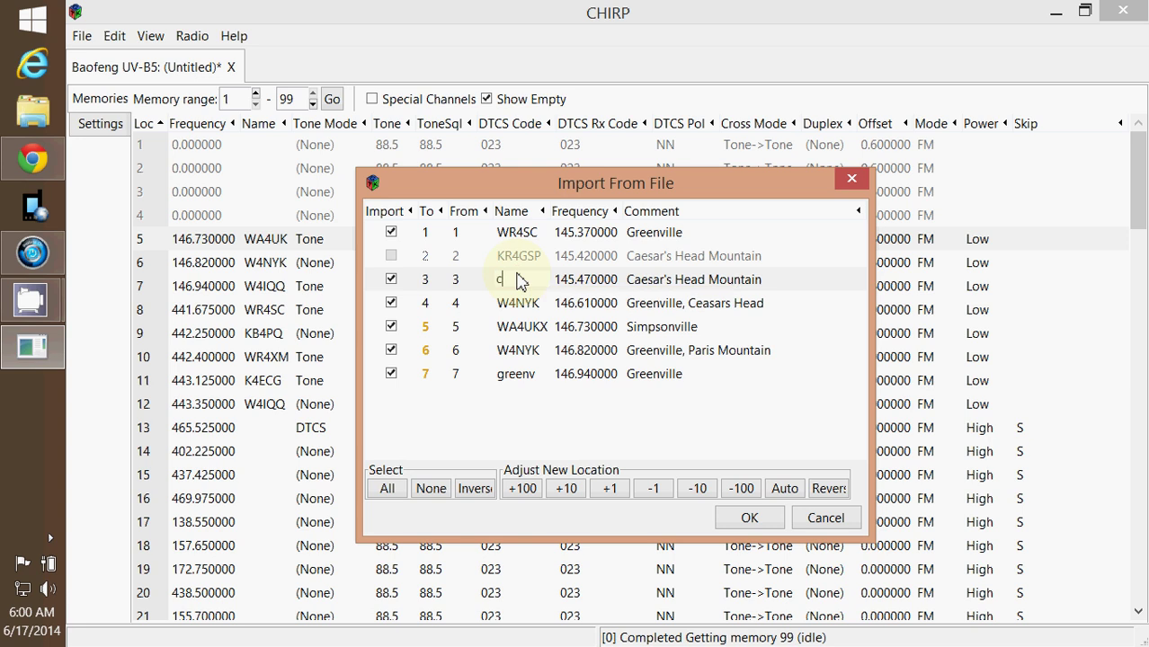
pyautogui.write('ezer')
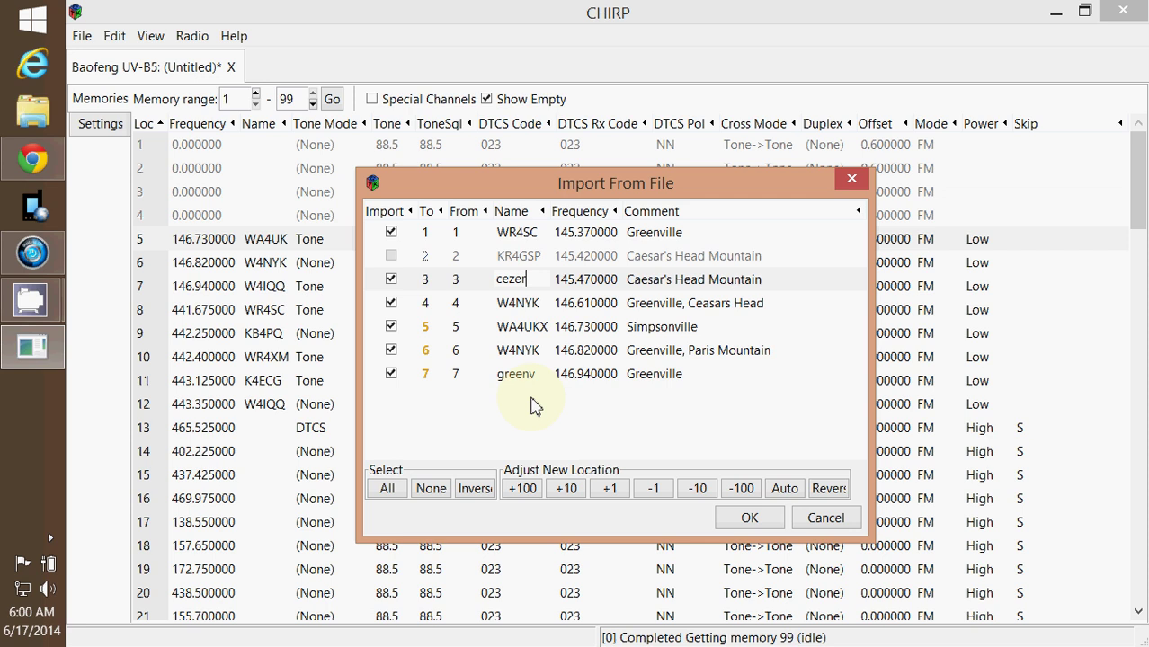
pyautogui.click(533, 406)
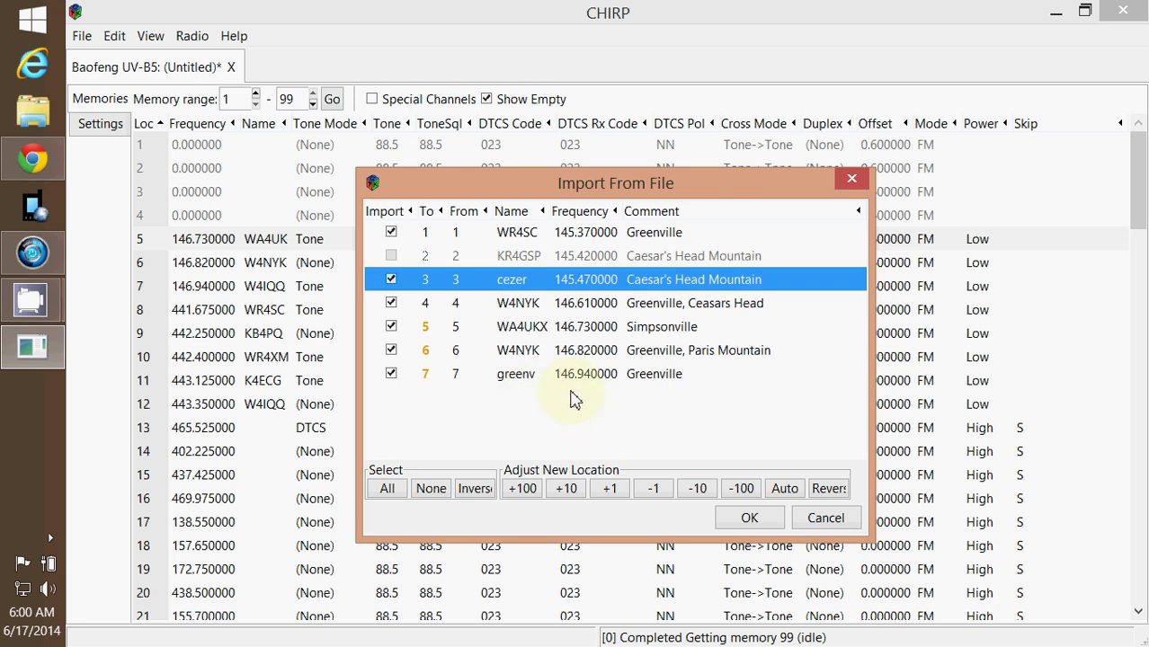
pyautogui.click(746, 519)
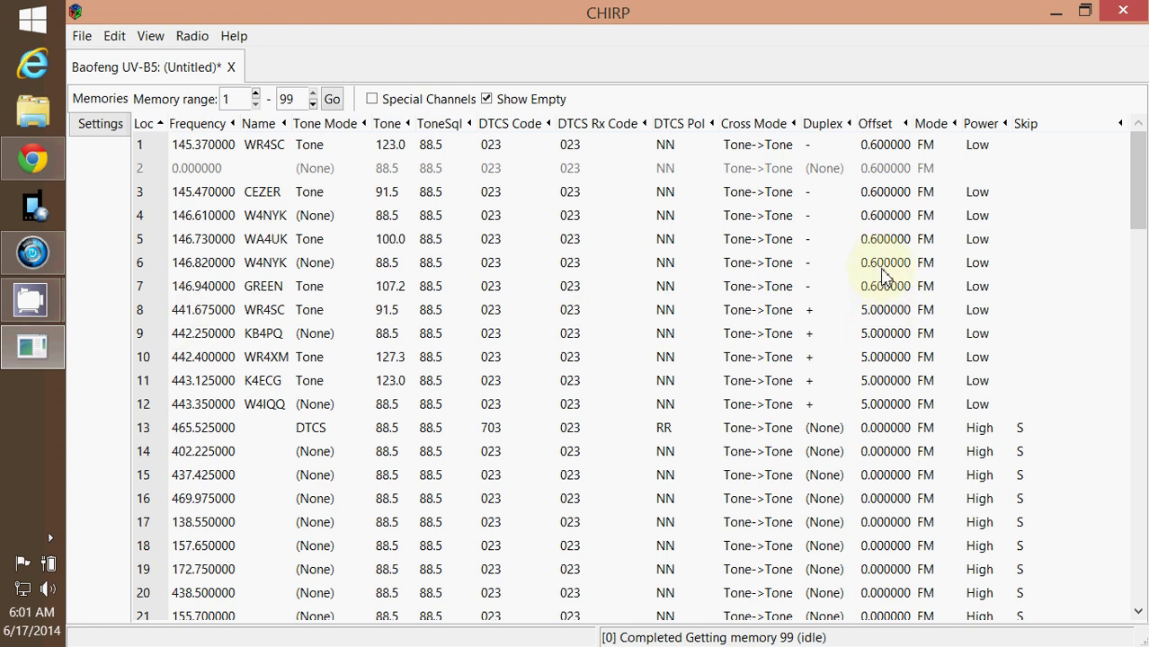
# Set the transmit power of channel 3 (CEZER) to High.
pyautogui.click(985, 200)
pyautogui.click(985, 200)
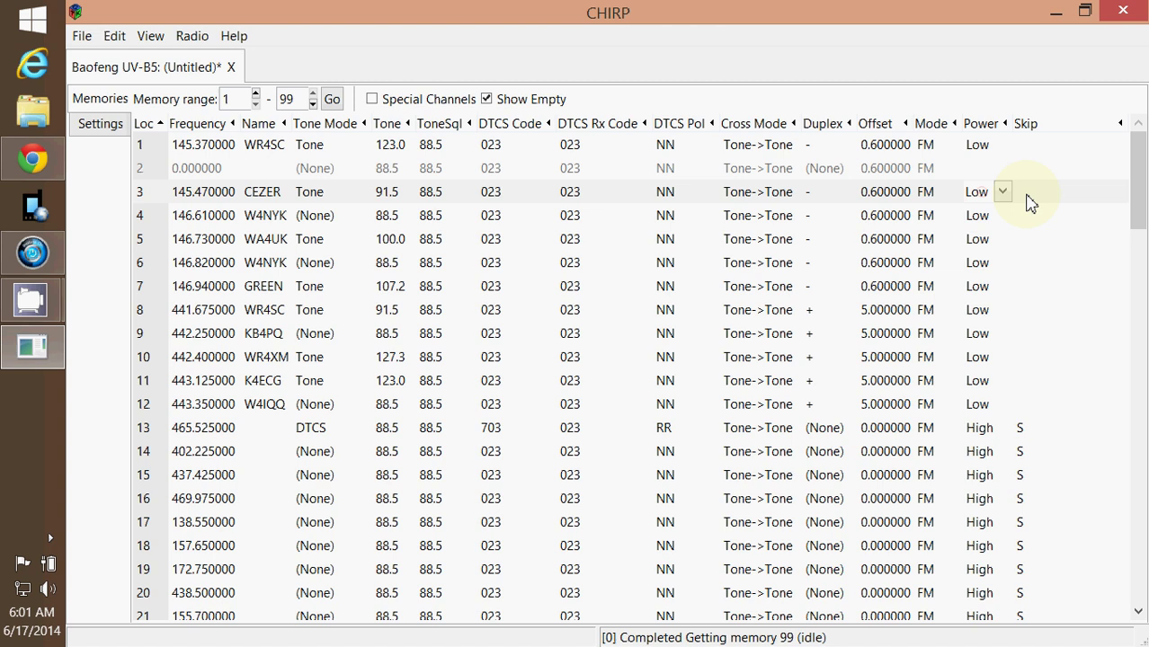
pyautogui.click(1001, 192)
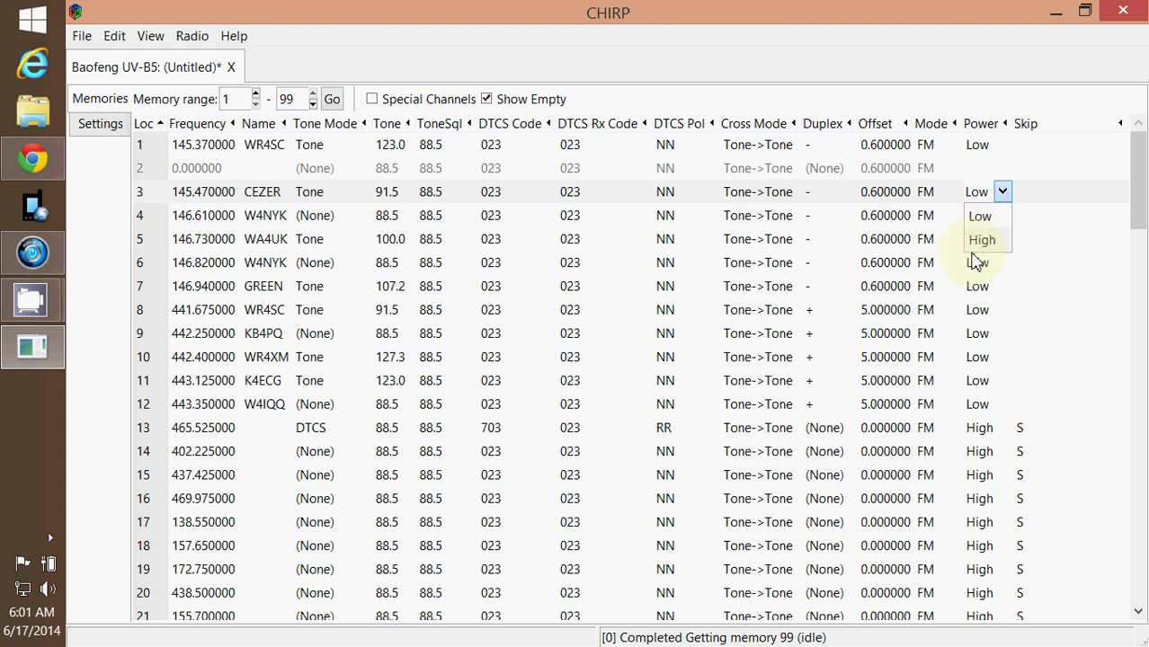
pyautogui.click(976, 261)
pyautogui.click(1003, 191)
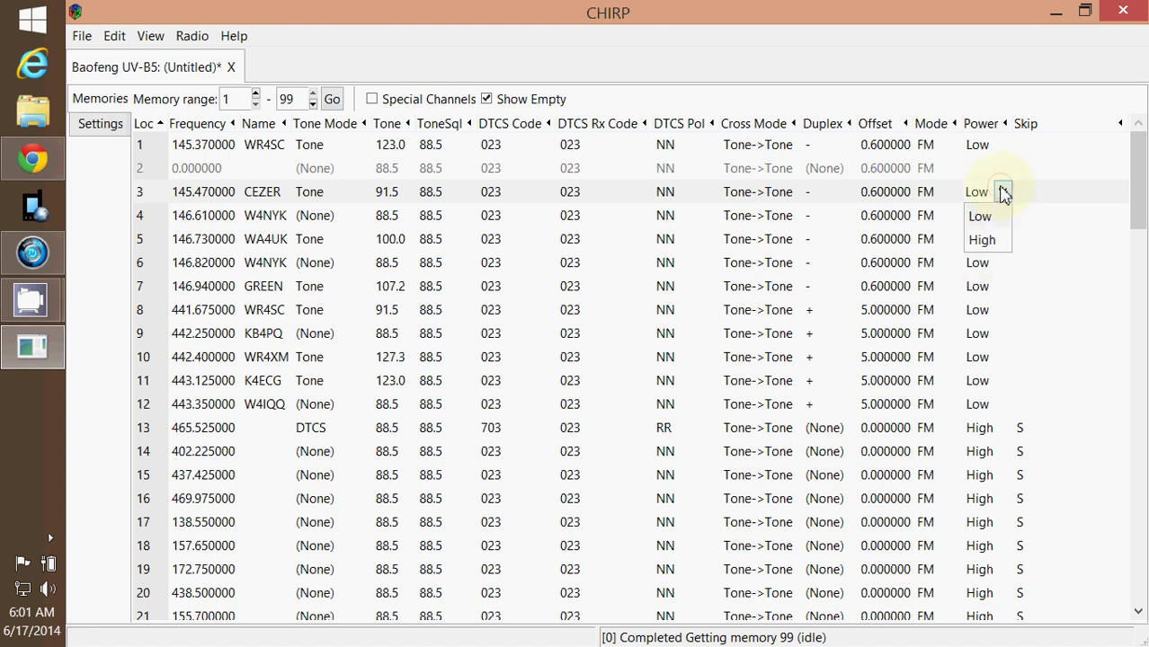
pyautogui.click(986, 241)
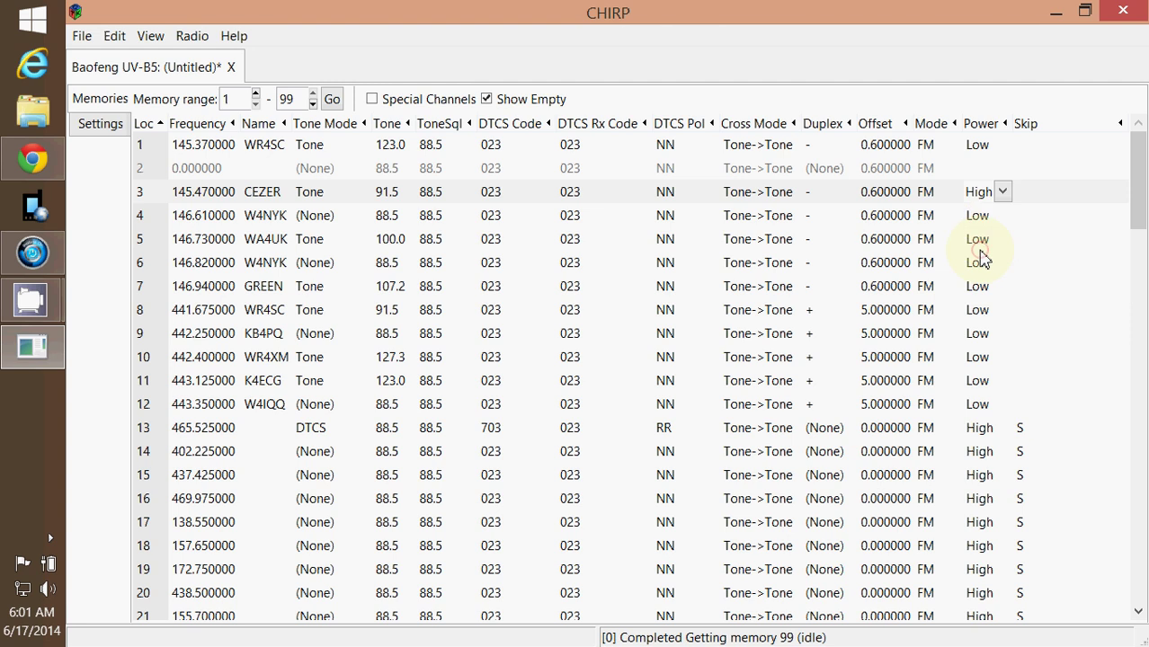
pyautogui.click(1054, 200)
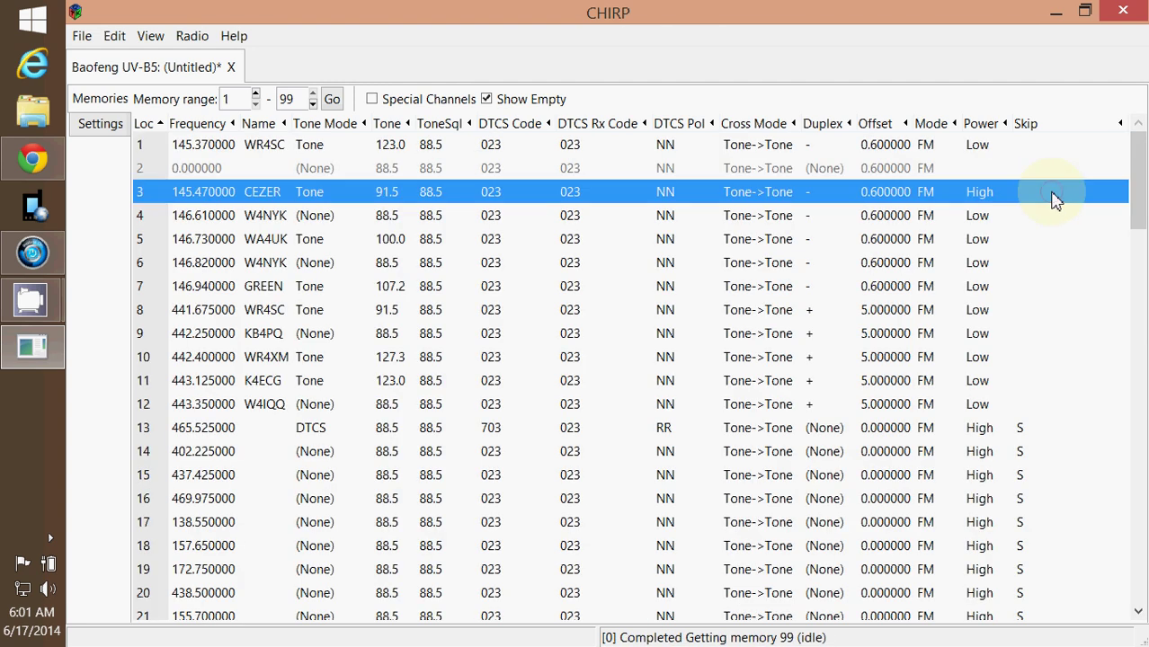
# Choose the blank Skip option for channel 3 (CEZER).
pyautogui.click(1092, 199)
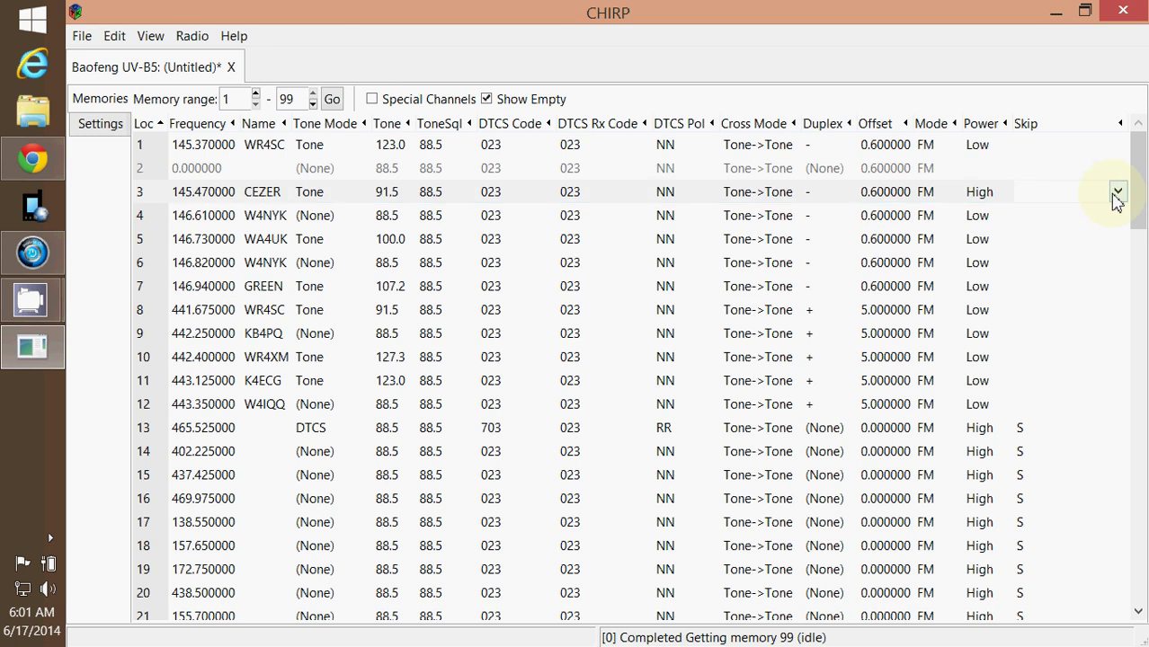
pyautogui.click(1118, 191)
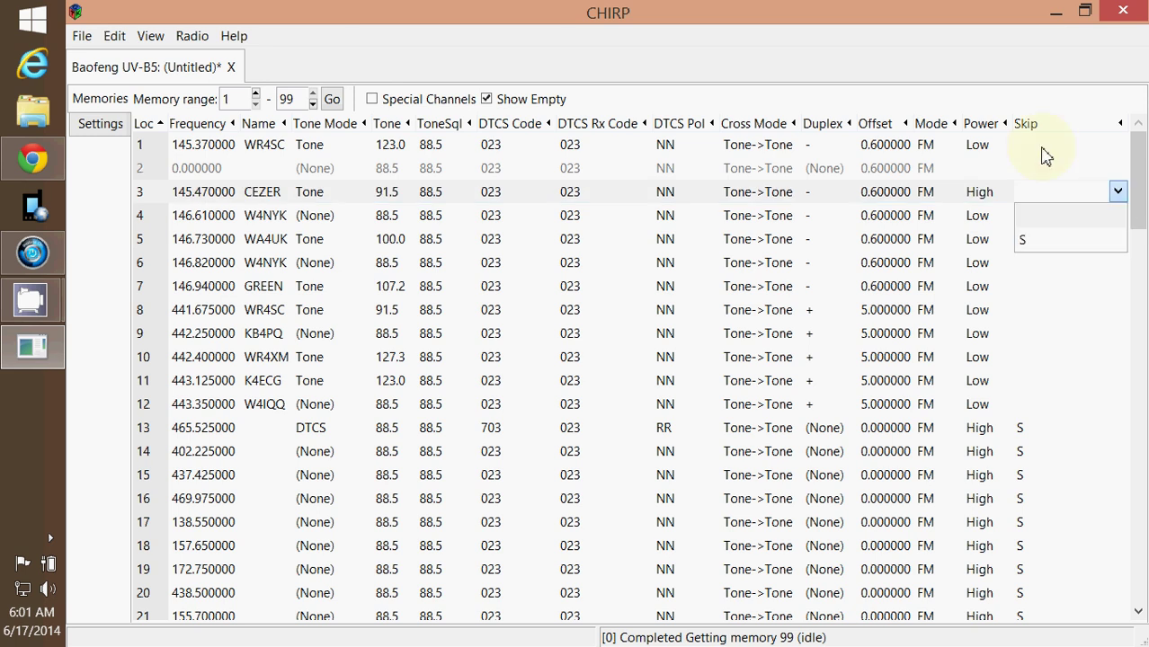
pyautogui.click(1033, 223)
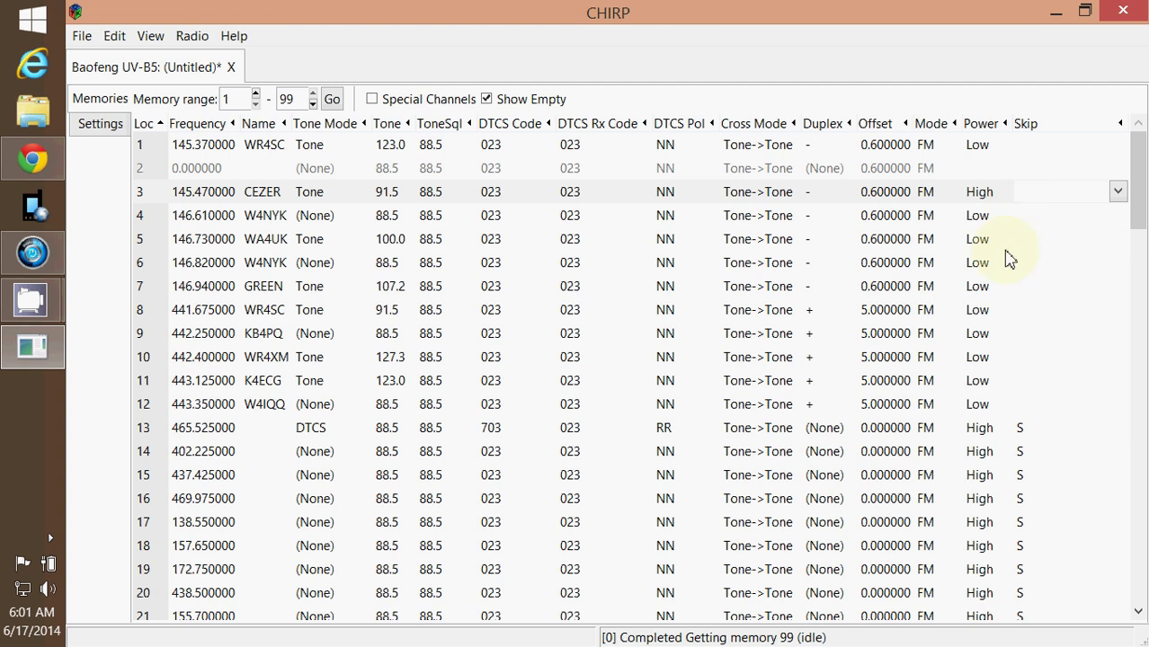
pyautogui.click(1006, 246)
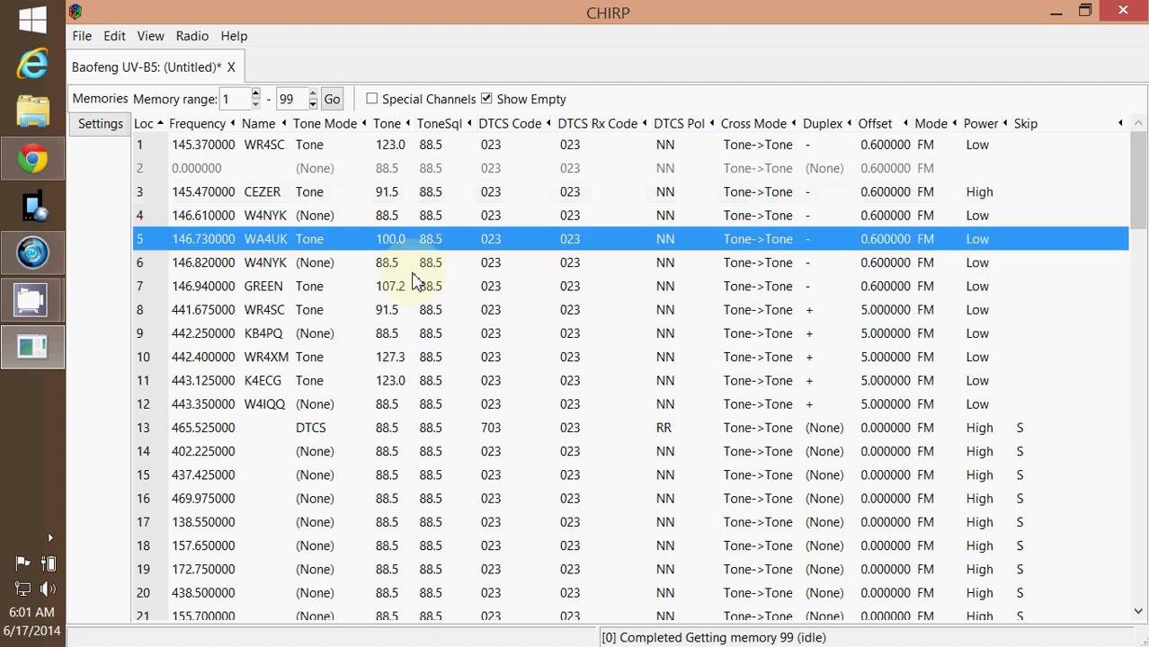
pyautogui.click(265, 199)
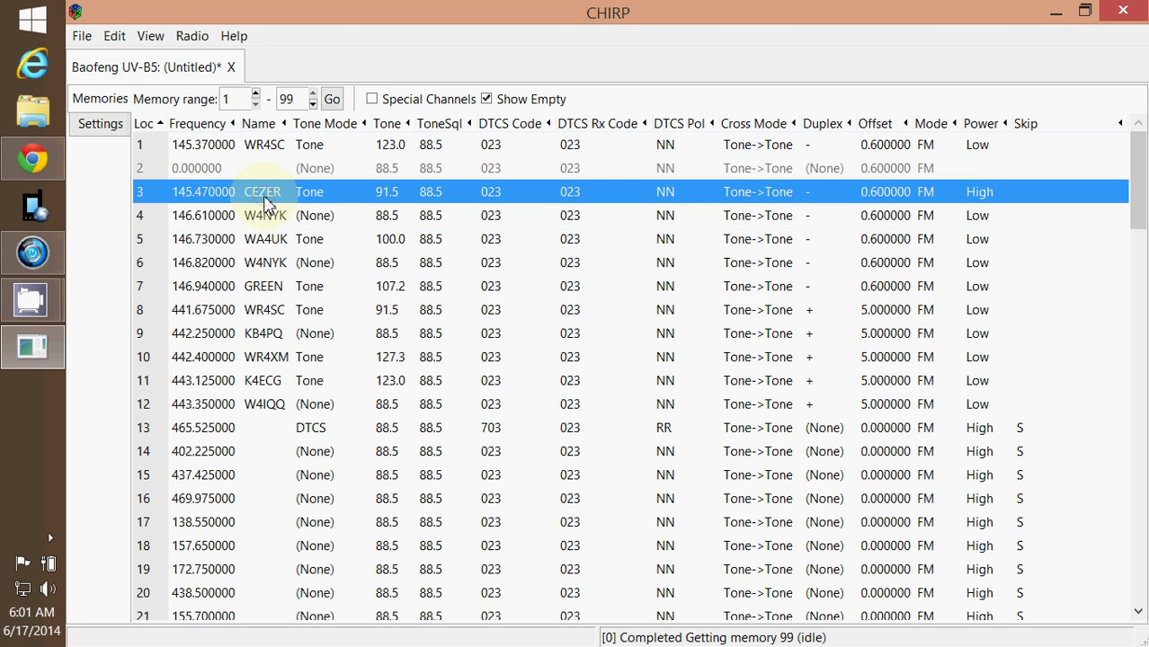
pyautogui.click(265, 202)
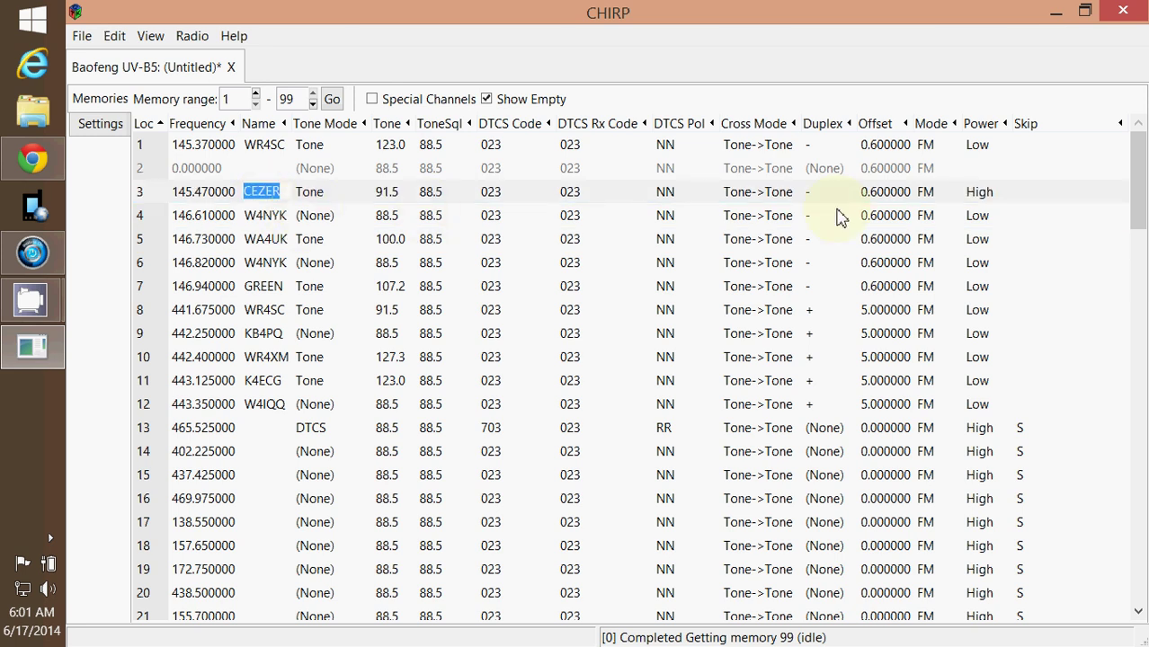
pyautogui.click(1052, 242)
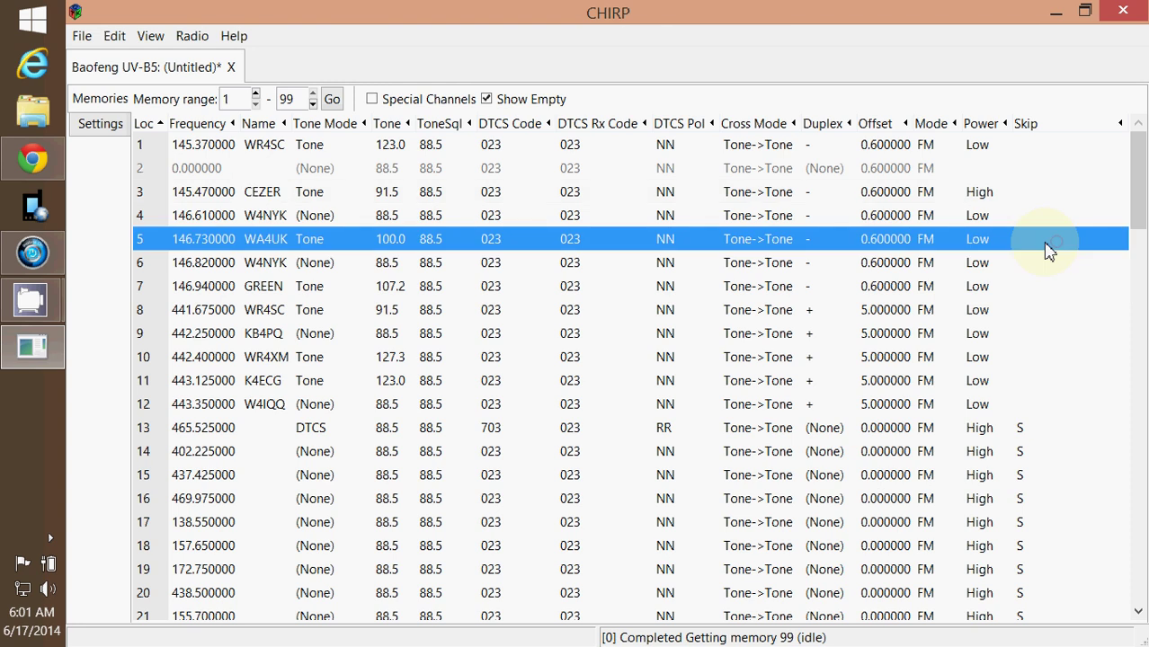
# Fill the empty channel 2 with the frequency 151.820 and name it prepr.
pyautogui.click(203, 174)
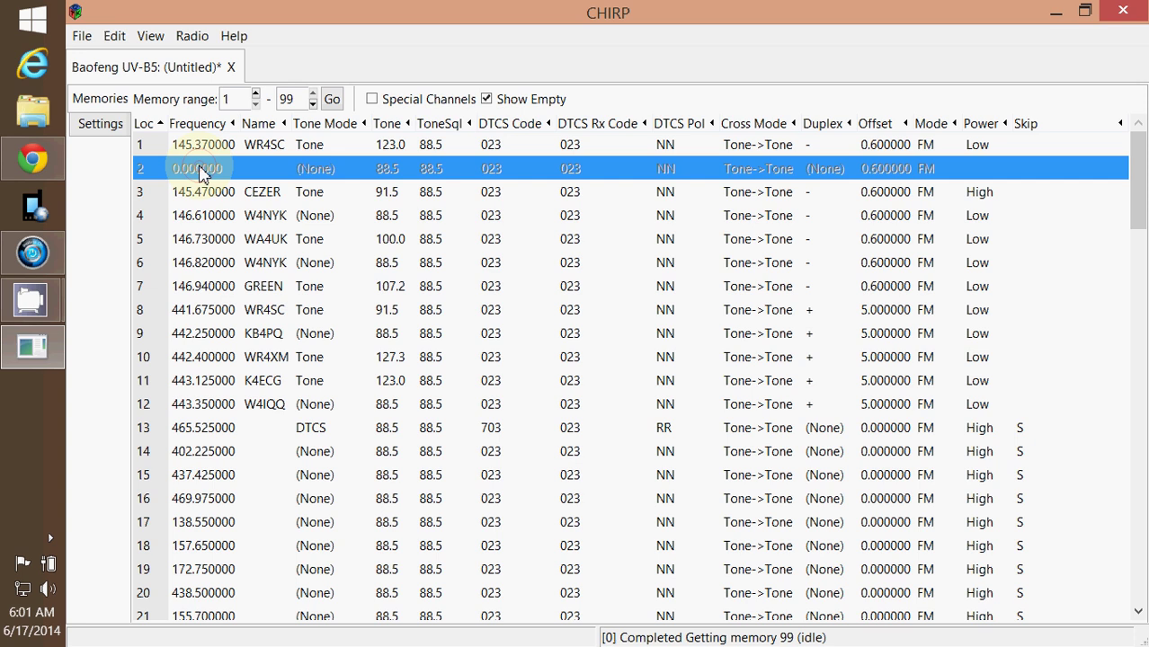
pyautogui.click(200, 173)
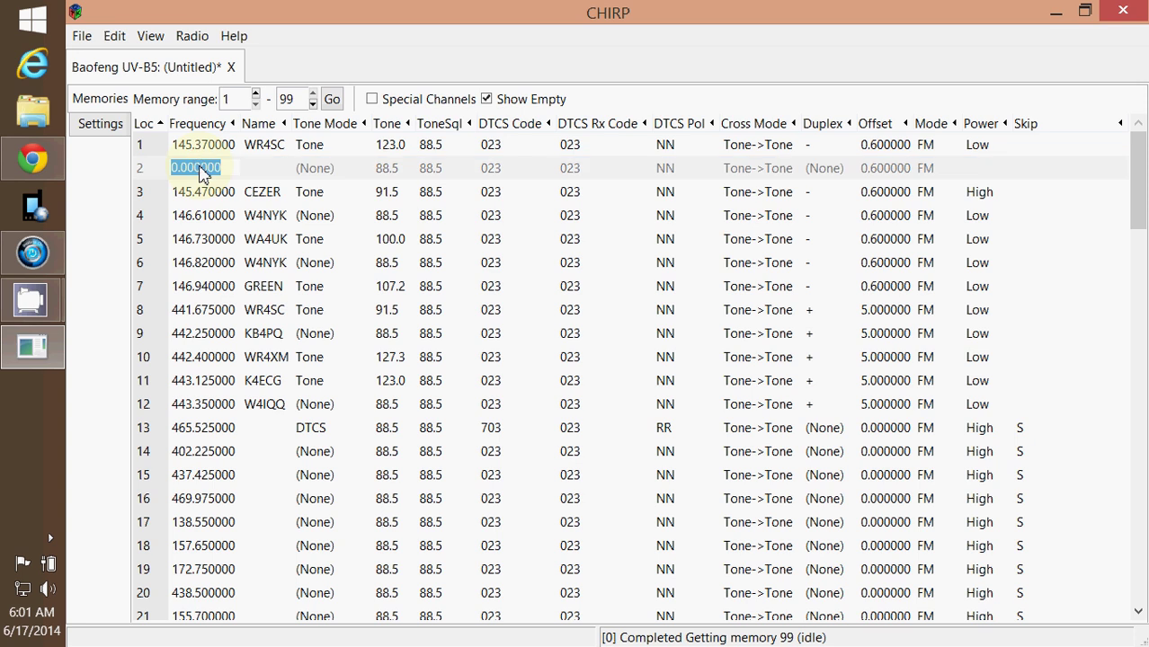
pyautogui.write('151.')
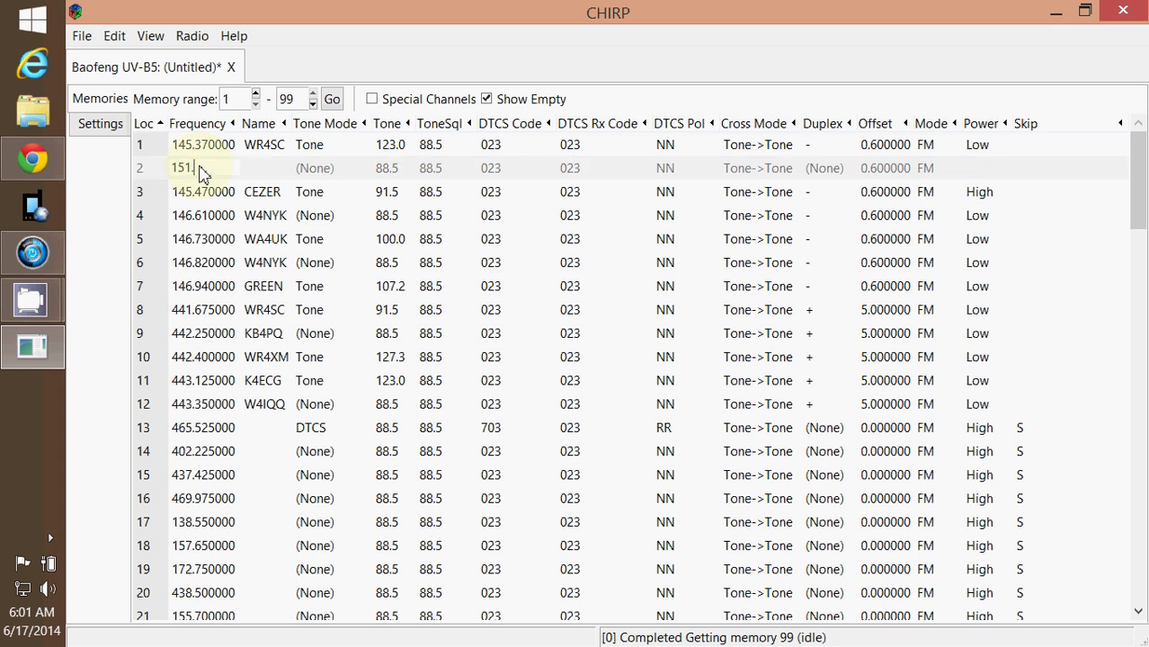
pyautogui.write('820')
pyautogui.press('Return')
pyautogui.click(282, 169)
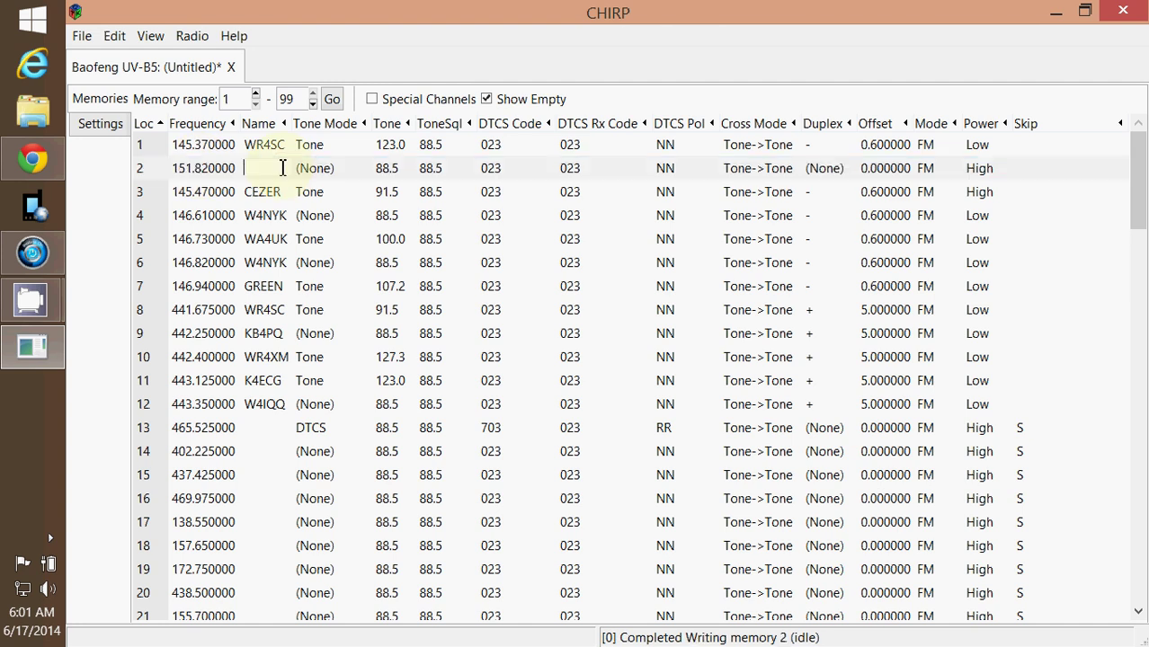
pyautogui.write('prepr')
pyautogui.click(457, 198)
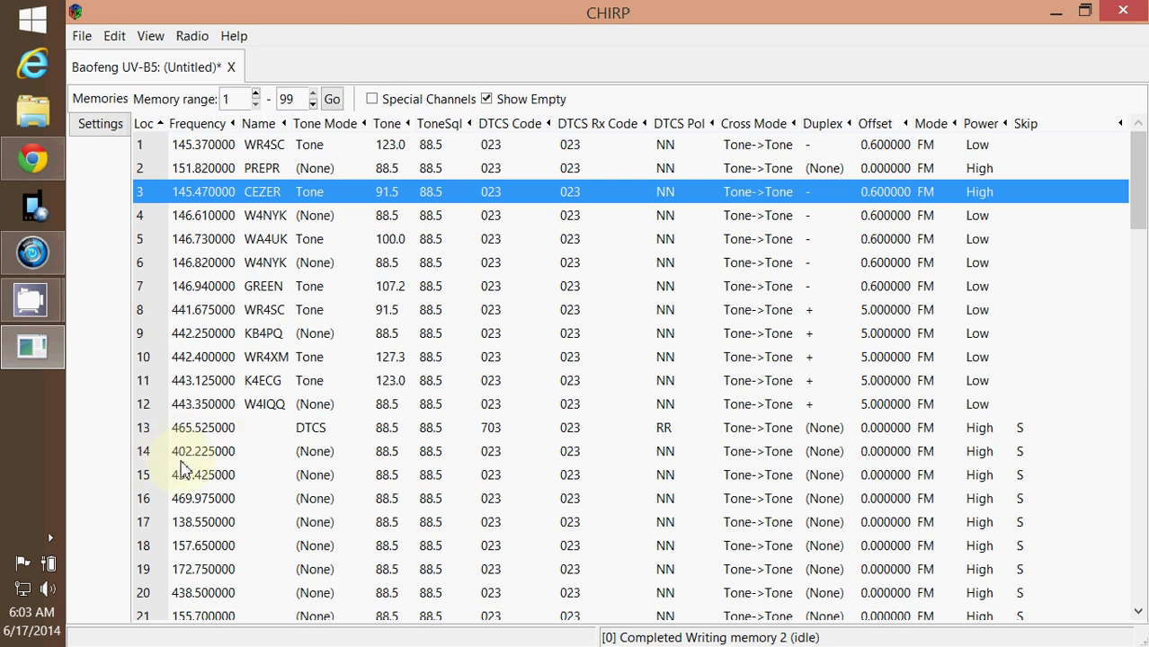
pyautogui.click(197, 174)
pyautogui.click(198, 171)
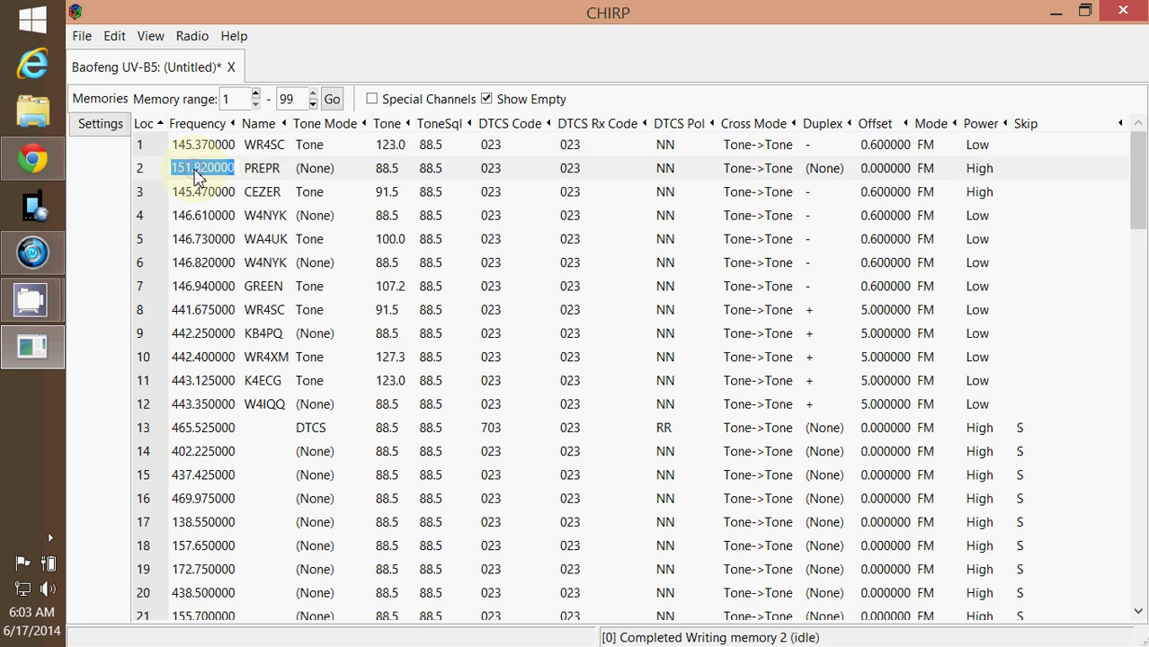
pyautogui.click(148, 177)
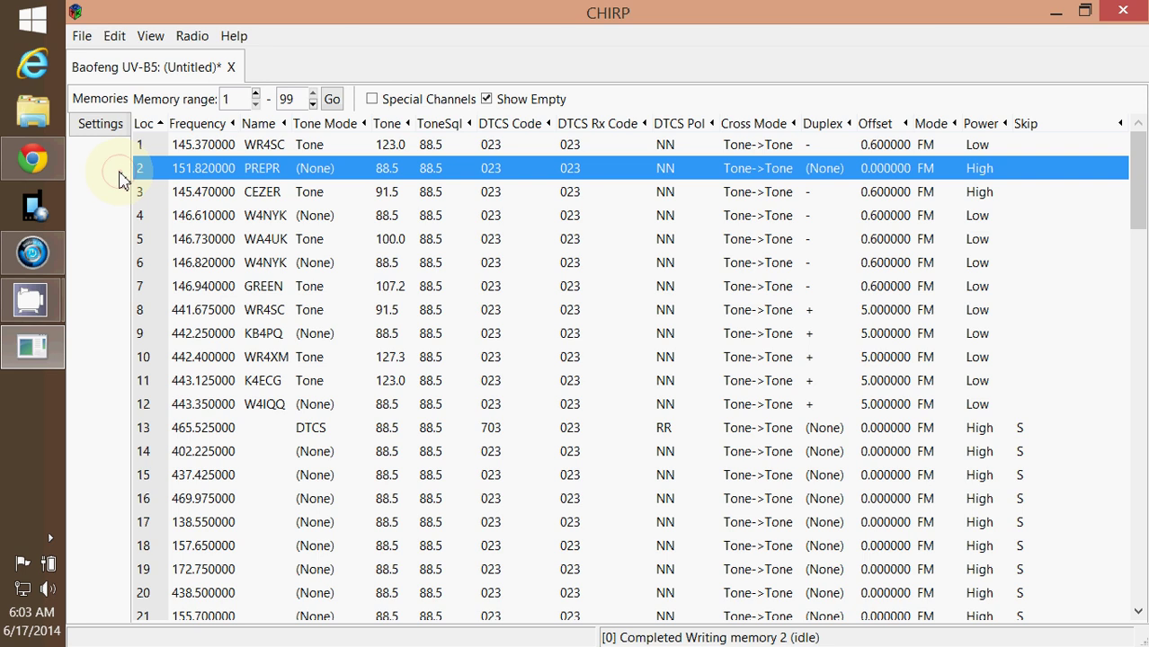
# Query RepeaterBook as an import source for 2 meter repeaters in Henderson County, North Carolina.
pyautogui.click(144, 241)
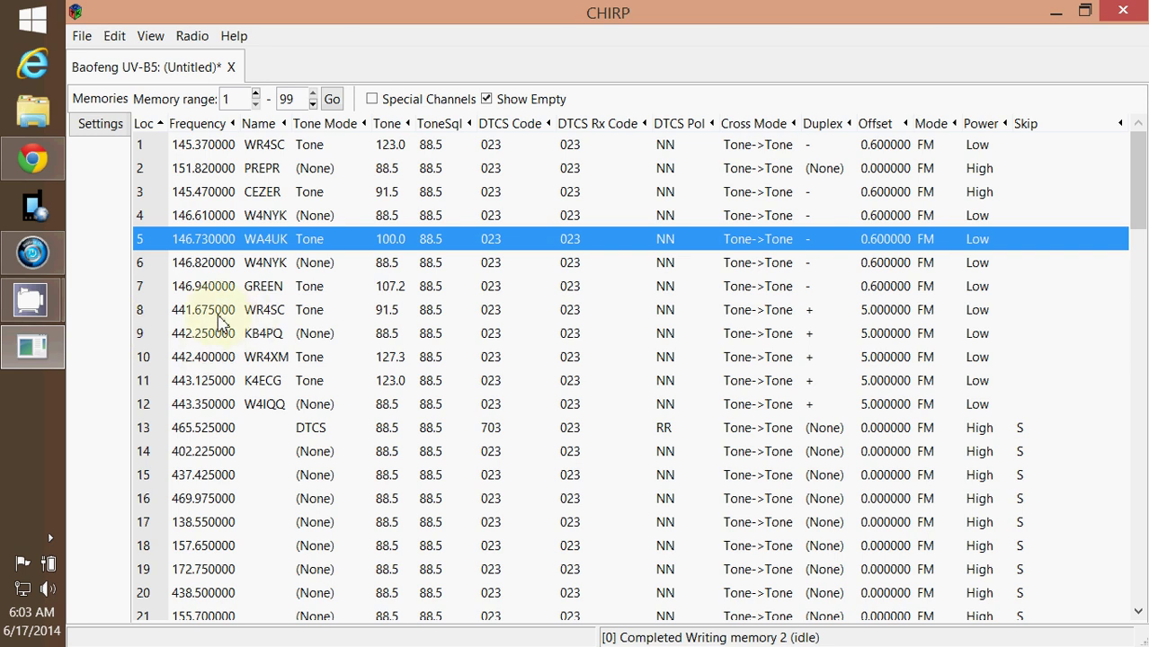
pyautogui.click(190, 36)
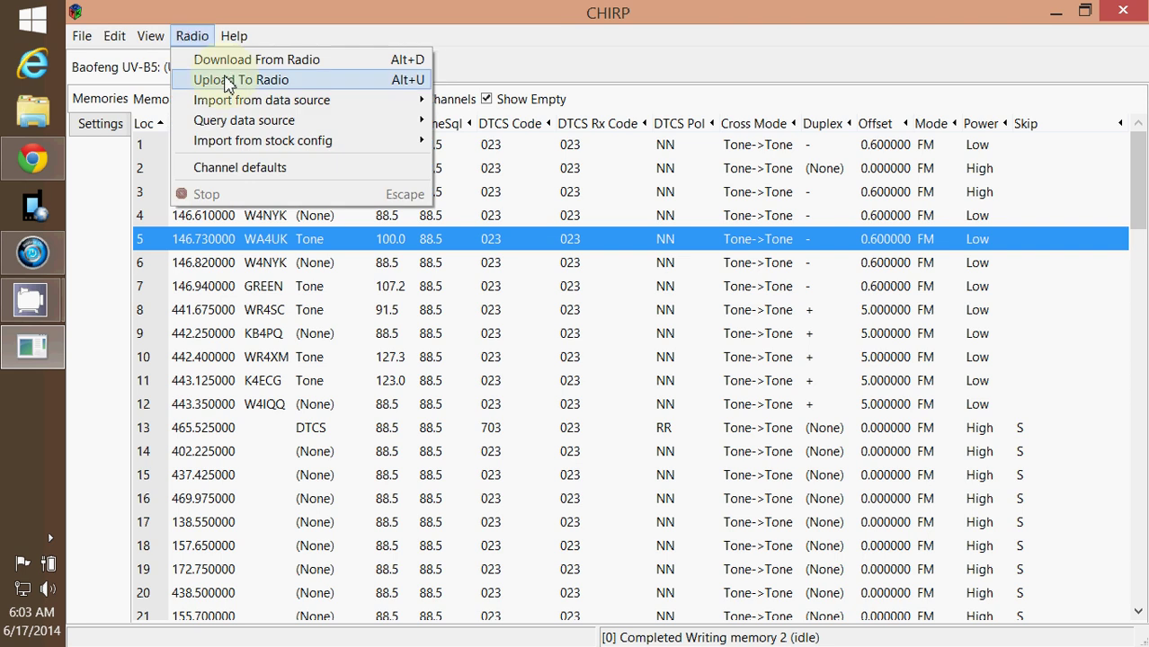
pyautogui.moveTo(232, 104)
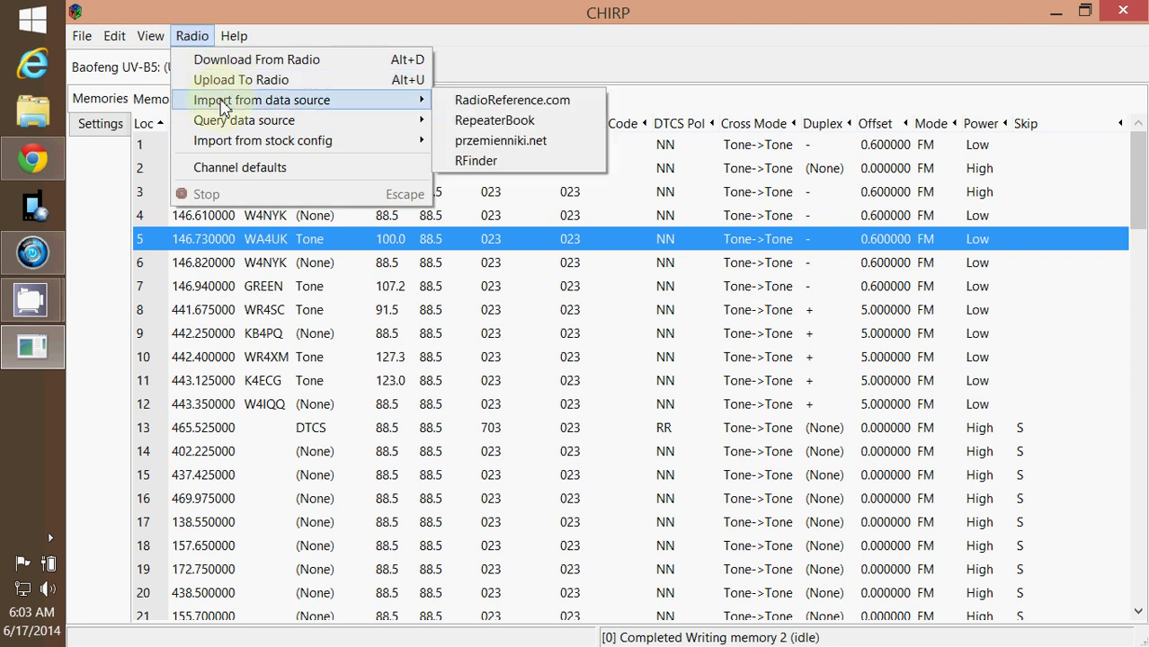
pyautogui.click(495, 121)
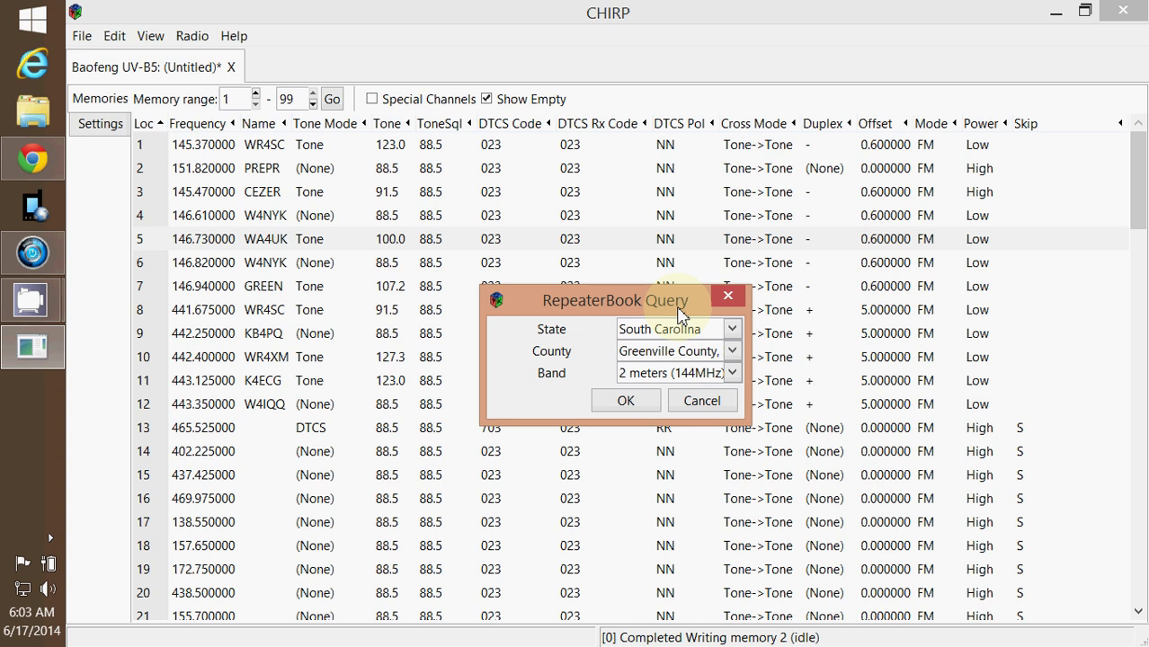
pyautogui.click(732, 329)
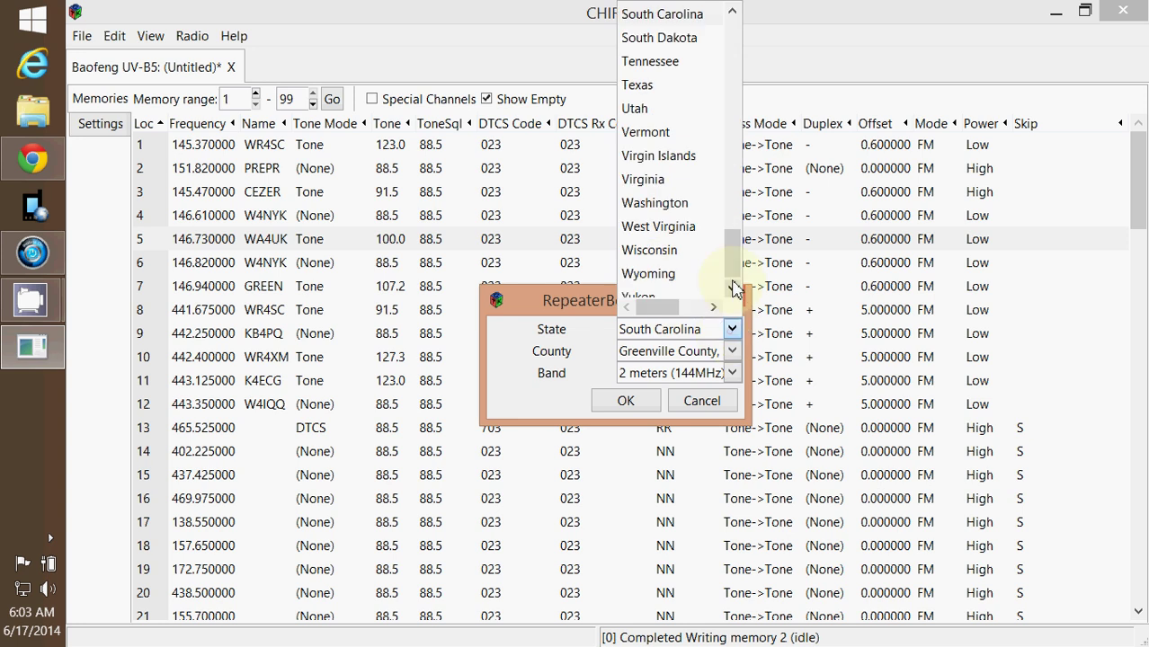
pyautogui.moveTo(736, 243); pyautogui.dragTo(726, 170)
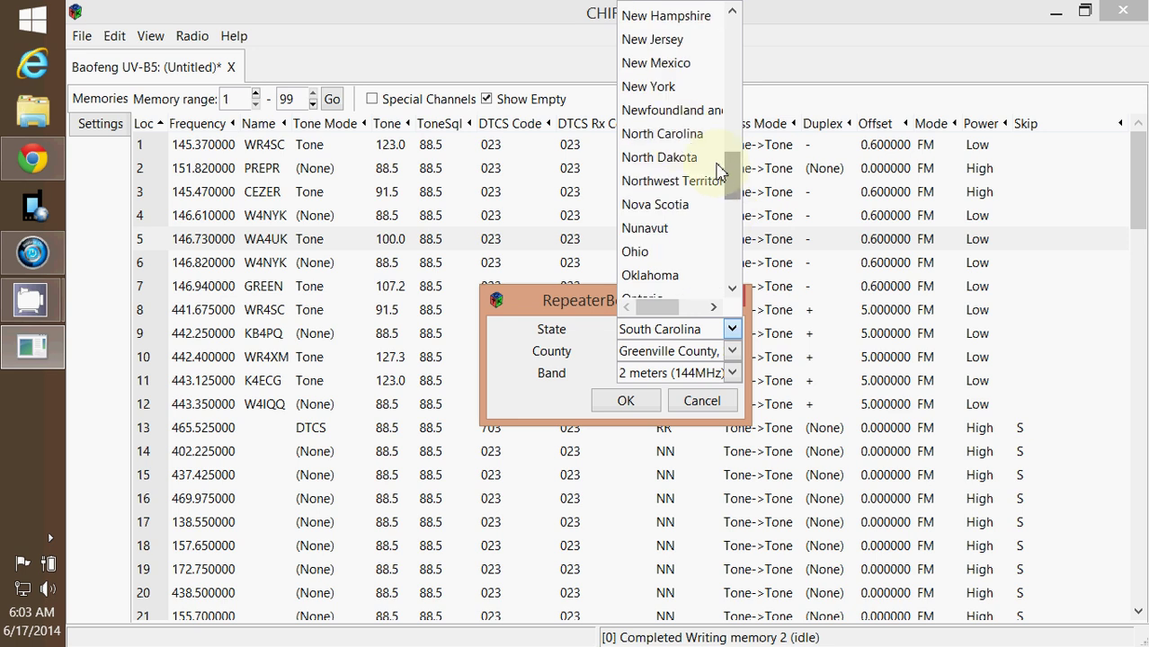
pyautogui.click(685, 137)
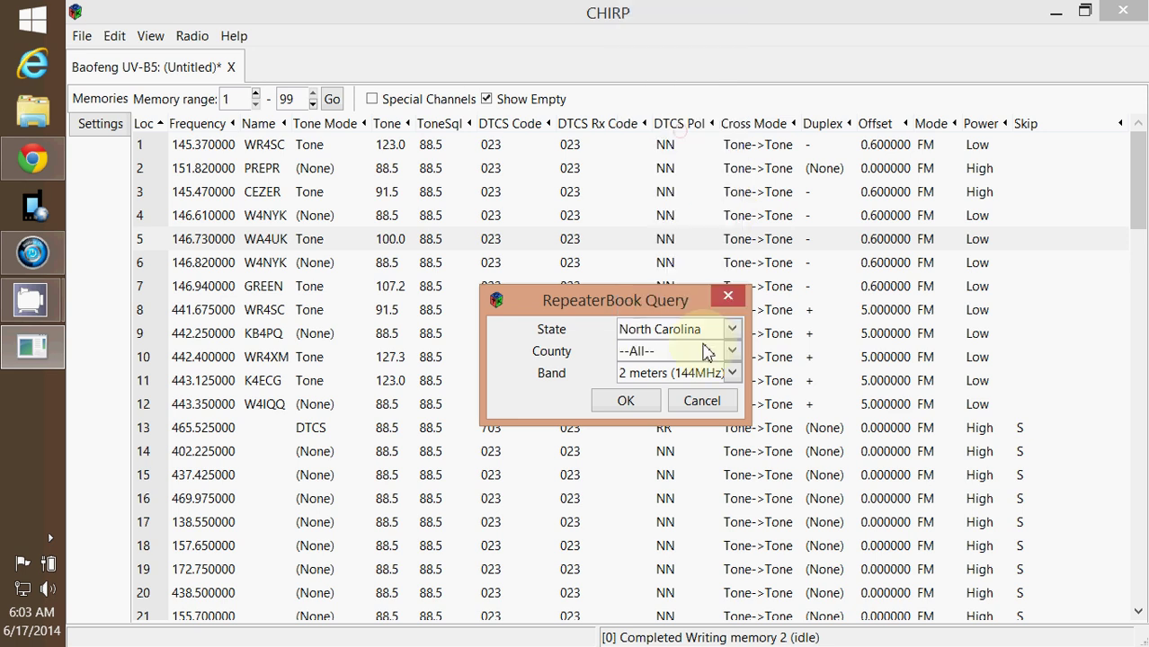
pyautogui.click(733, 351)
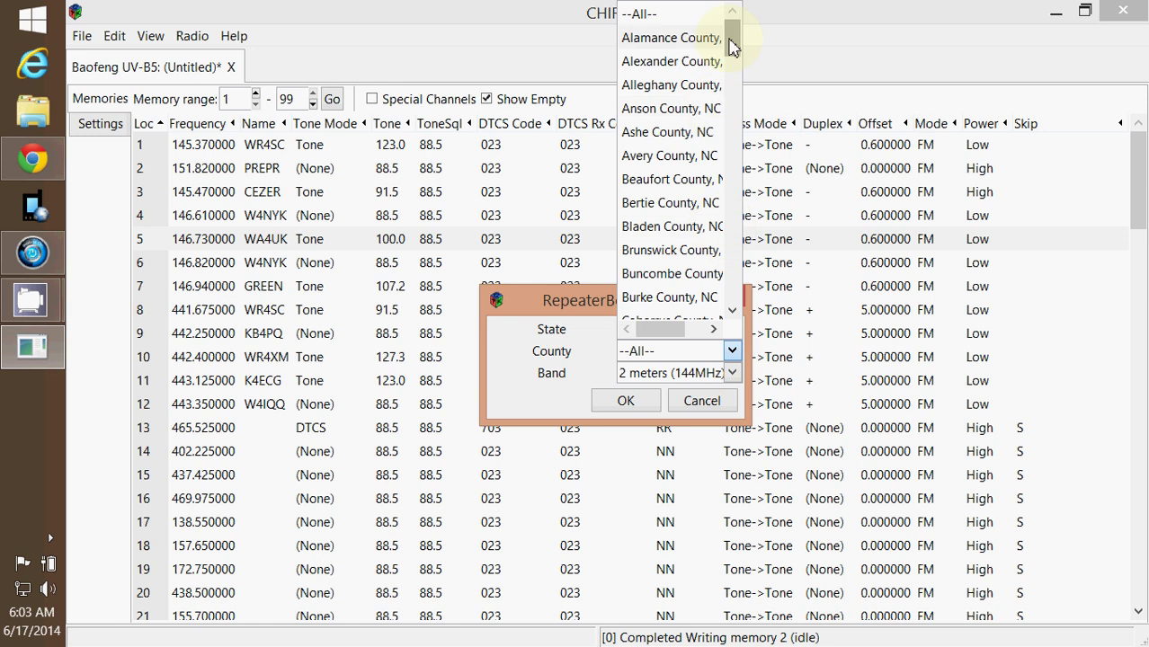
pyautogui.moveTo(730, 47); pyautogui.dragTo(736, 157)
pyautogui.click(675, 176)
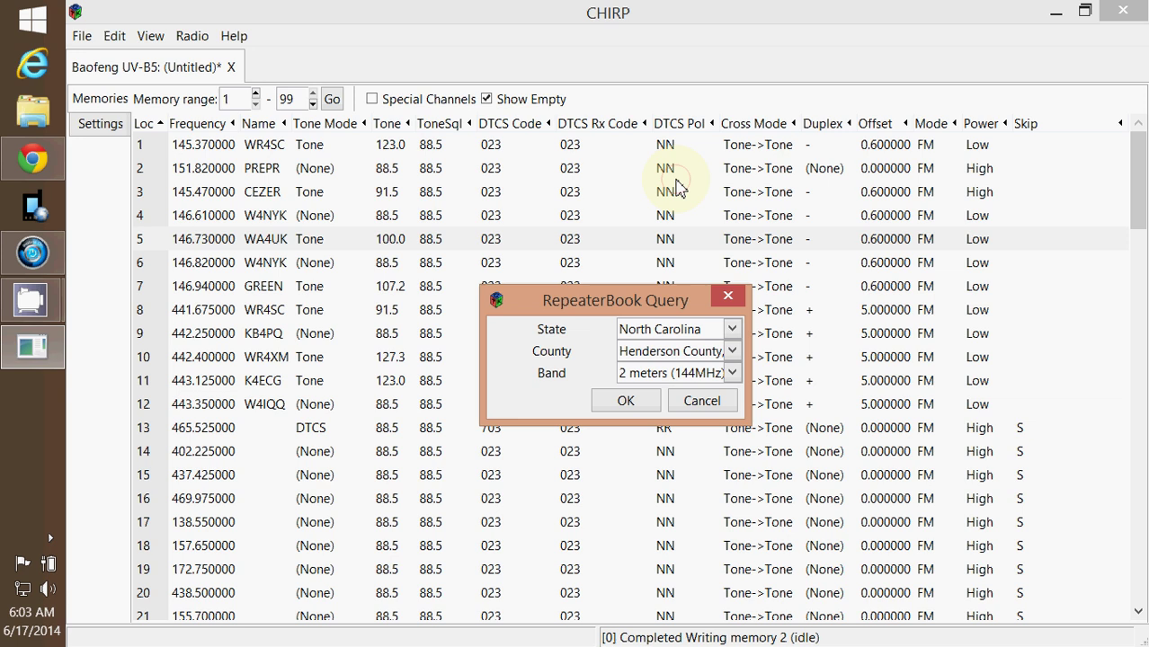
pyautogui.click(626, 402)
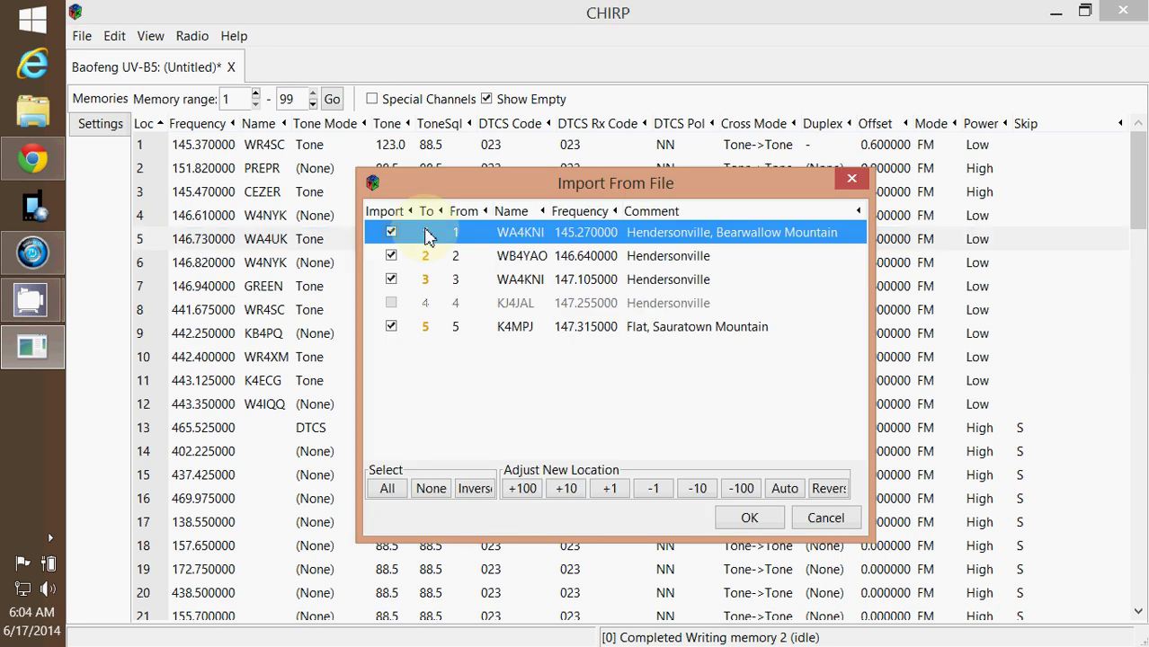
# Set the destination channels of the 145.270000, 146.640000 and 147.105000 Hendersonville repeaters to 15, 16 and 17.
pyautogui.click(426, 236)
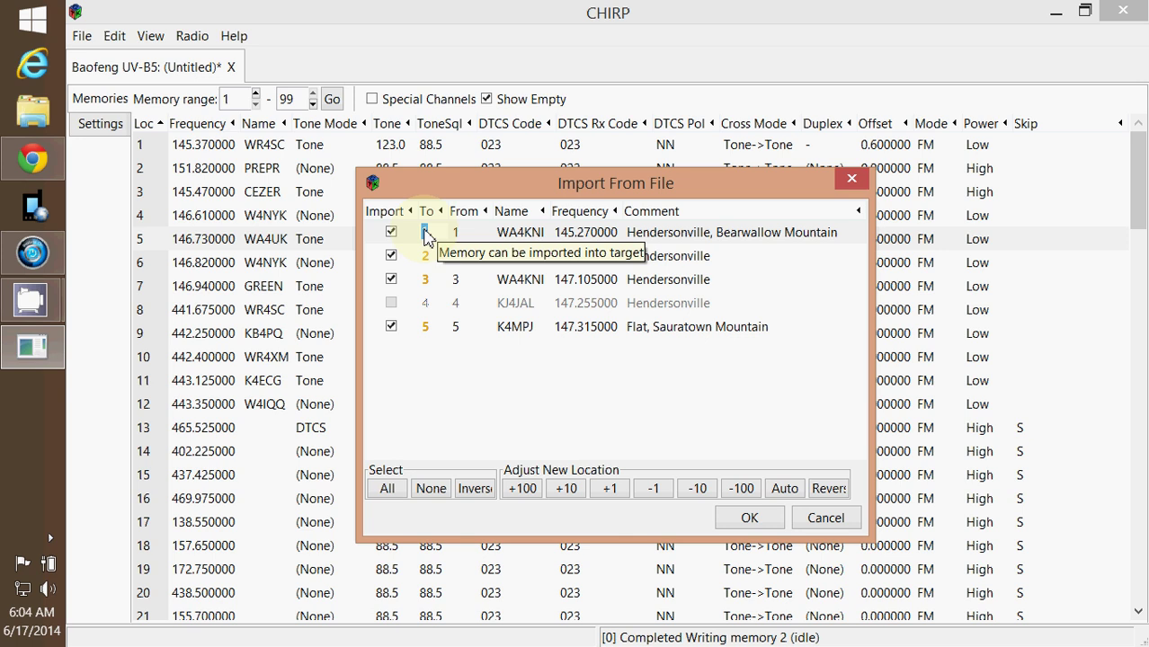
pyautogui.write('5')
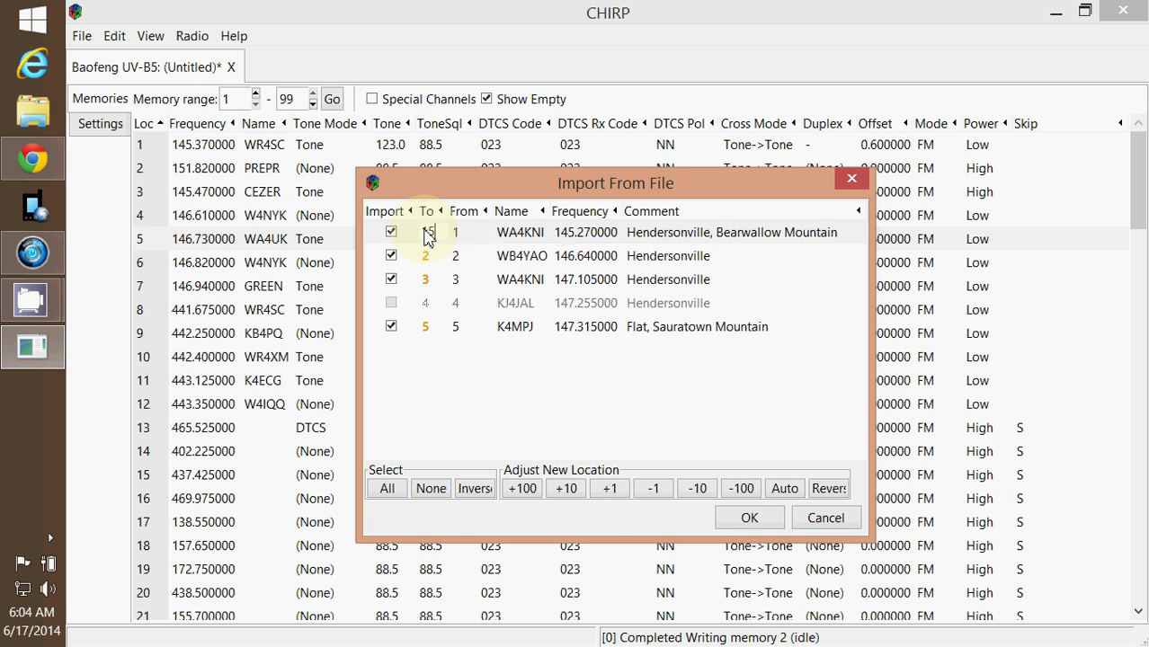
pyautogui.click(429, 259)
pyautogui.click(430, 261)
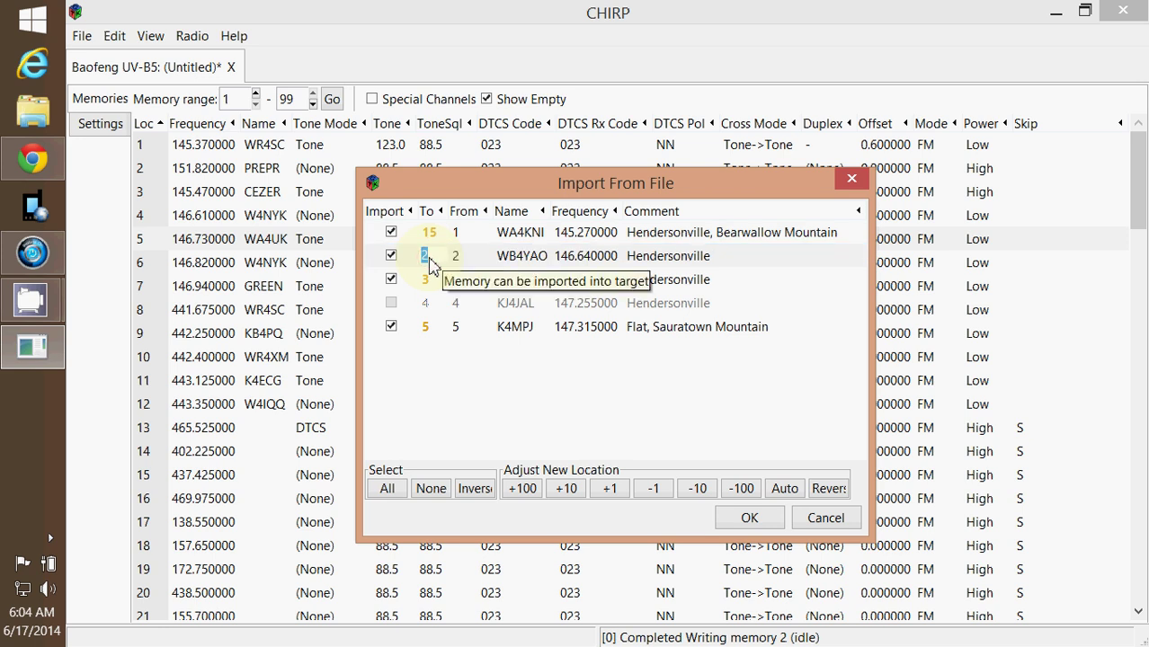
pyautogui.write('16')
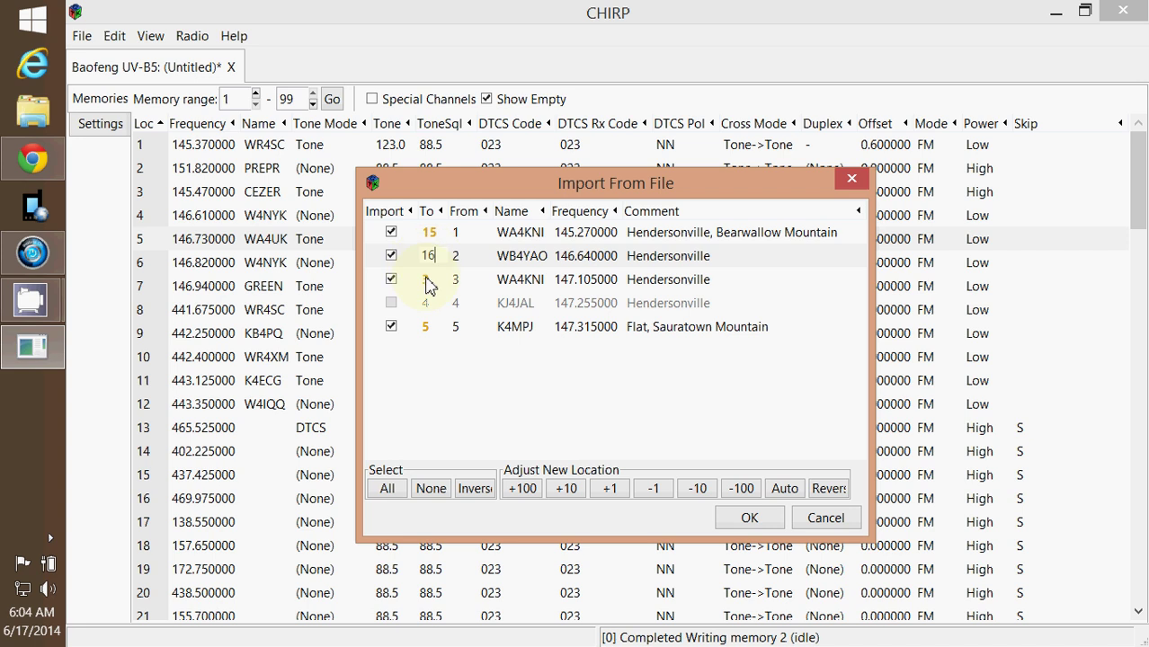
pyautogui.click(429, 285)
pyautogui.click(429, 284)
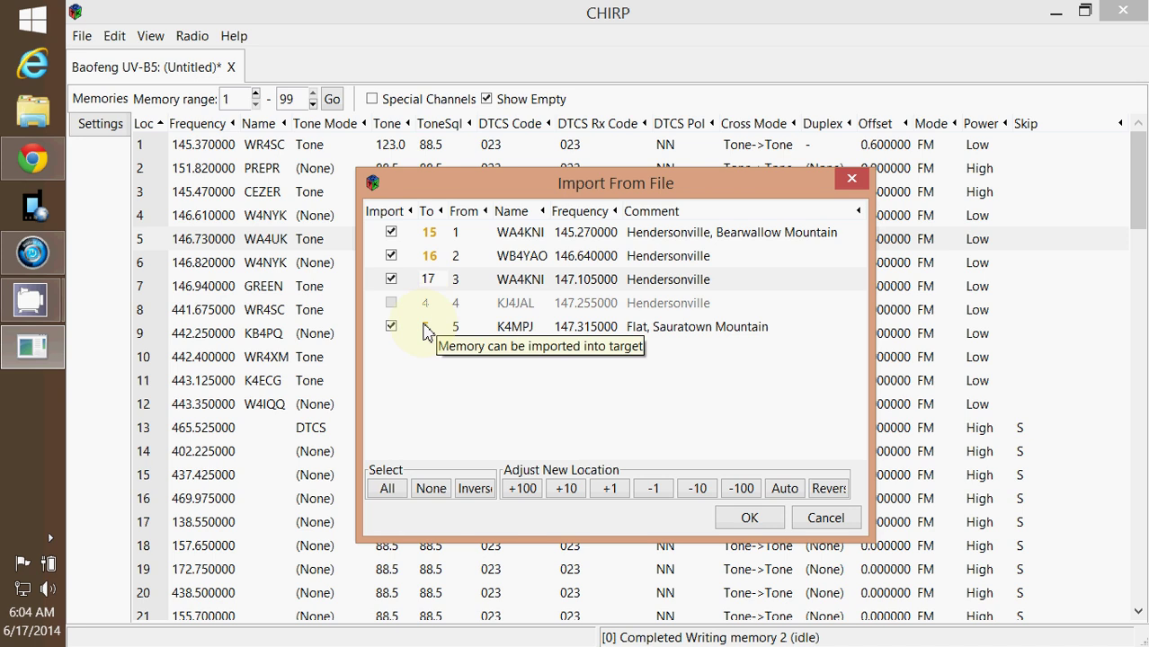
# Set the destination channel of the 147.315000 Sauratown Mountain repeater to 18 and import the selected repeaters.
pyautogui.click(426, 329)
pyautogui.click(426, 329)
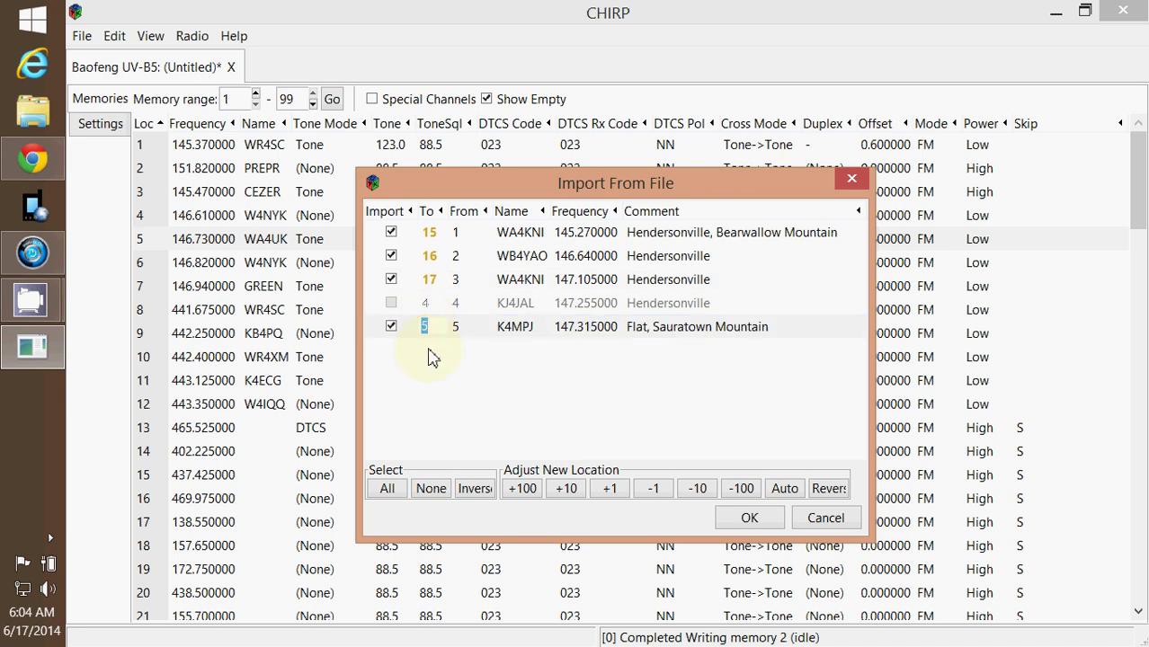
pyautogui.write('18')
pyautogui.press('Return')
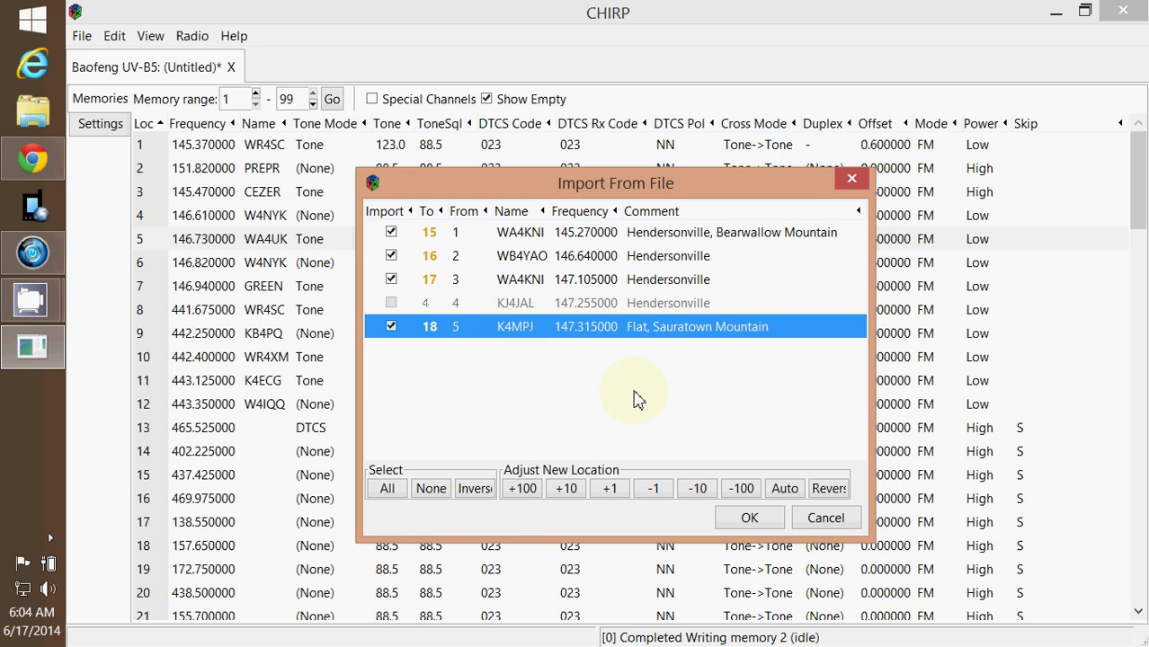
pyautogui.click(749, 518)
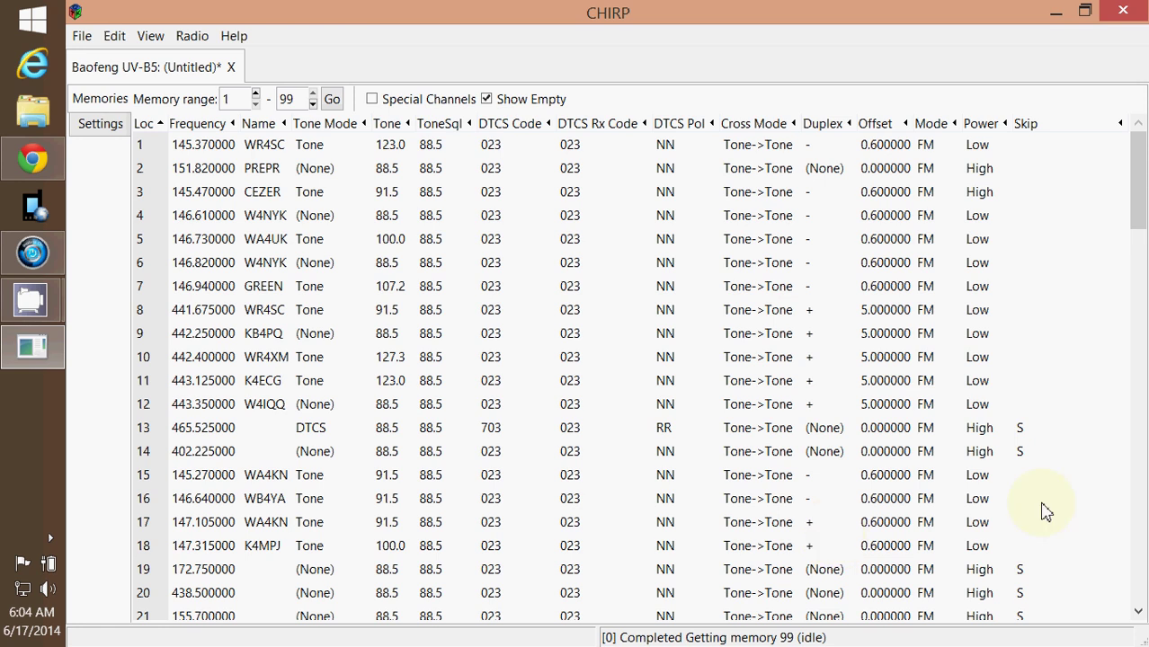
# Set the transmit power of channel 16 (146.640000) to High.
pyautogui.click(983, 503)
pyautogui.click(982, 503)
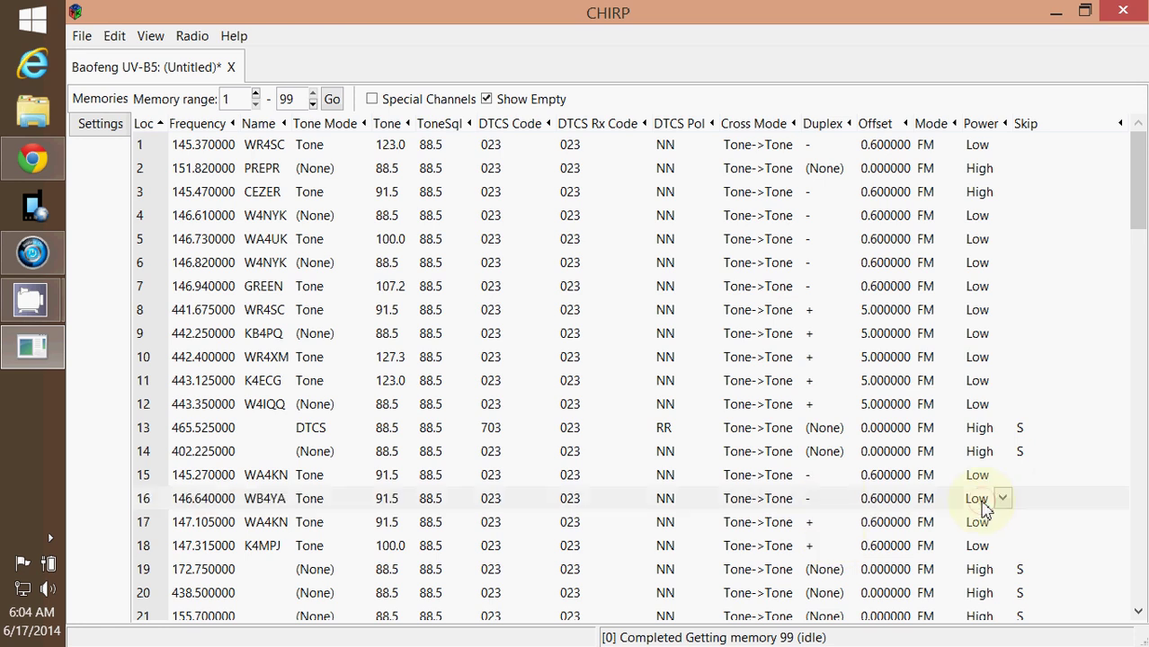
pyautogui.click(1003, 500)
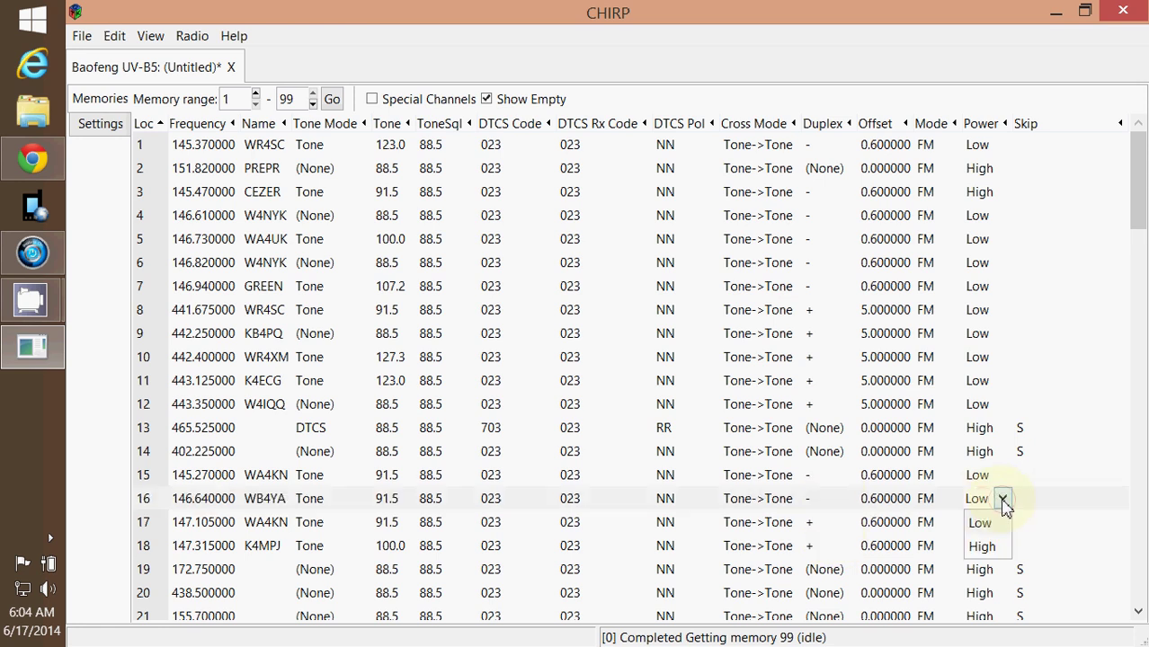
pyautogui.click(984, 546)
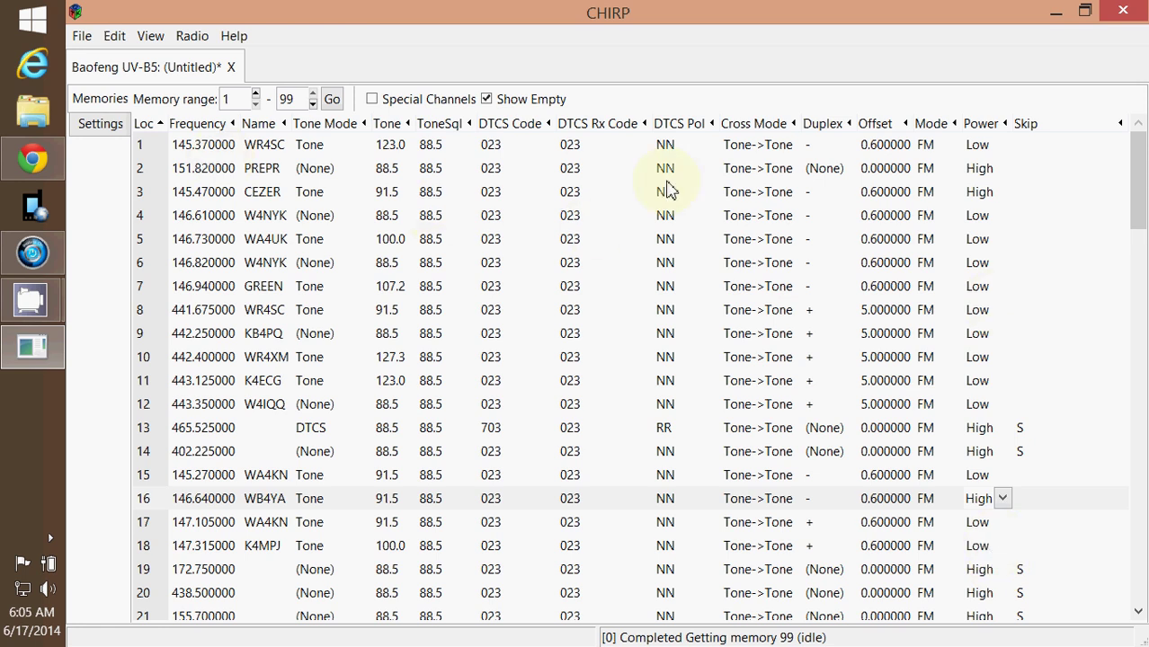
# Set the transmit power of channel 2 (PREPR) to Low.
pyautogui.click(980, 178)
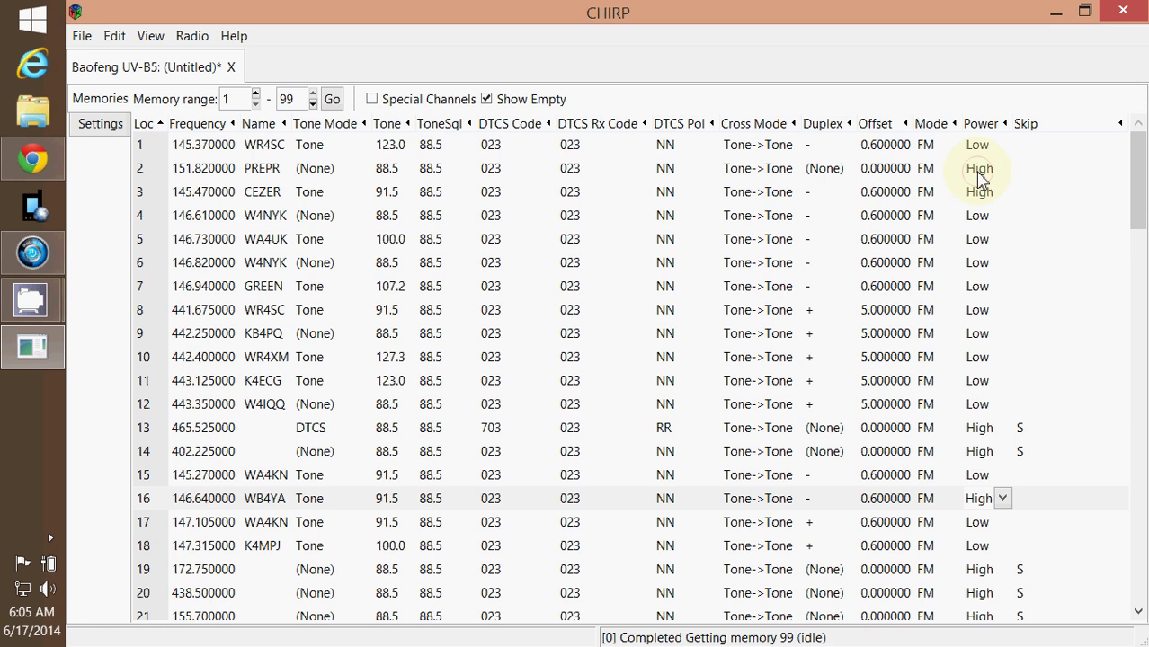
pyautogui.click(980, 179)
pyautogui.click(983, 175)
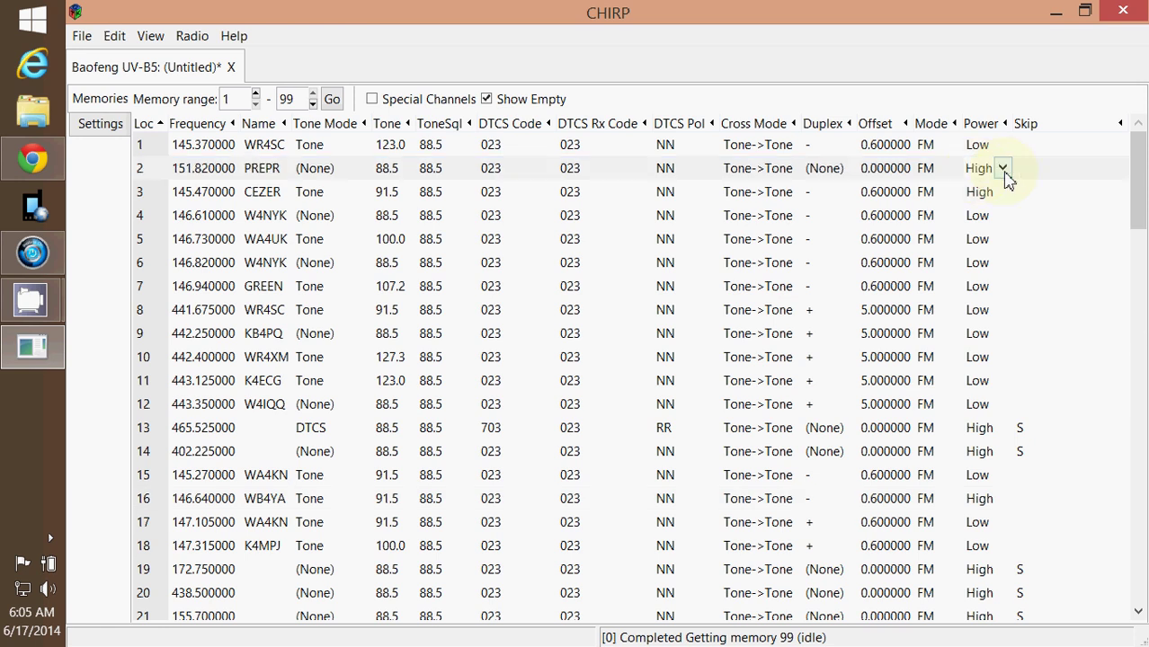
pyautogui.click(1003, 169)
pyautogui.click(982, 194)
# Upload the edited channel list to the Baofeng UV-B5 through port COM4, accepting the radio instructions.
pyautogui.click(192, 37)
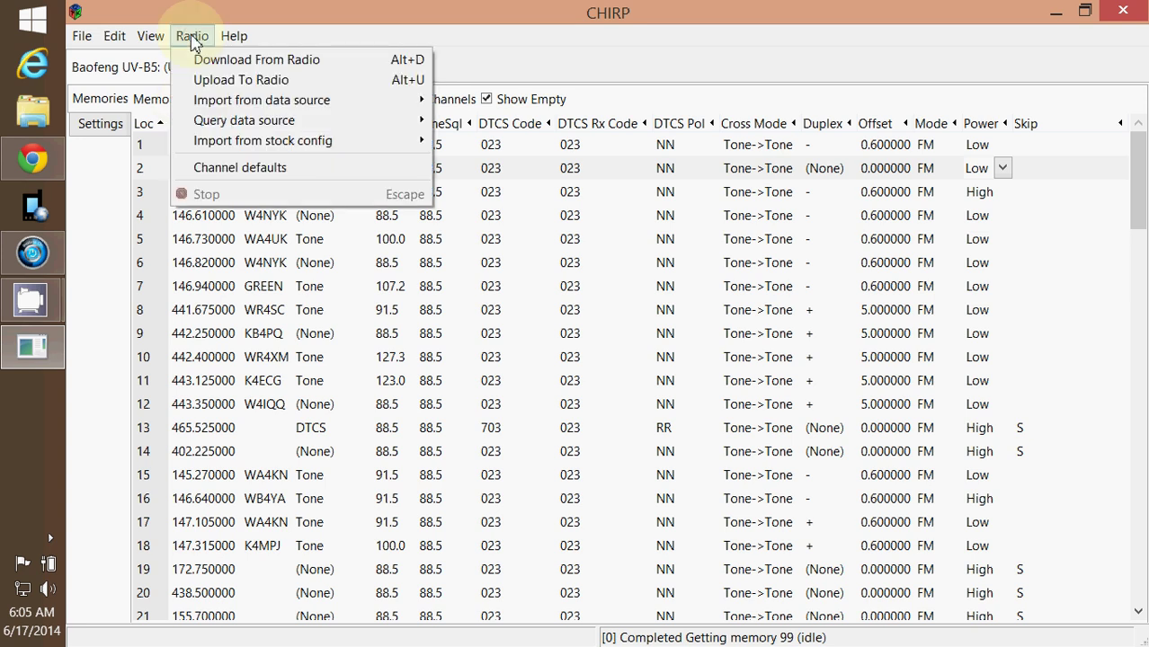
pyautogui.click(217, 83)
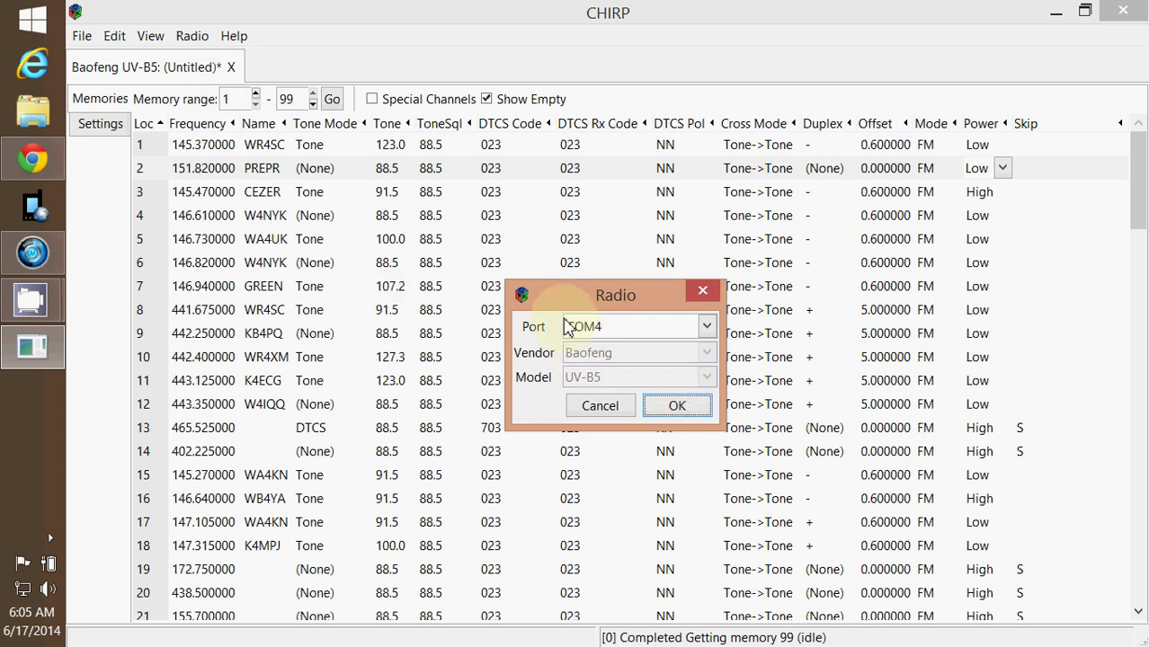
pyautogui.click(675, 407)
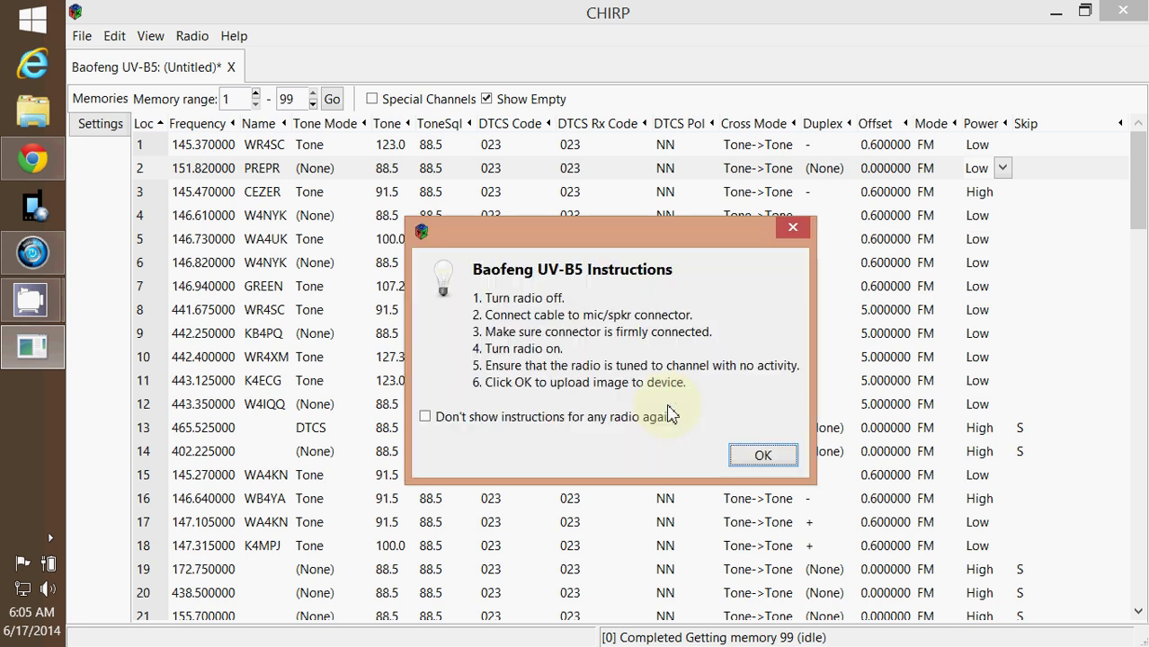
pyautogui.click(759, 456)
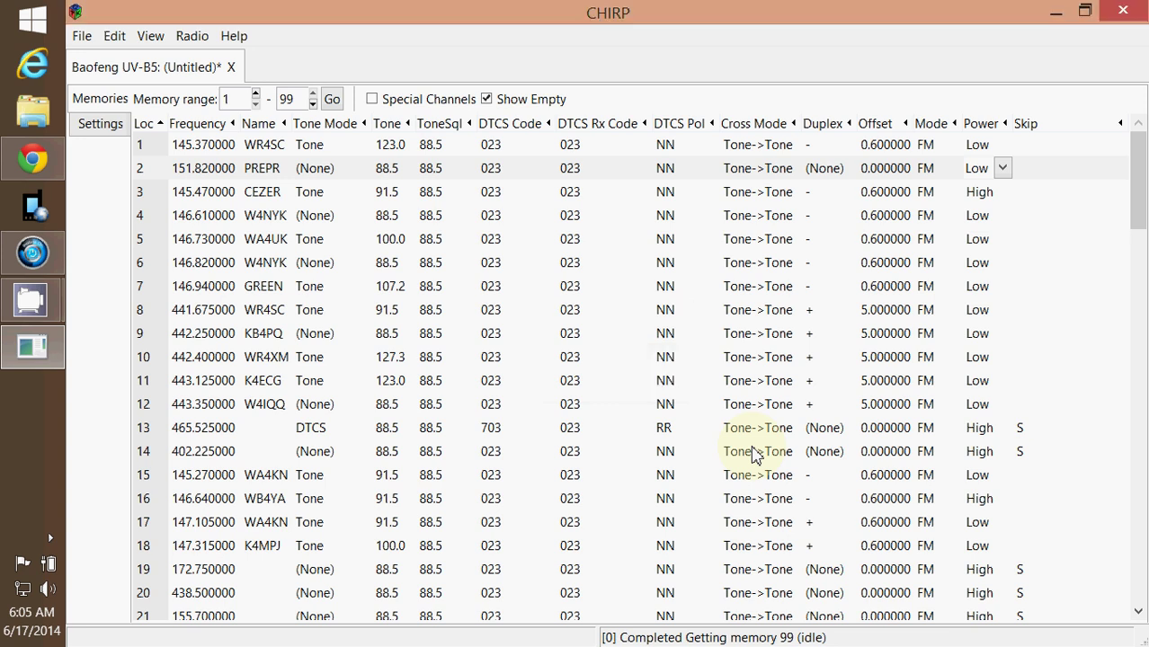
pyautogui.click(51, 538)
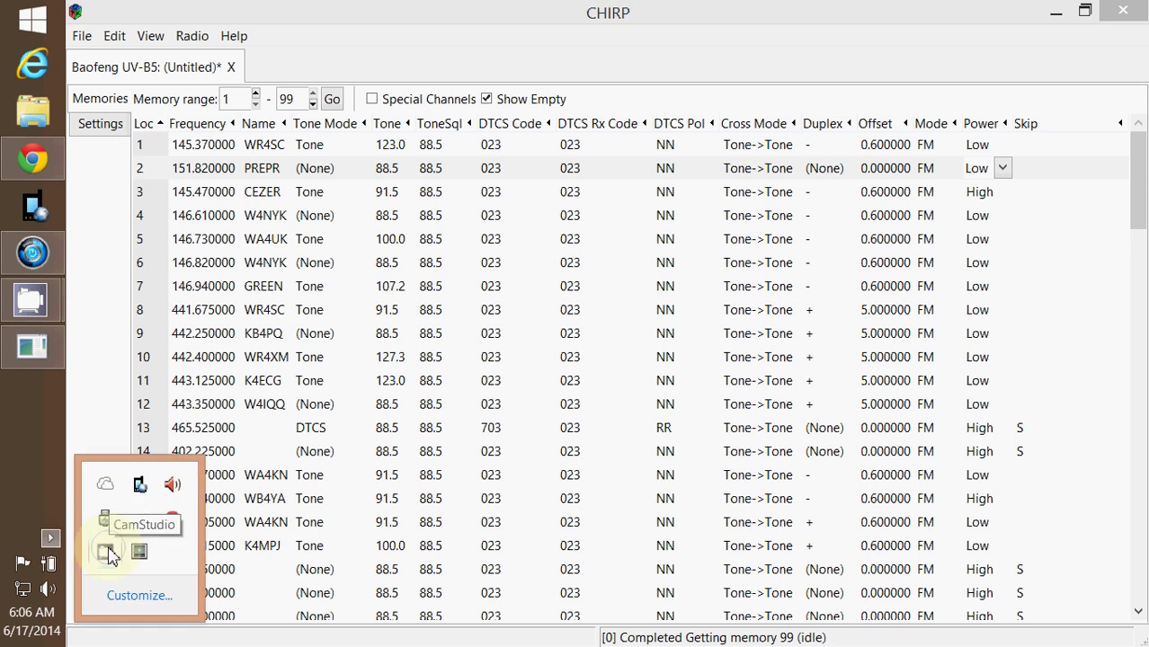
pyautogui.rightClick(105, 552)
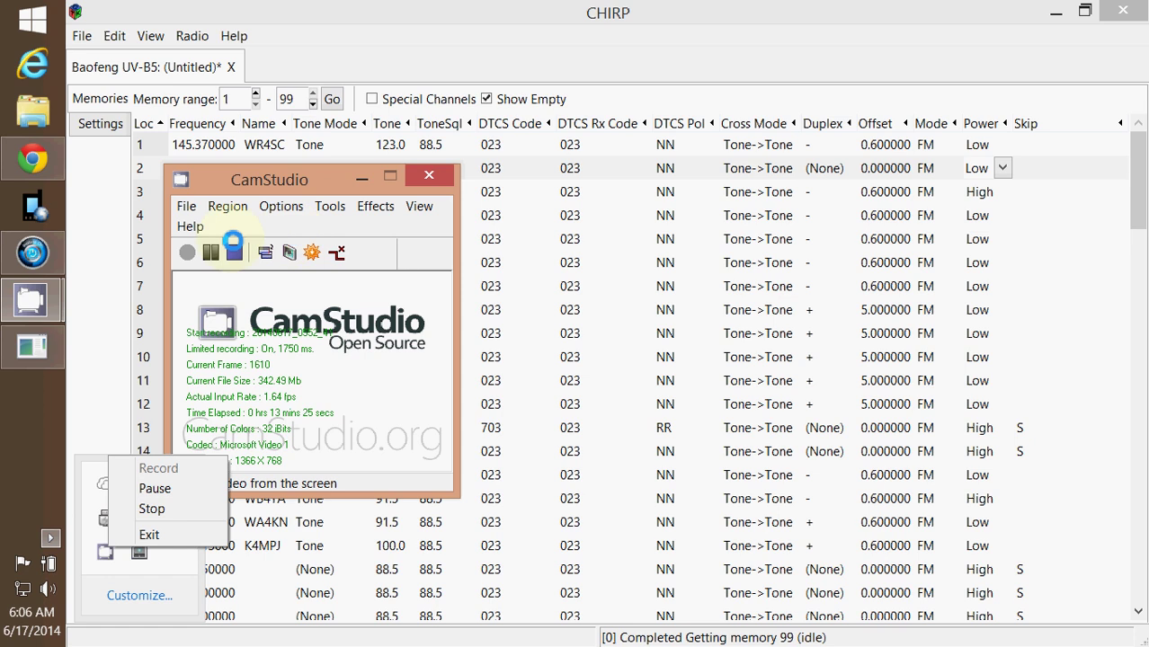